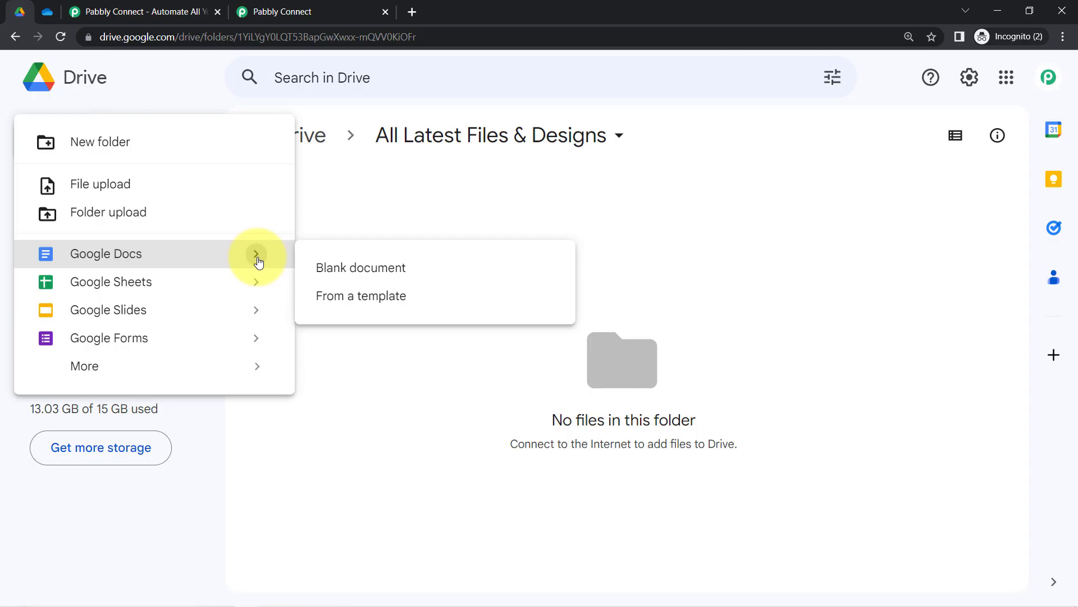
- Review the source folder in Google Drive, the destination folder in OneDrive, and the Pabbly Connect home page and dashboard
left_click(45, 16)
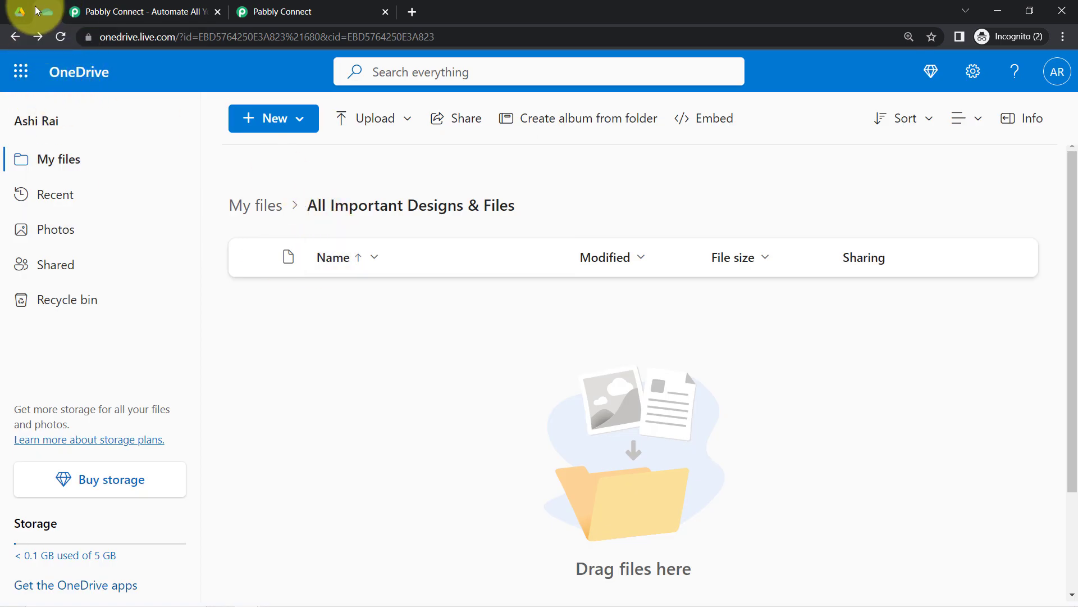
left_click(21, 11)
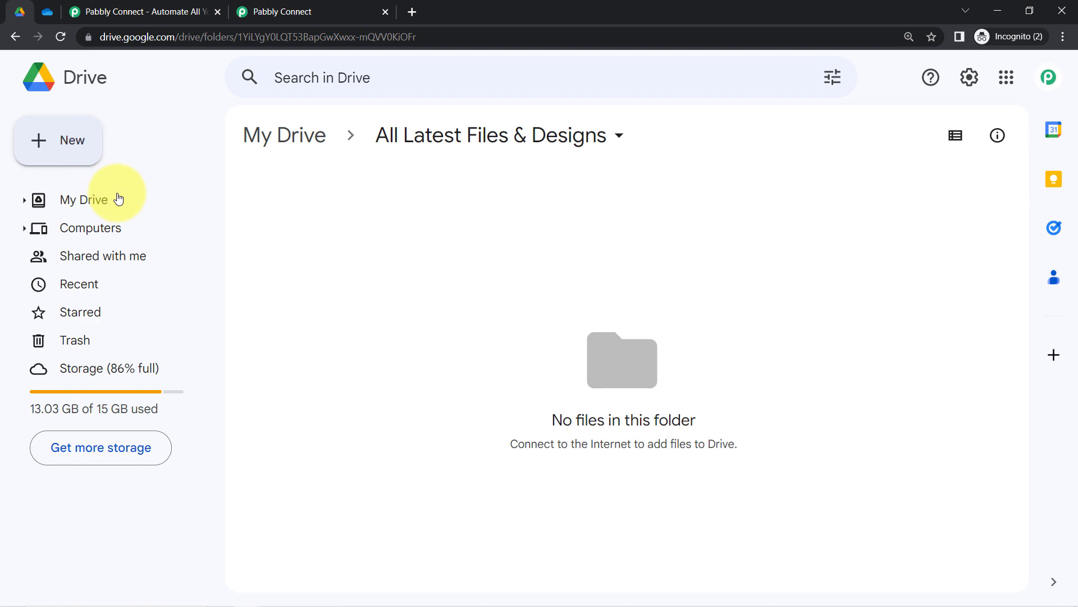
left_click(47, 13)
left_click(168, 15)
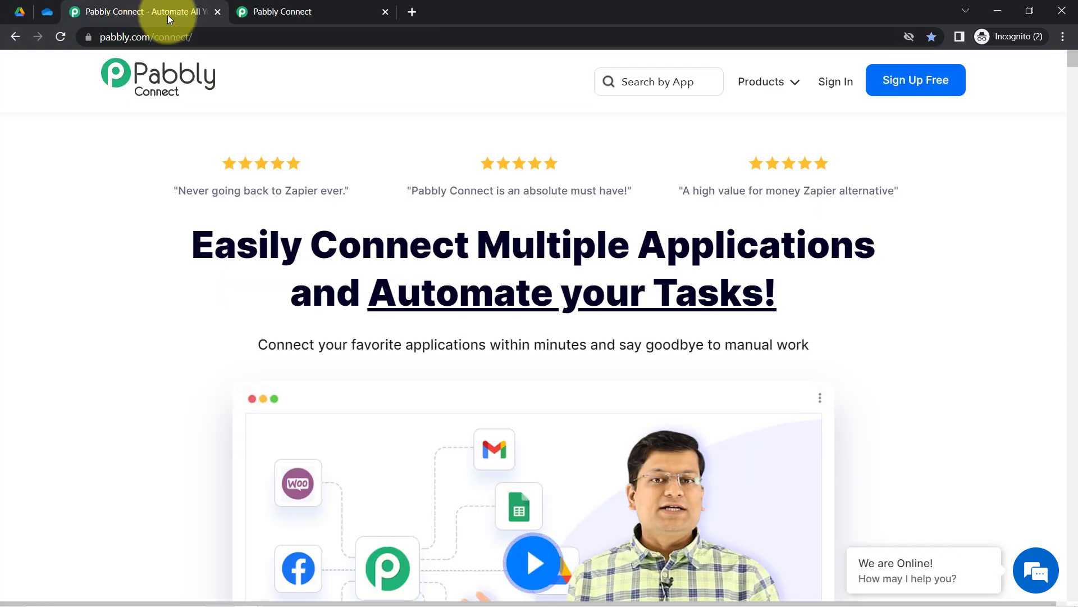
left_click_drag(259, 276, 571, 306)
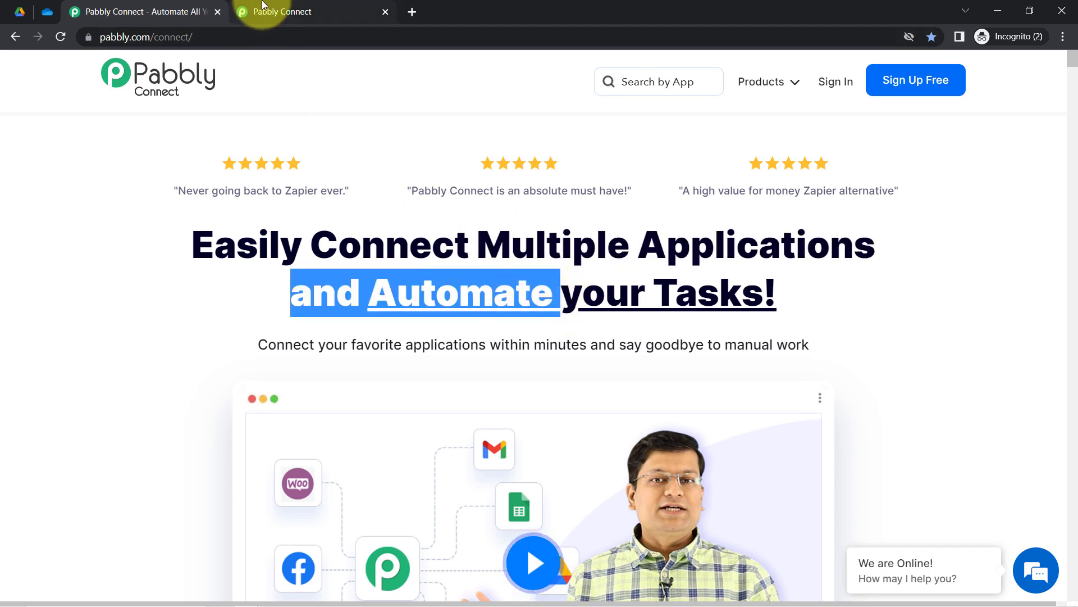
left_click(248, 11)
left_click_drag(112, 158, 259, 149)
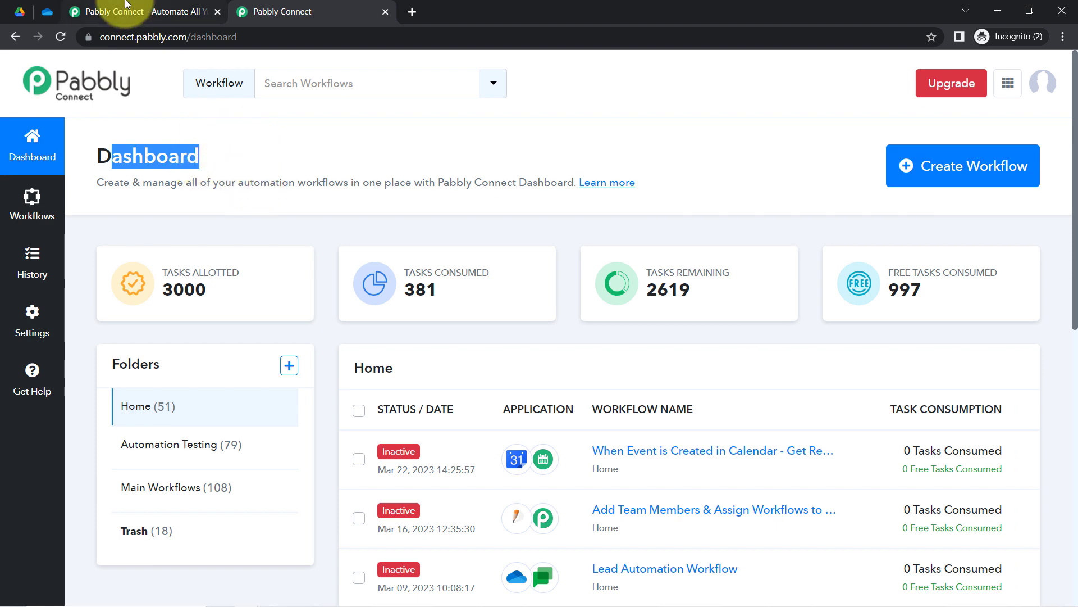
left_click(141, 12)
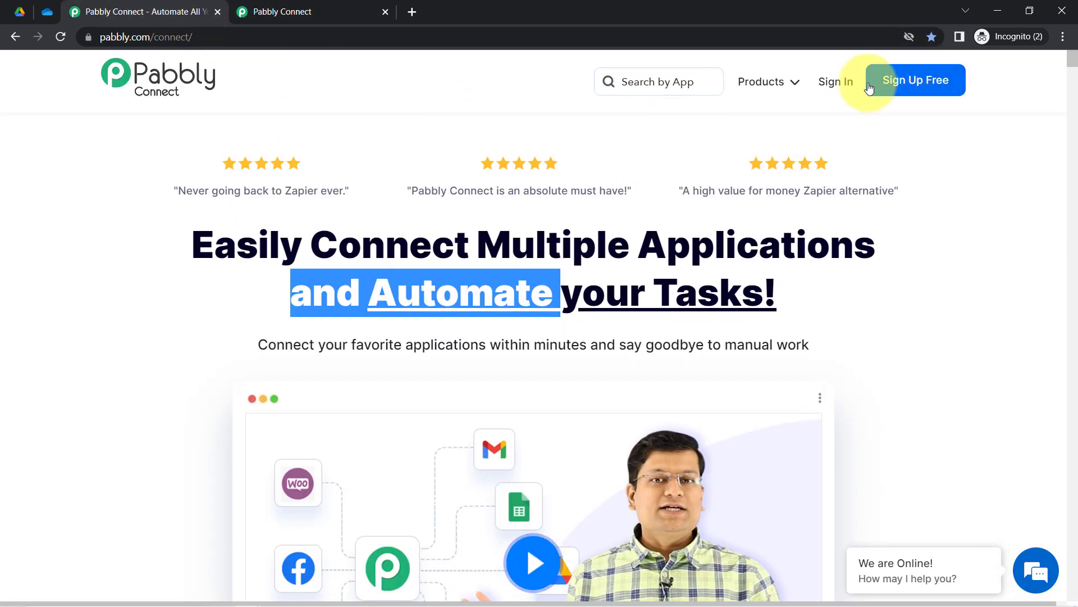
left_click(278, 11)
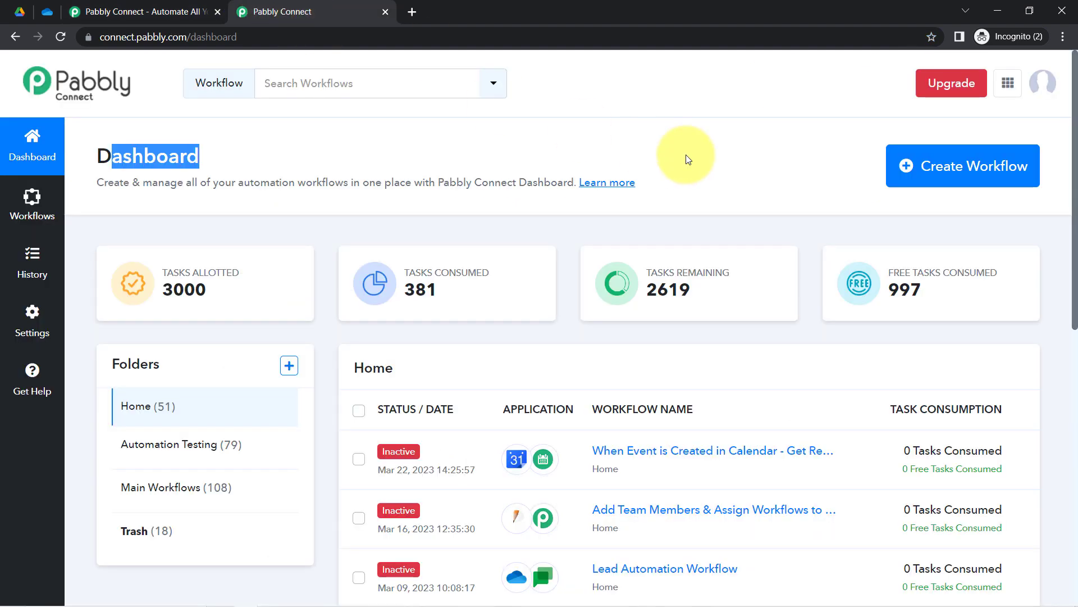
- Create a workflow named "When New Google Docs File is Created - Upload Same File in OneDrive & Create Backup"
left_click(962, 167)
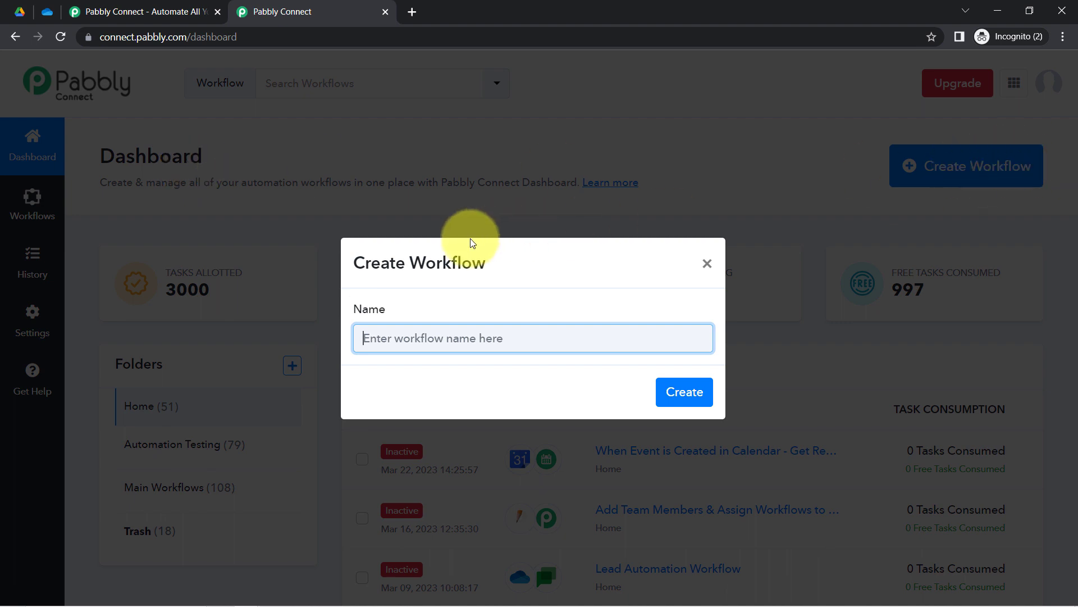
left_click_drag(390, 262, 534, 272)
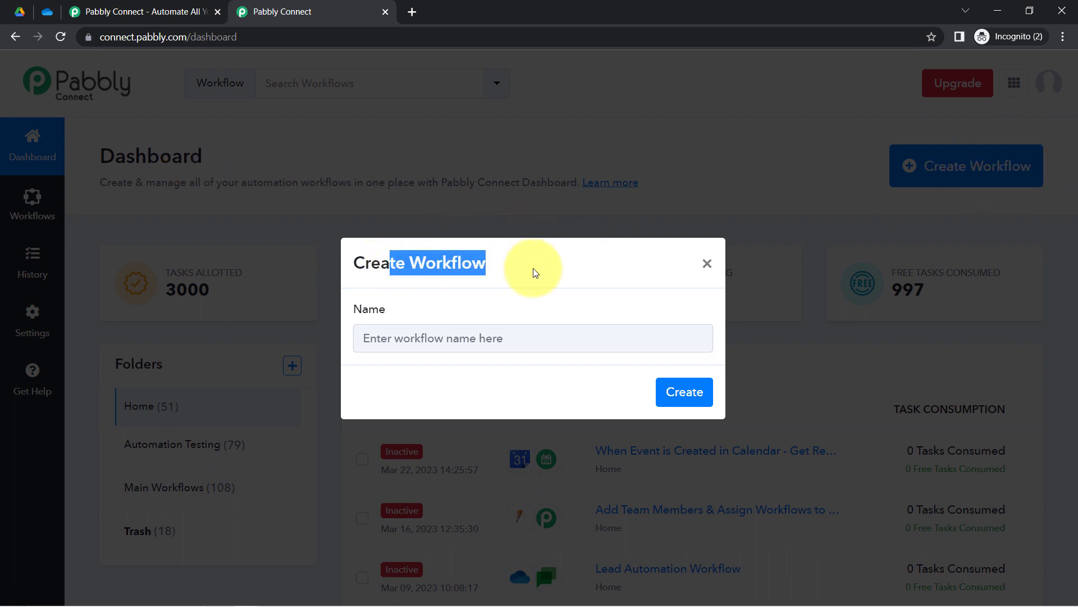
left_click(428, 335)
type("When New Google Docs File is Created - Upload Same File in OneDrive & Create Backup")
left_click_drag(447, 337, 723, 342)
left_click(419, 335)
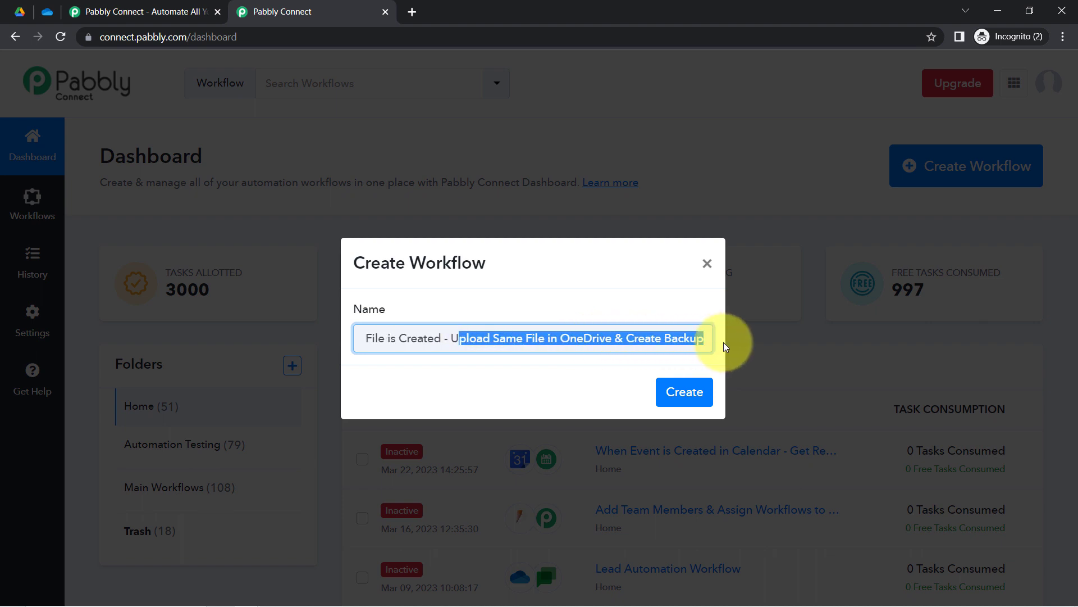
left_click(674, 340)
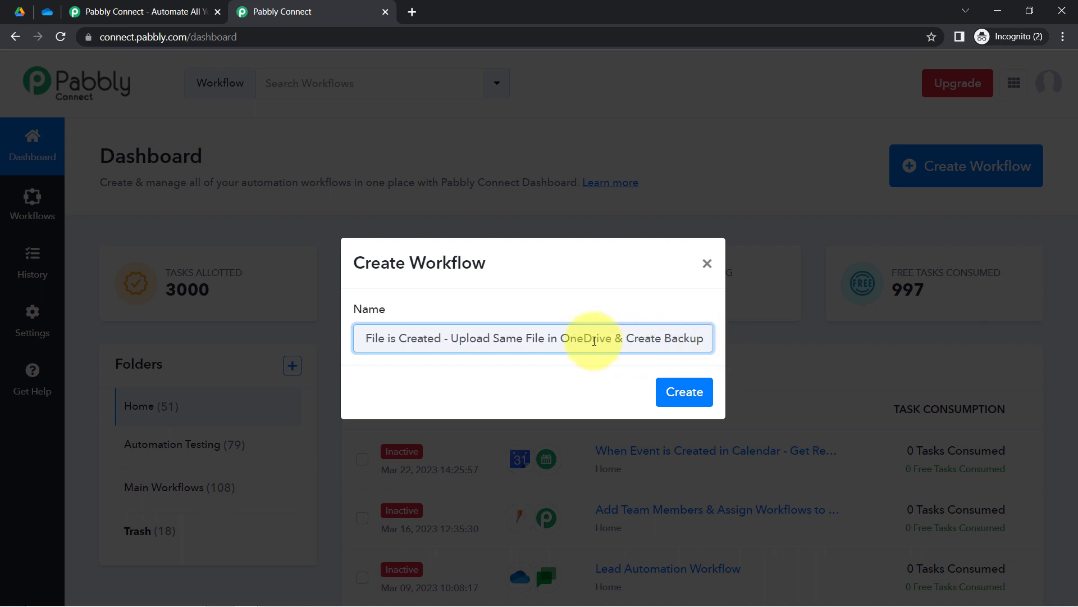
left_click_drag(500, 338, 690, 340)
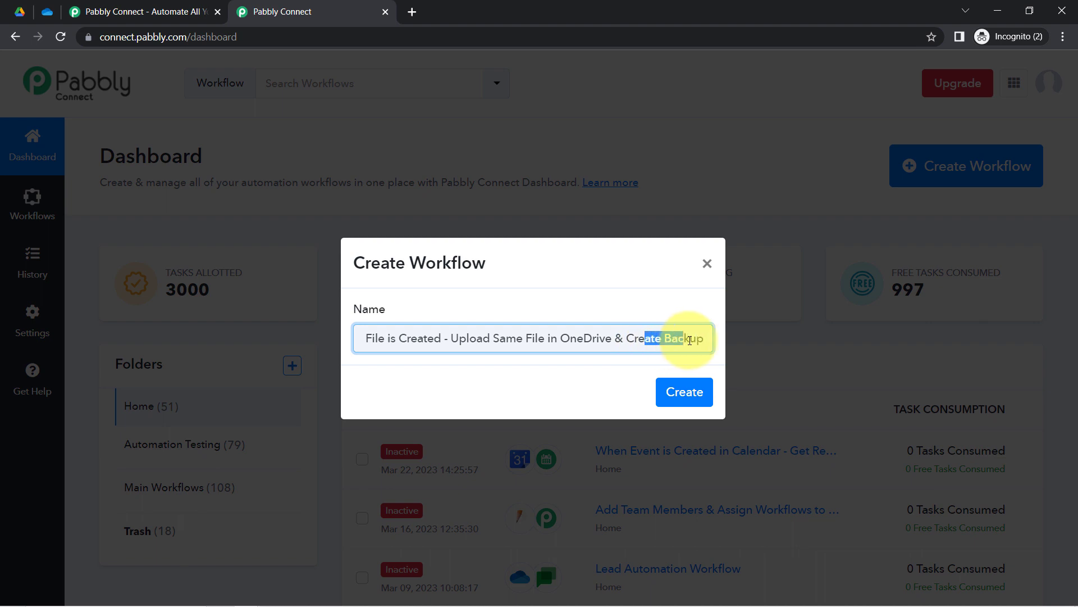
left_click(679, 400)
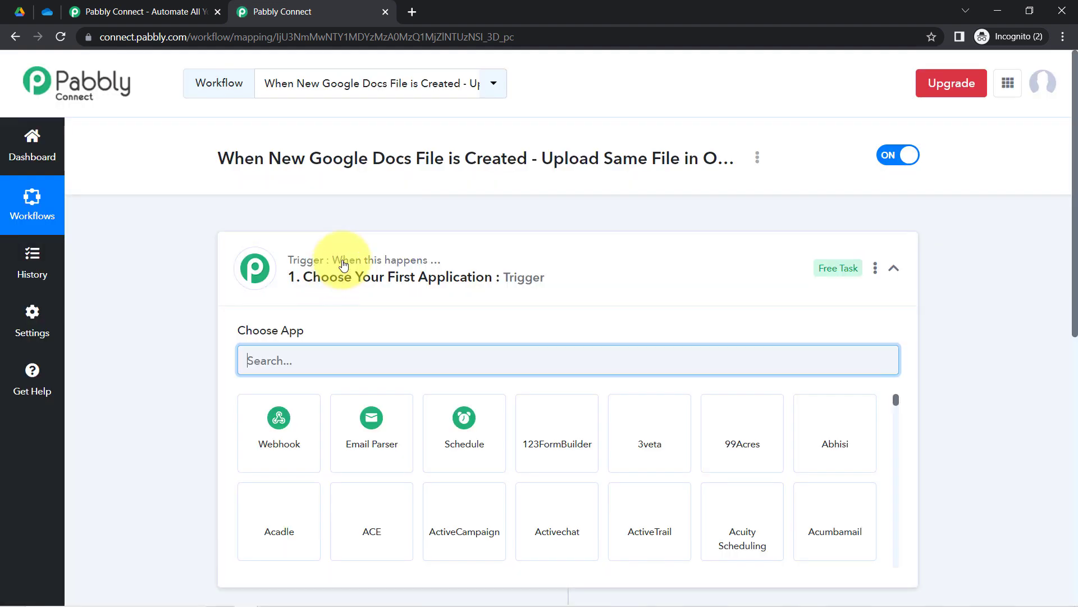
- Set Google Docs as the workflow's trigger application
left_click(404, 278)
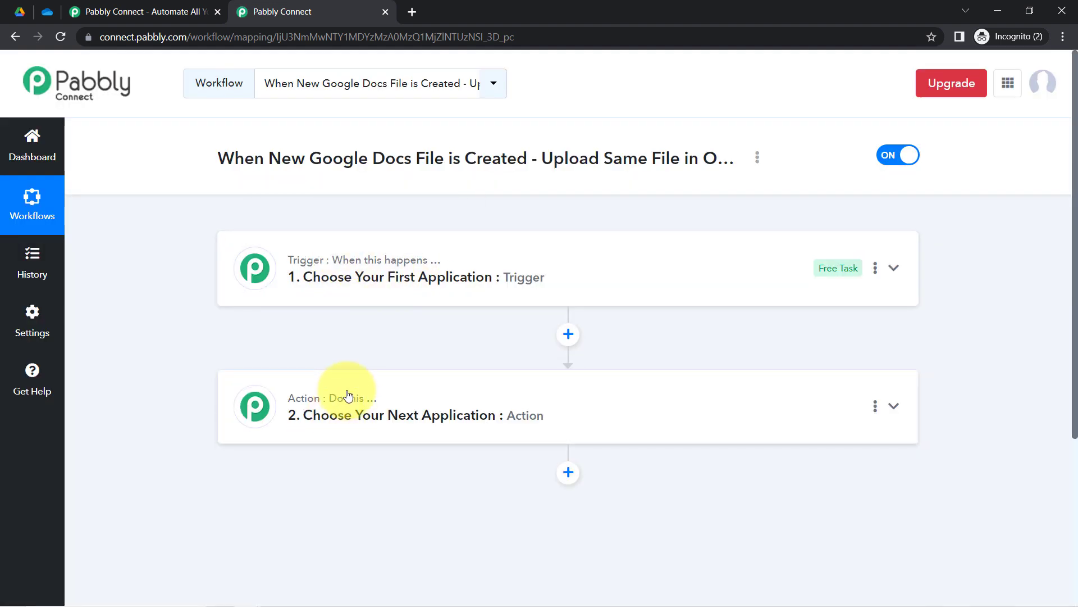
mouse_move(344, 265)
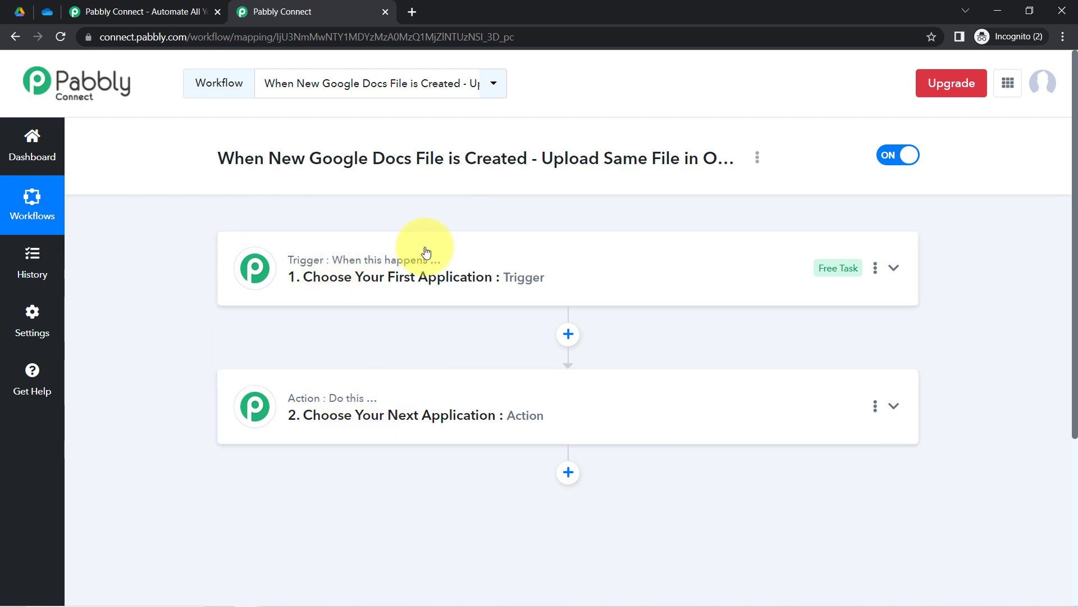
mouse_move(446, 256)
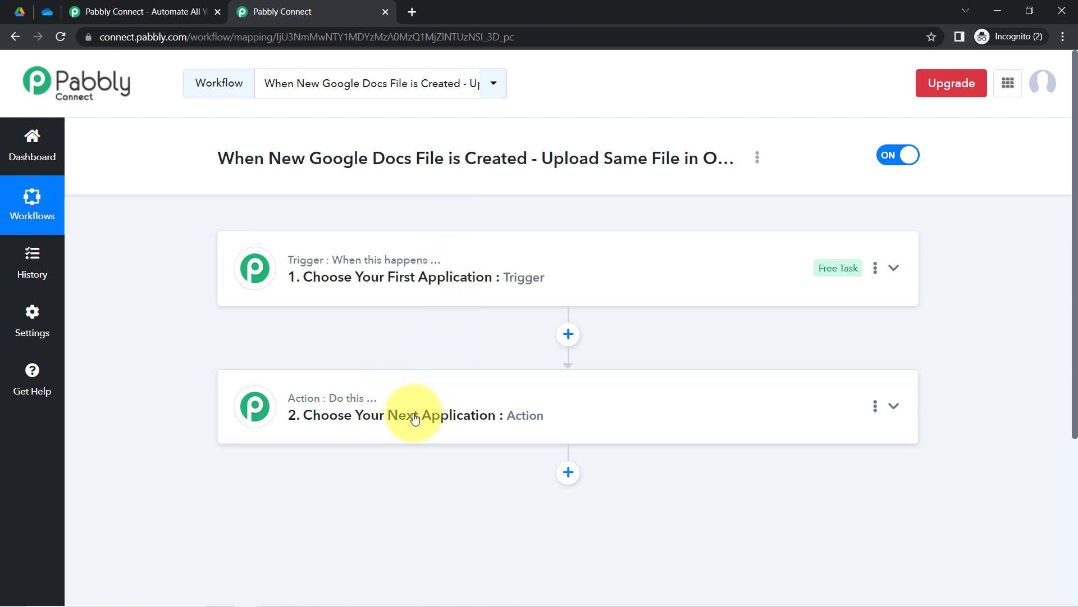
left_click_drag(717, 159, 579, 159)
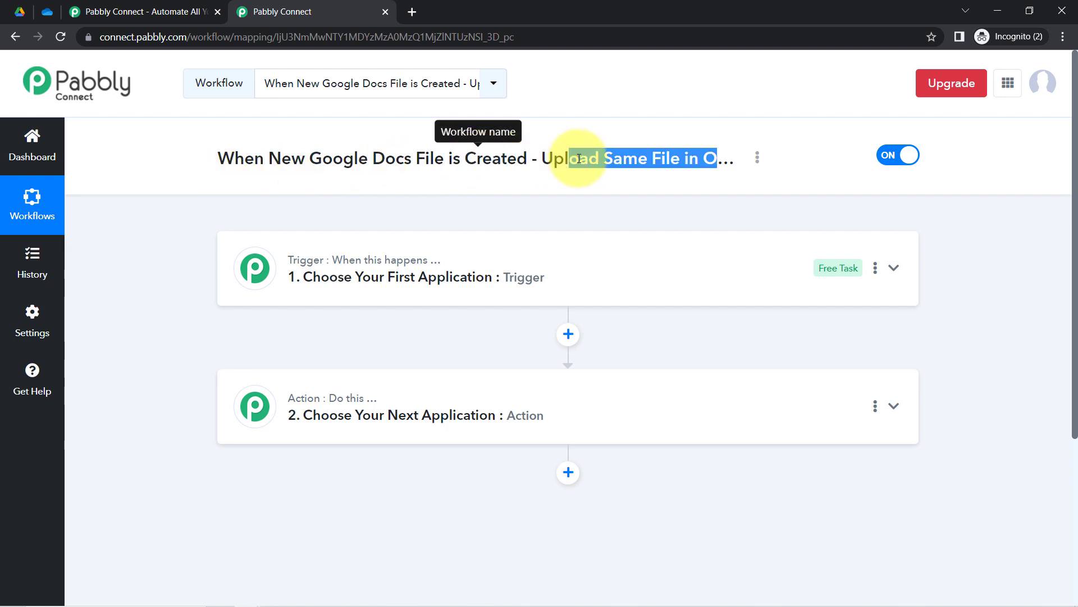
left_click(397, 273)
left_click(284, 359)
type("google ")
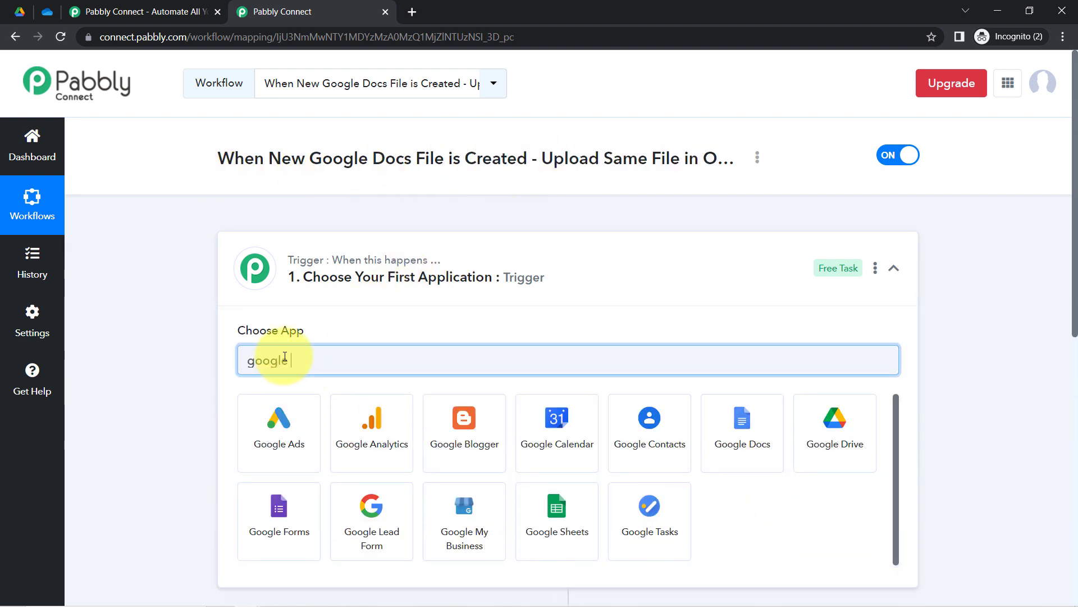
type("do")
left_click(274, 422)
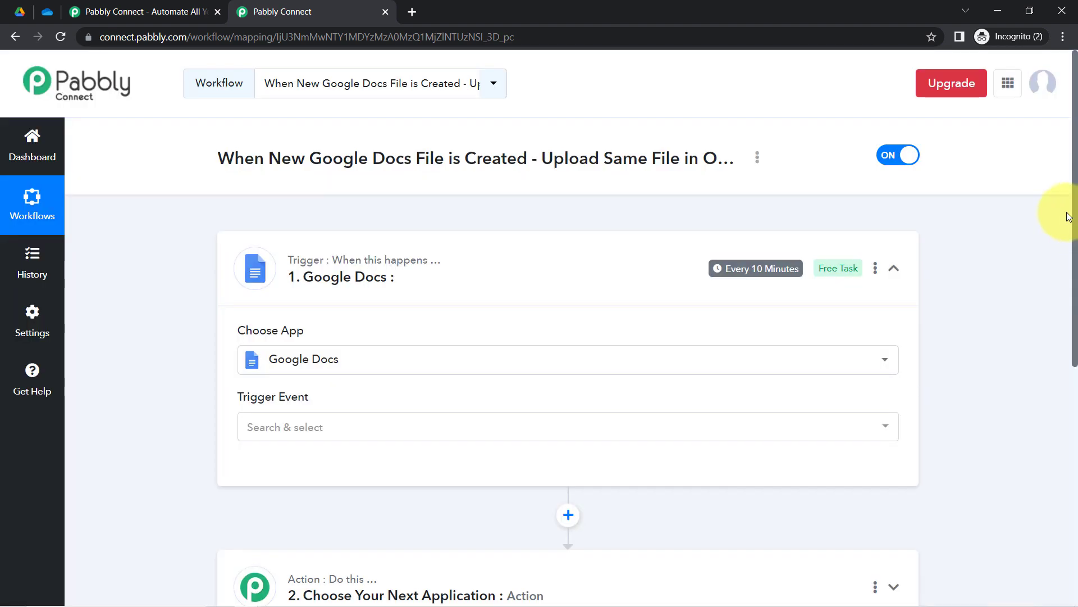
- Set Microsoft OneDrive as the application for the workflow's action step
left_click_drag(1074, 216, 1050, 421)
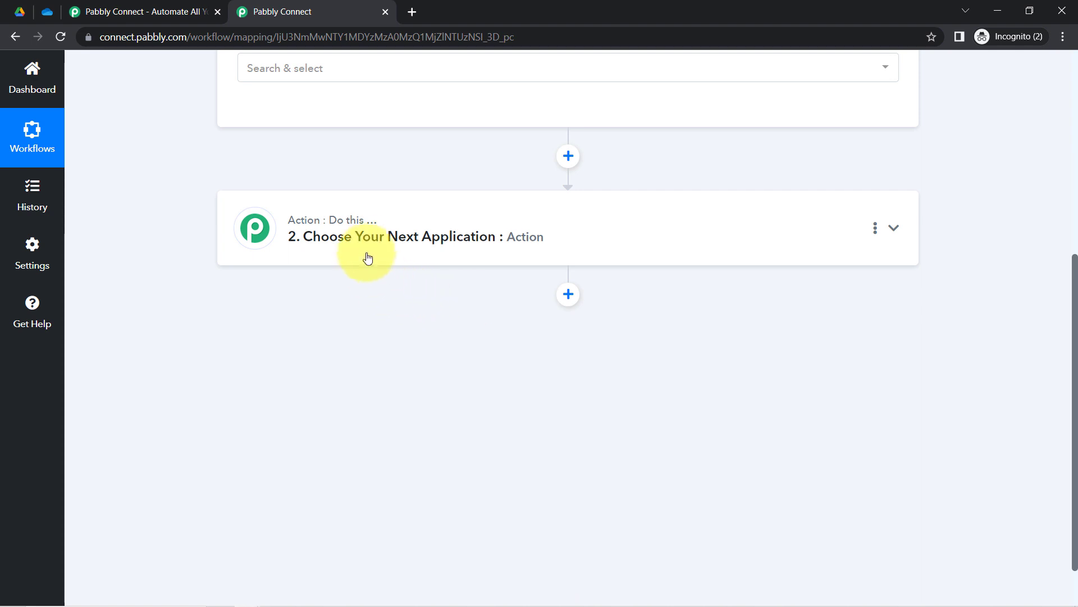
left_click(351, 277)
left_click(297, 325)
type("o")
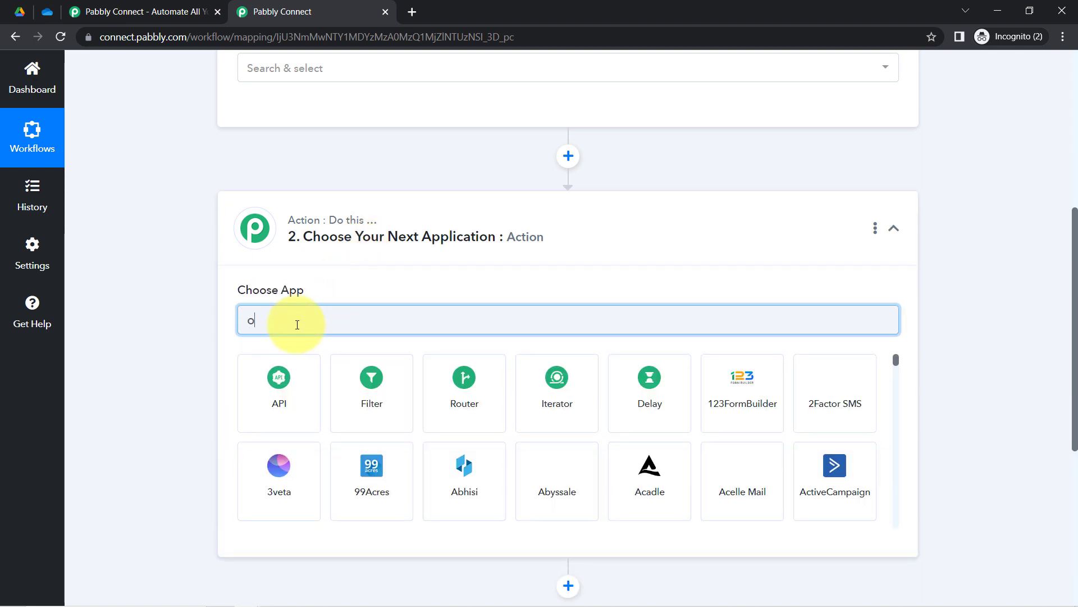
type("nedri")
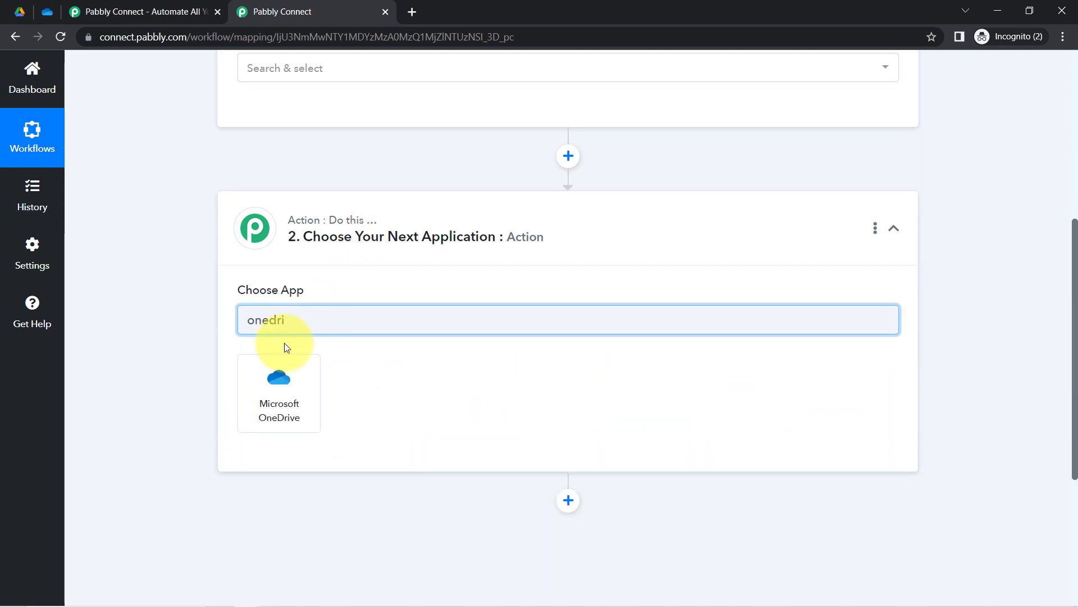
left_click(263, 394)
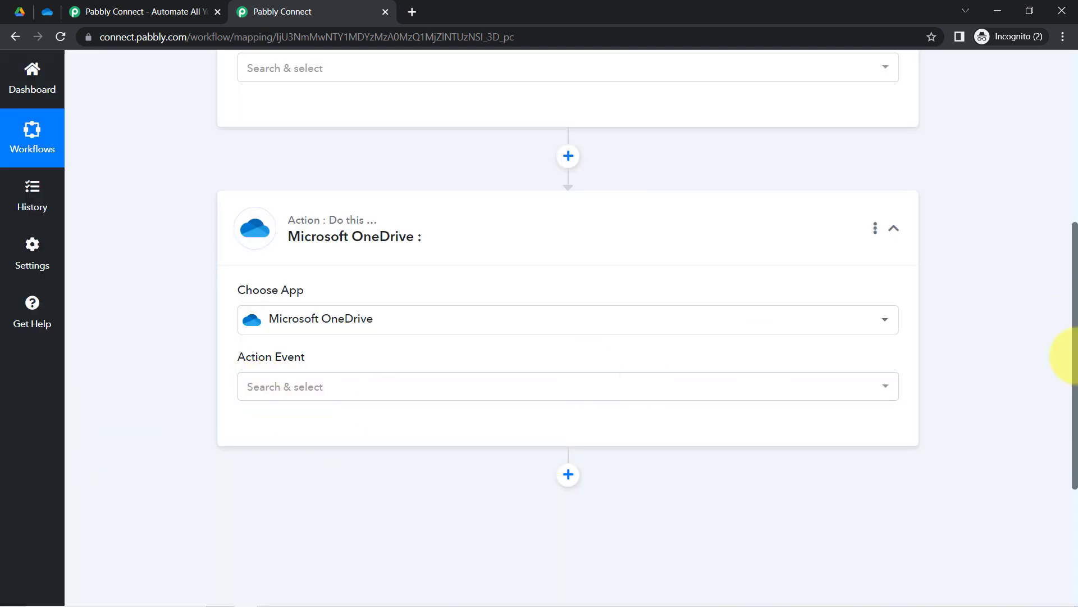
- Set the Google Docs trigger event to New Document in Folder and open its account connection settings
left_click_drag(1074, 400, 1064, 181)
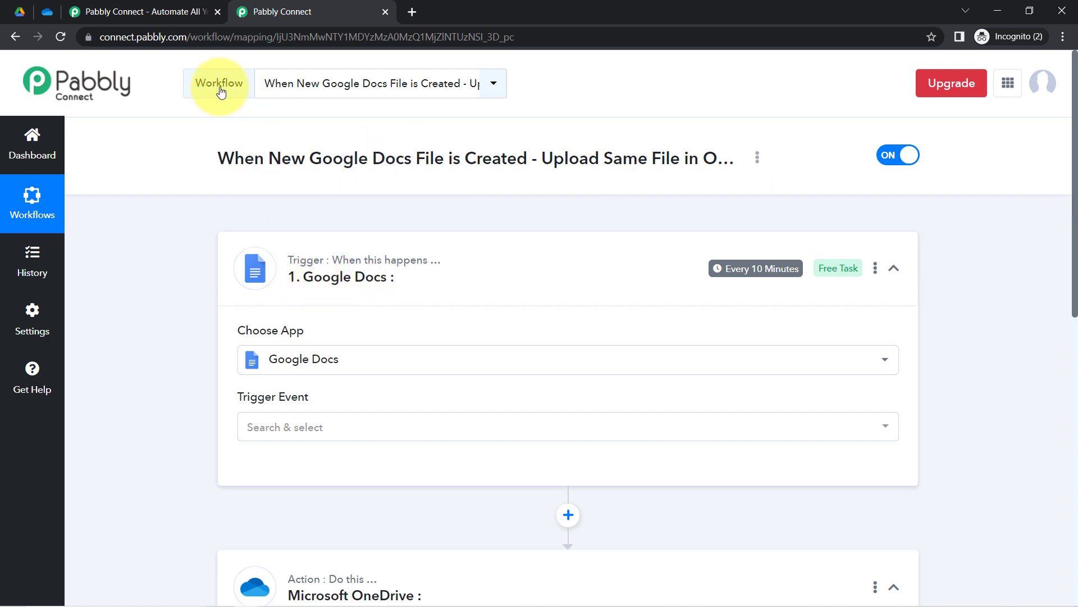
left_click(254, 428)
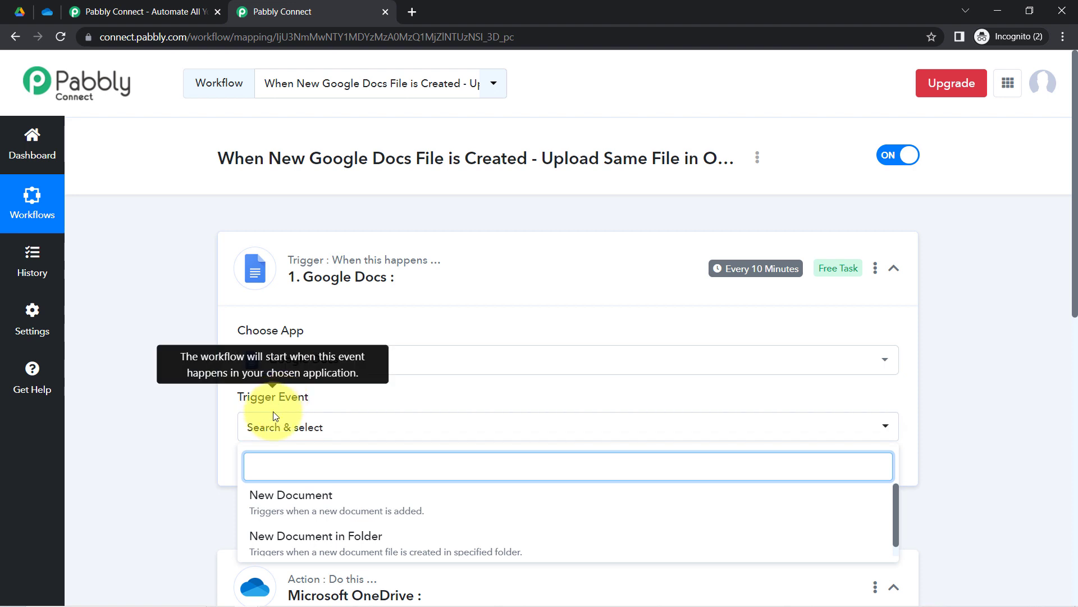
left_click(295, 543)
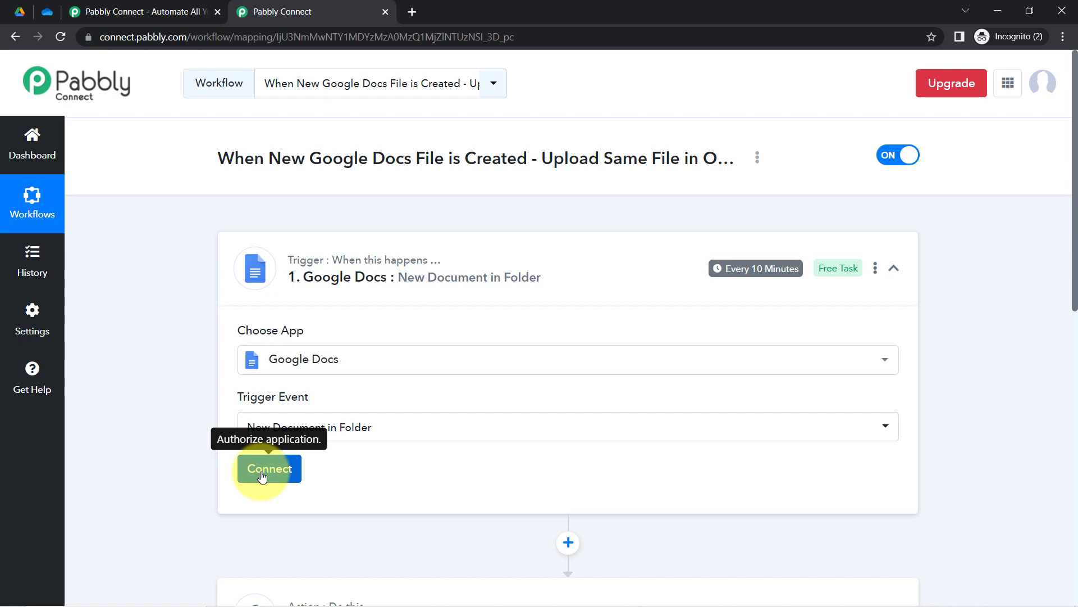
left_click(263, 471)
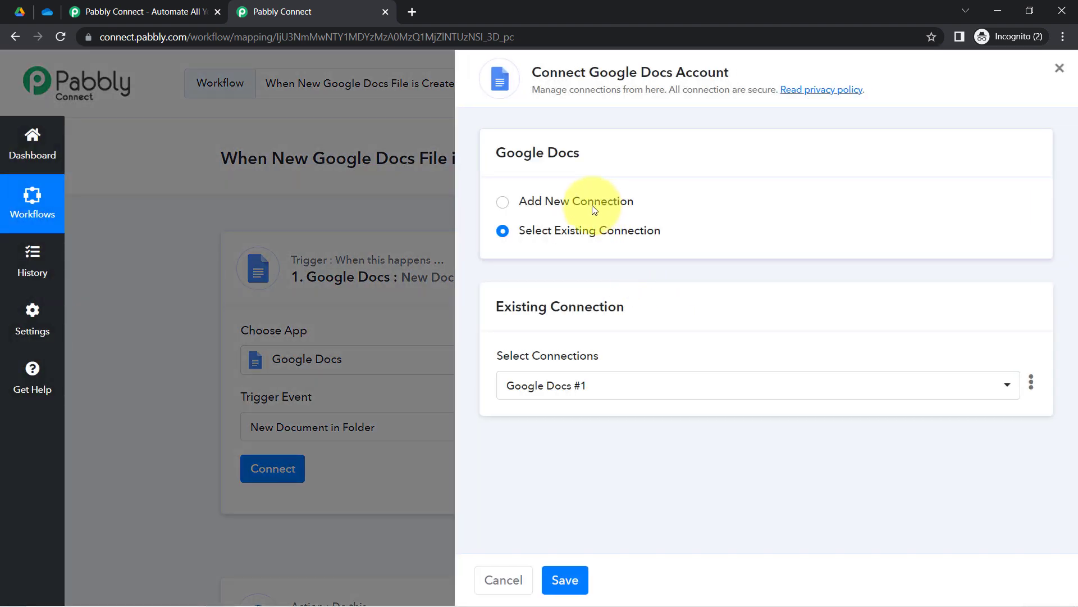
left_click(587, 203)
left_click(590, 369)
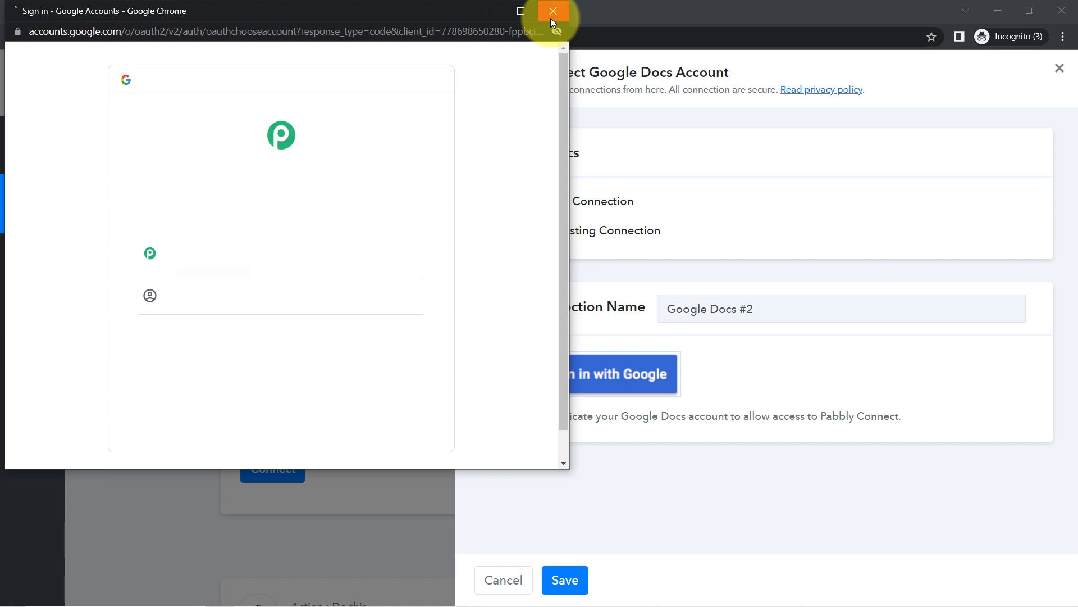
left_click(552, 11)
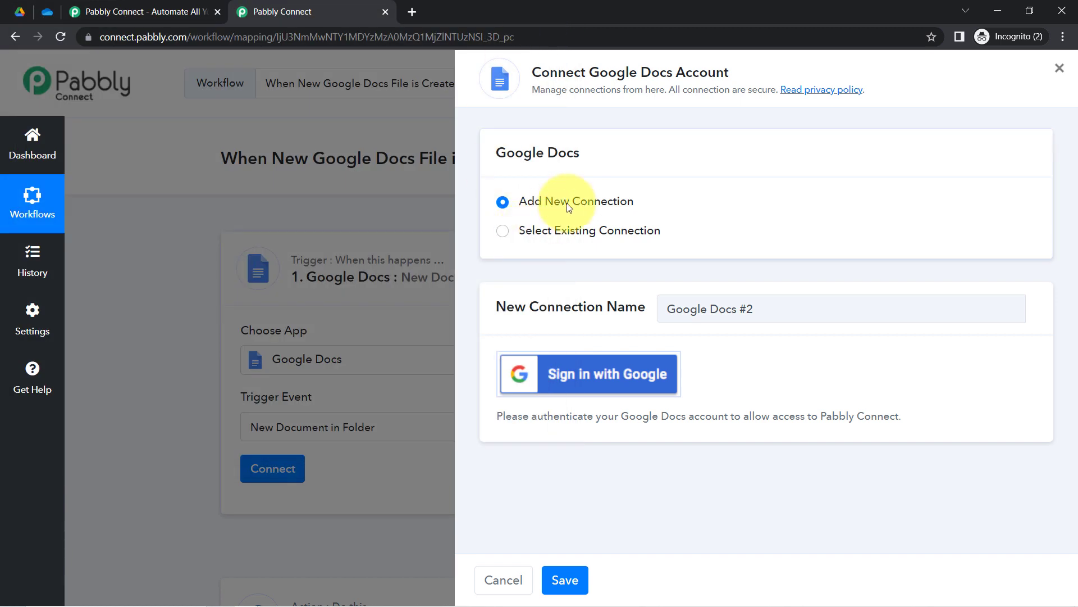
left_click_drag(591, 73, 672, 74)
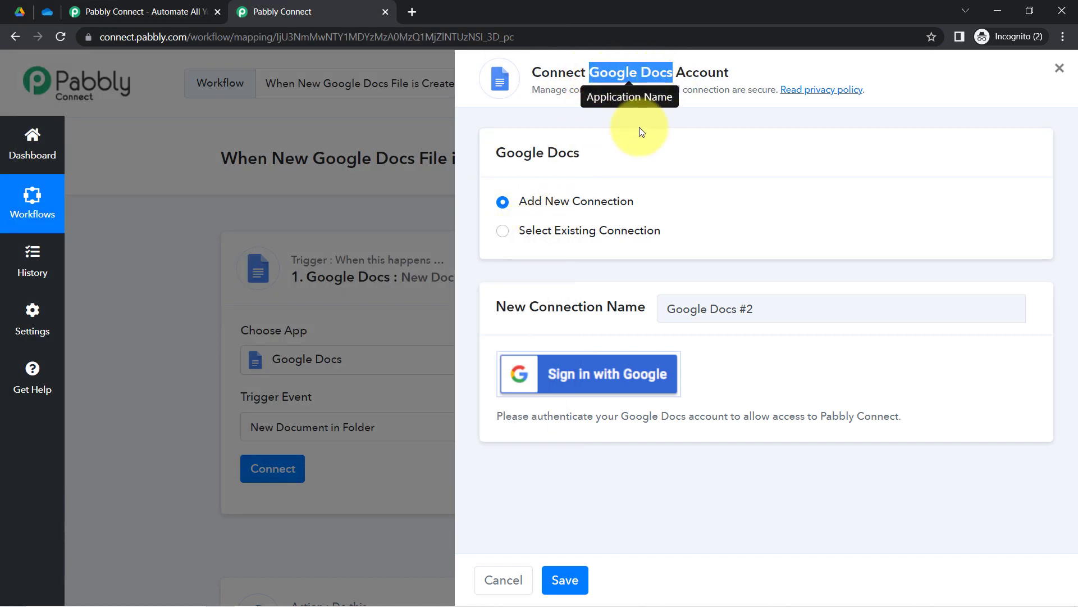
- Link the trigger to the existing Google Docs #1 connection and save it
left_click(629, 234)
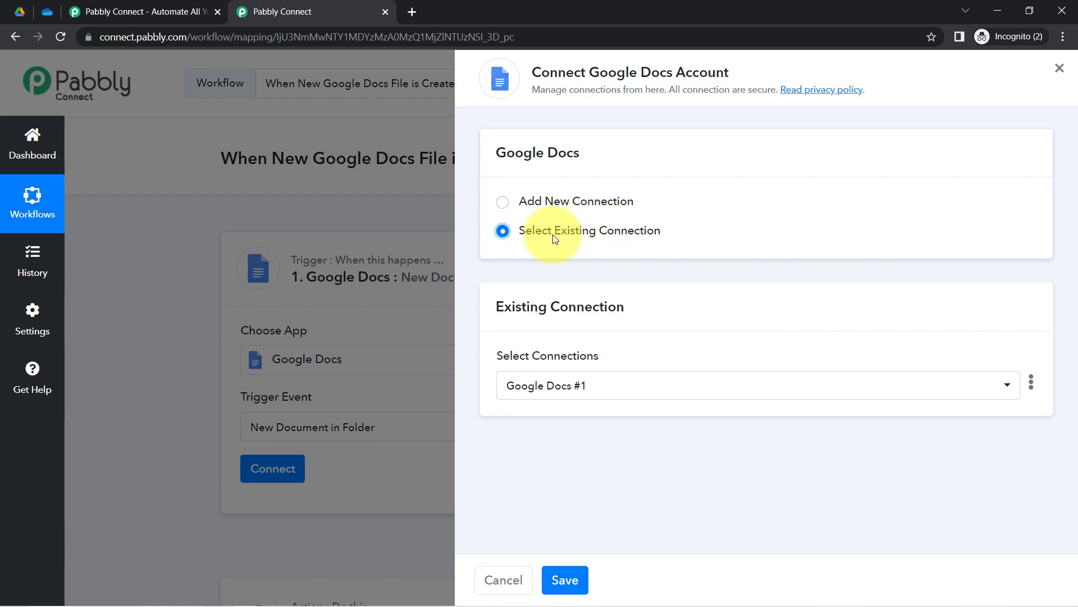
left_click(571, 579)
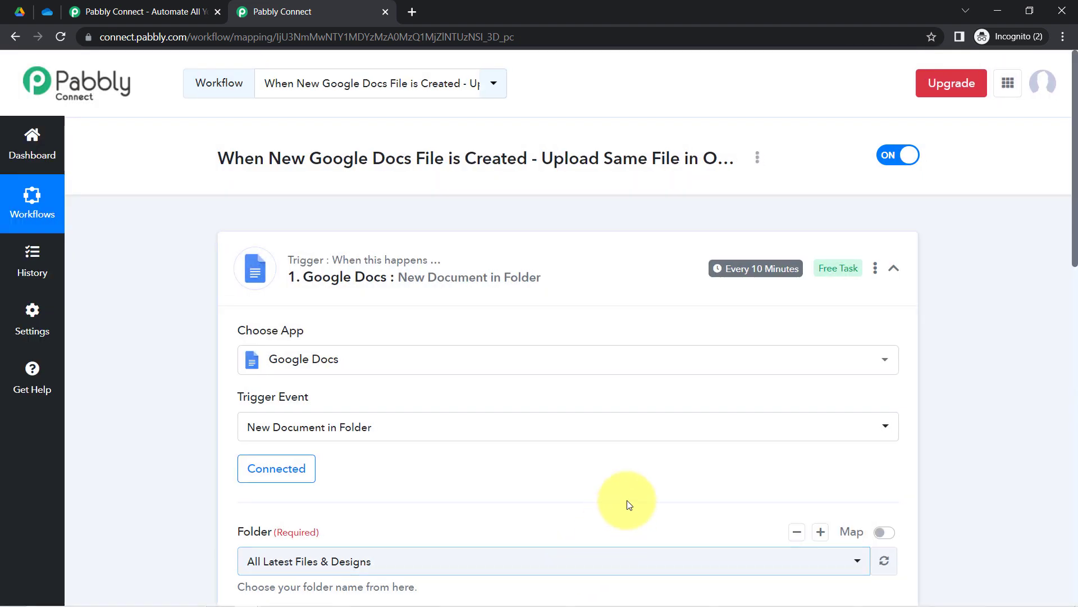
- Look over the available folders for the Google Docs trigger, keeping All Latest Files & Designs selected
left_click_drag(1075, 233, 1076, 343)
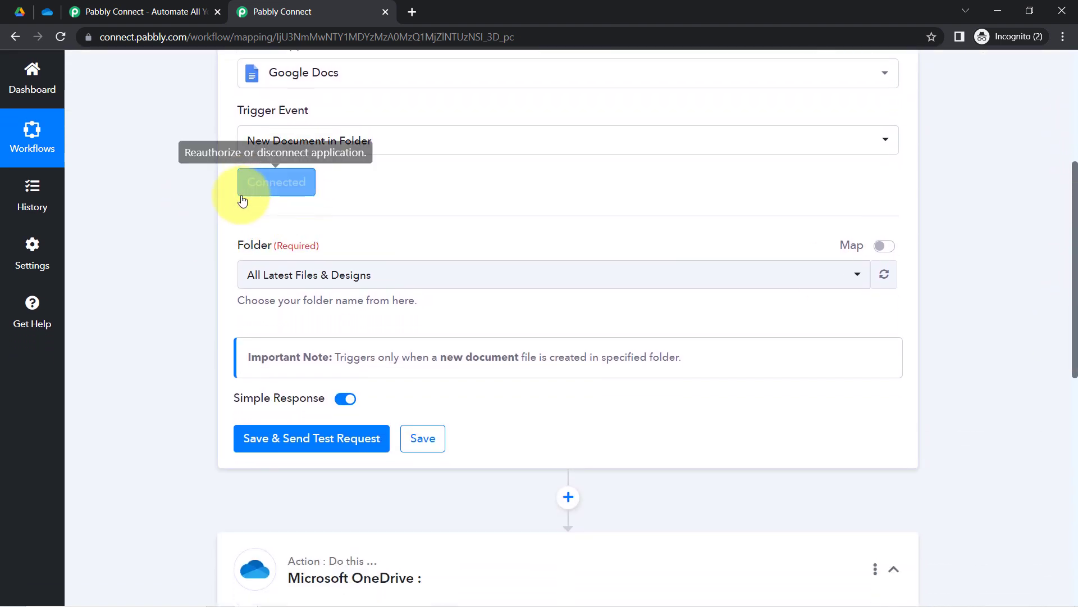
left_click(122, 37)
left_click(170, 313)
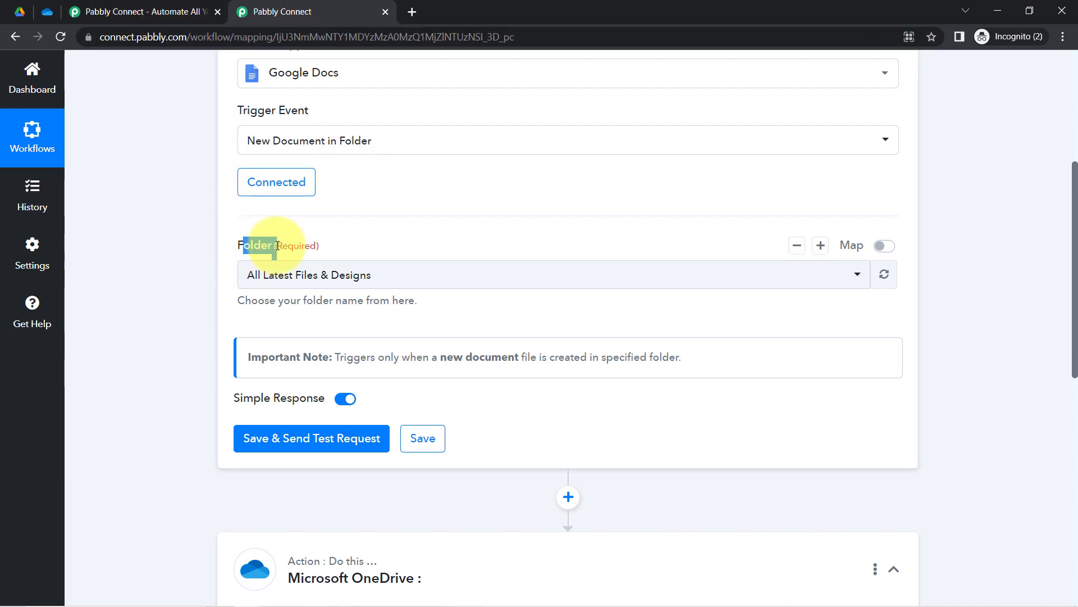
left_click(274, 279)
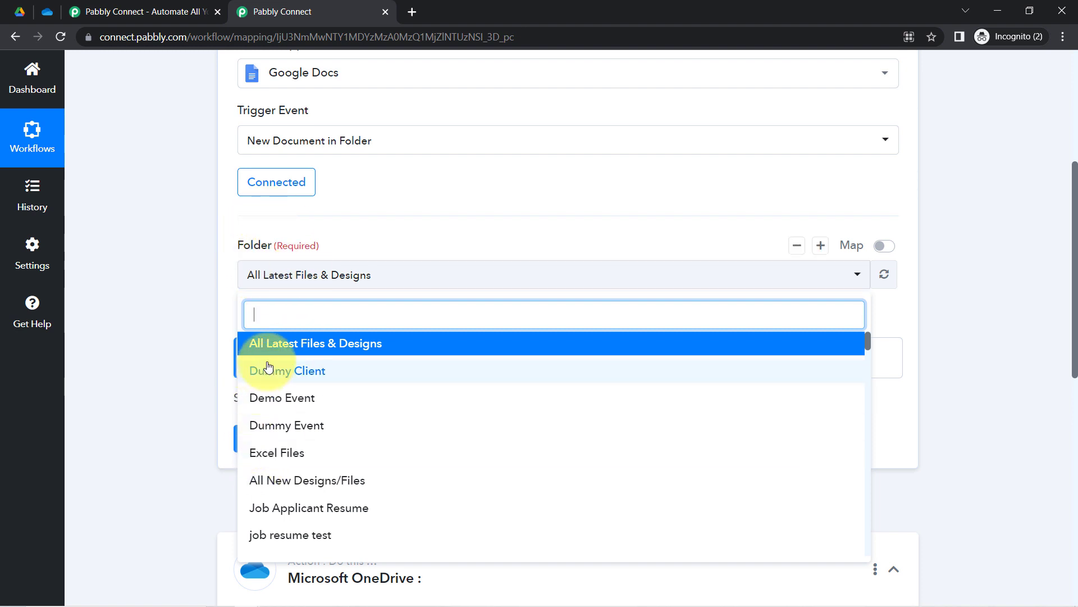
left_click(170, 308)
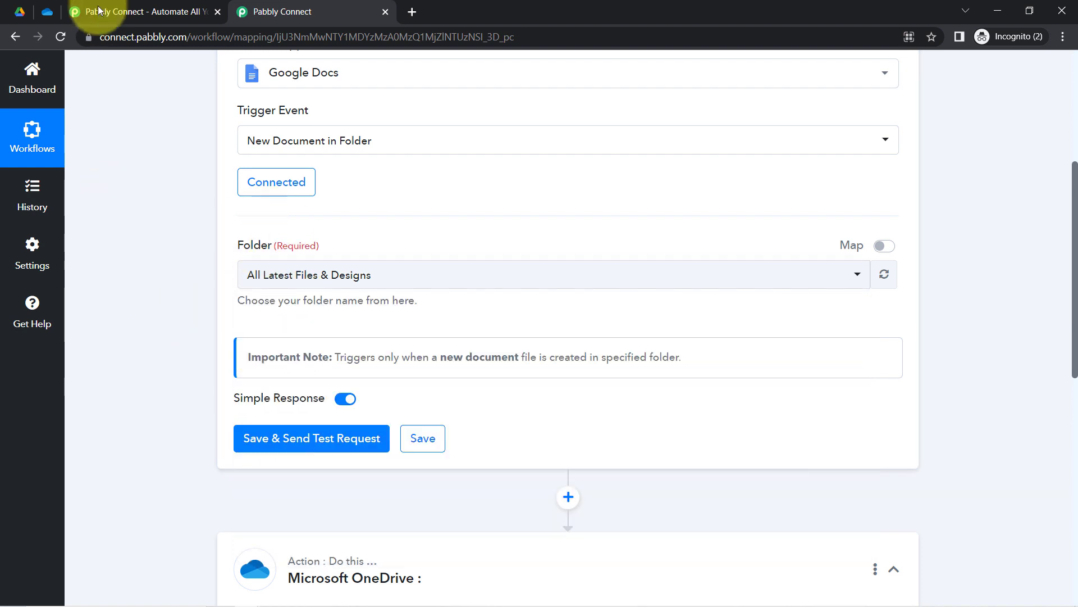
- Switch to Google Drive and inspect the contents of the All Latest Files & Designs folder
left_click(17, 11)
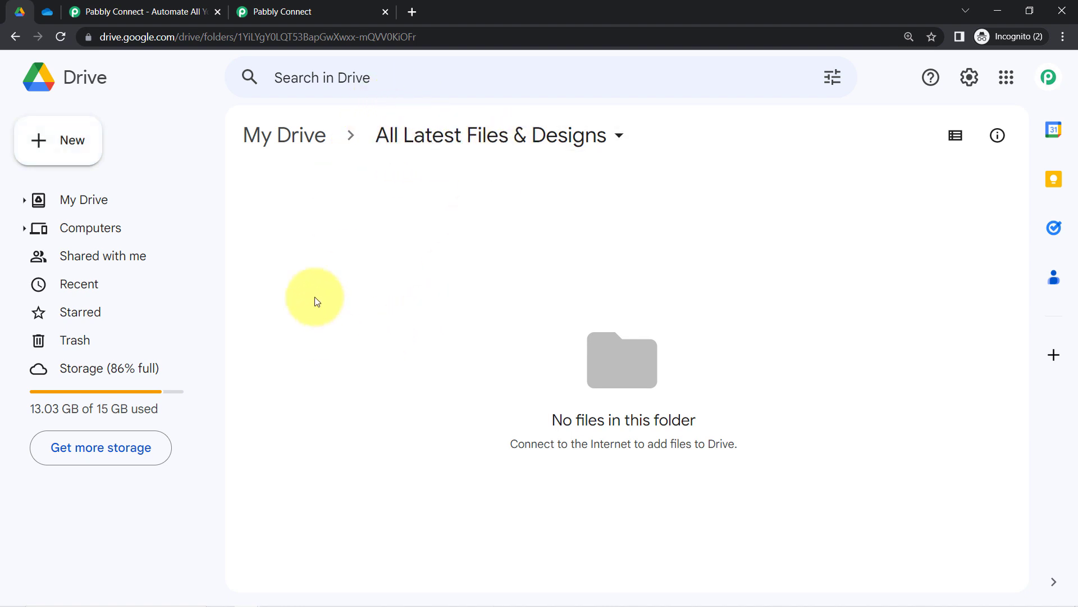
left_click(89, 145)
left_click(426, 212)
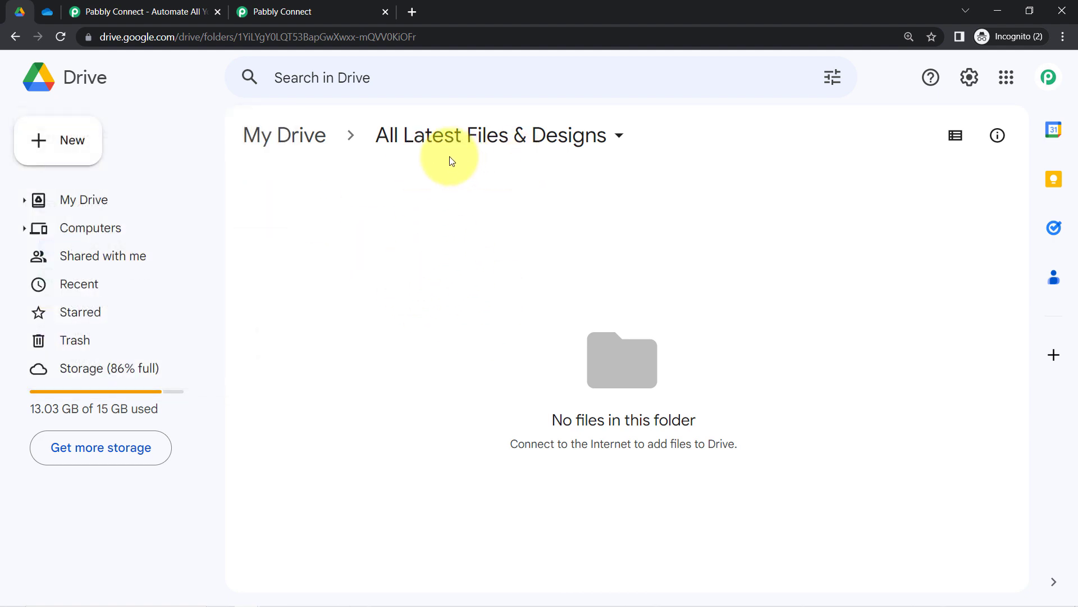
- Back in Pabbly Connect, keep All Latest Files & Designs as the trigger folder, save the trigger and send a test request
left_click_drag(256, 11, 163, 8)
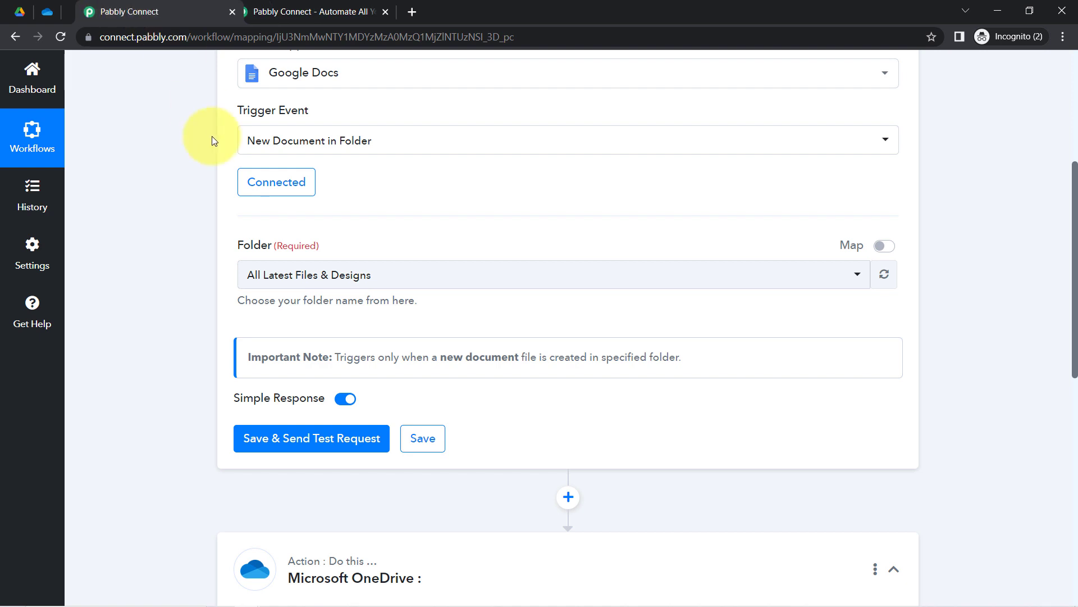
left_click(375, 285)
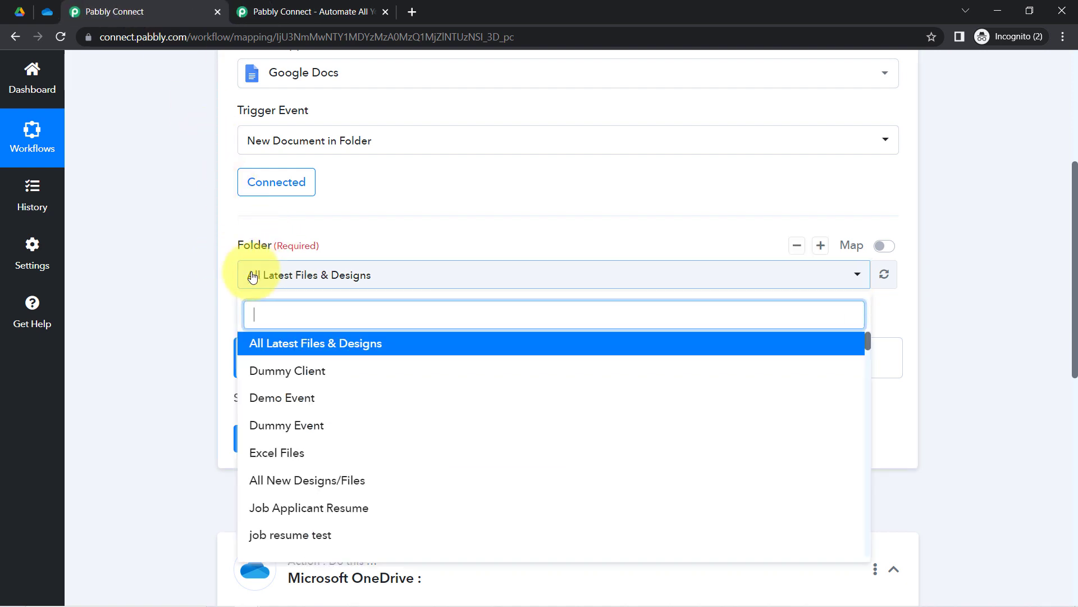
left_click(170, 221)
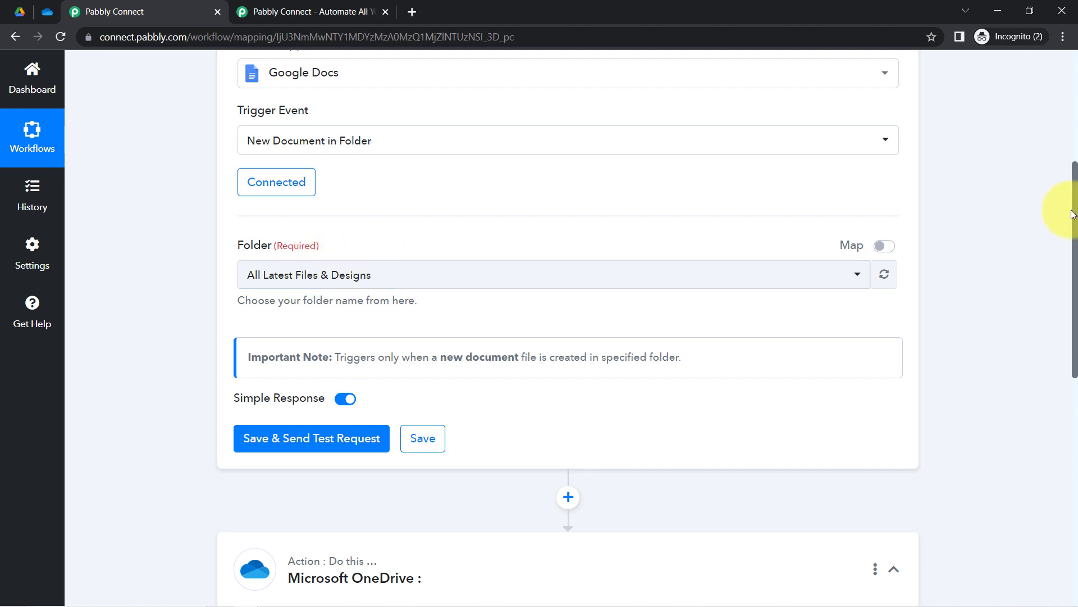
left_click_drag(1074, 212, 1074, 277)
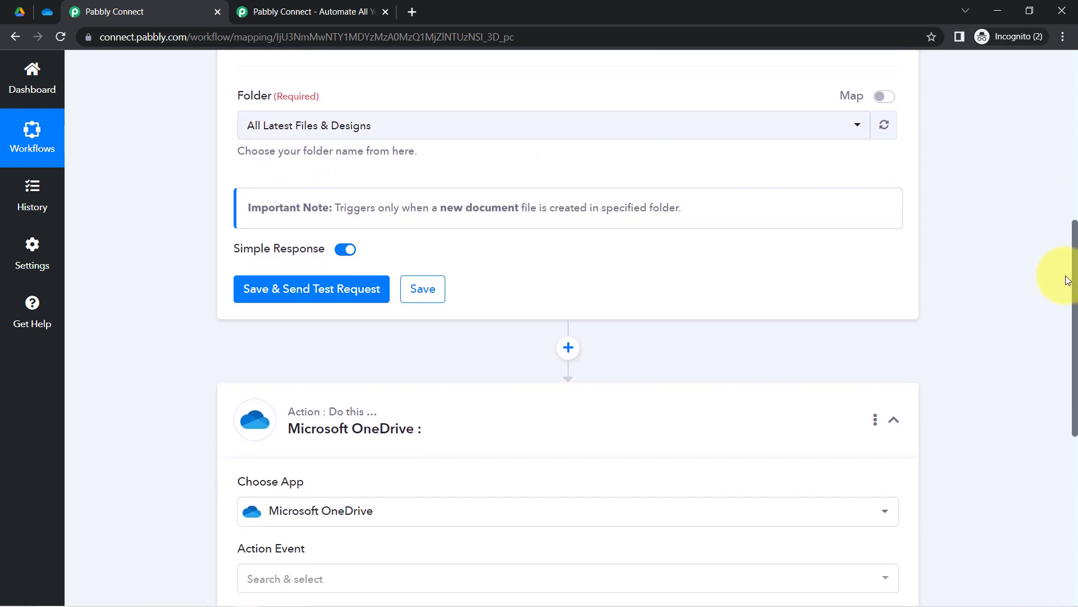
left_click(260, 284)
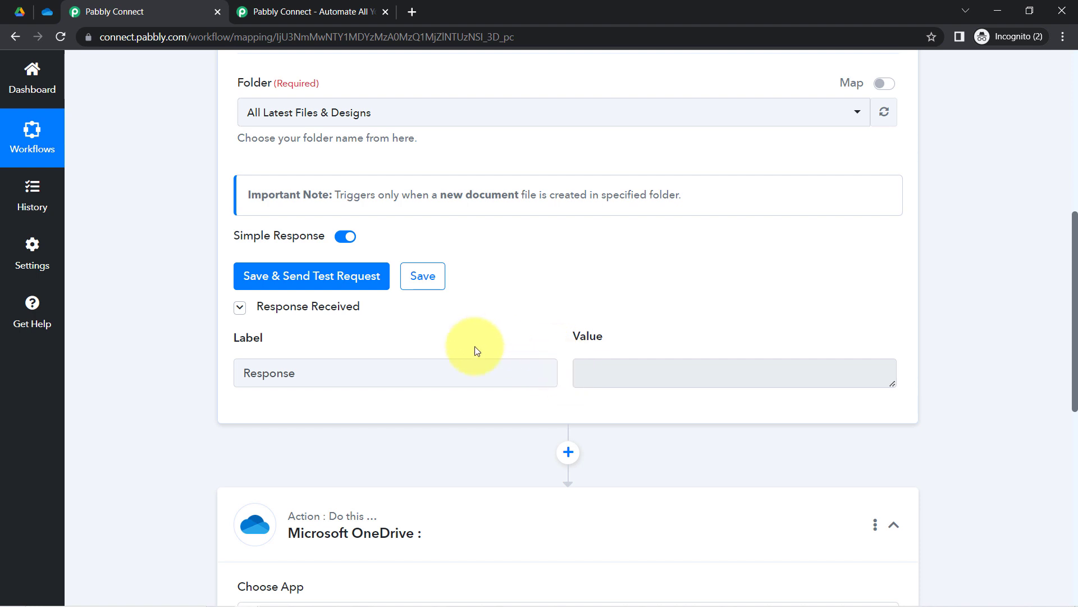
- In Google Drive's All Latest Files & Designs folder, create a shared blank Google Docs document and title it "Content for the Social Media"
left_click(20, 11)
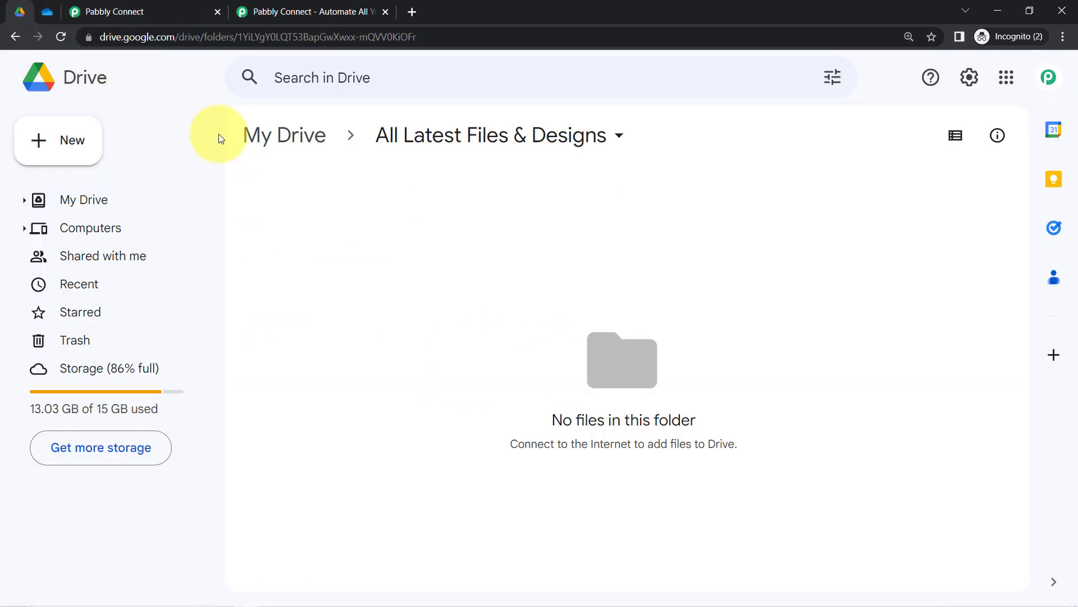
left_click(55, 150)
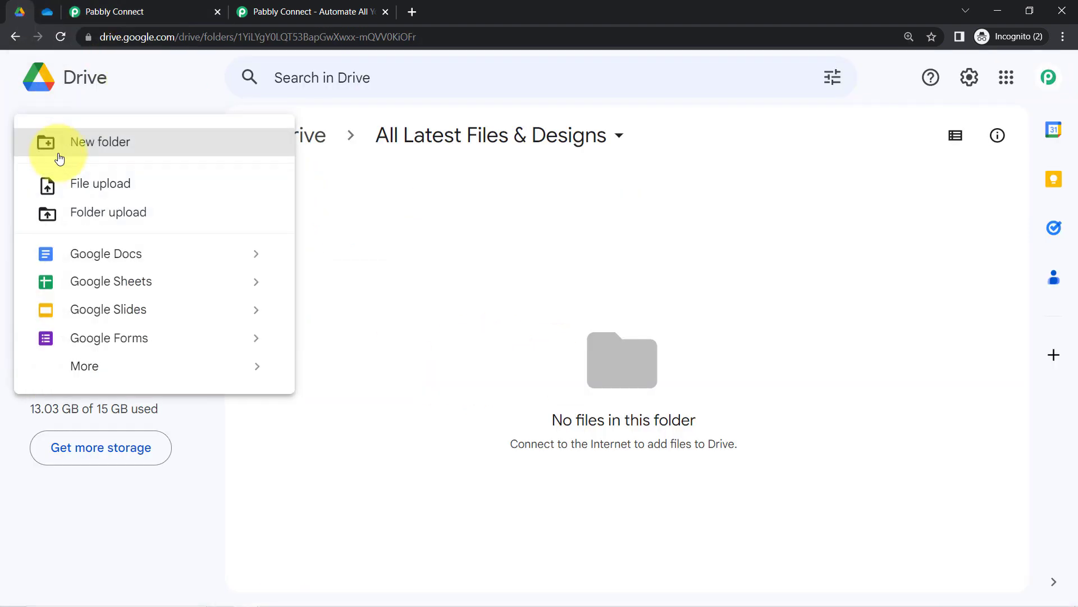
left_click(180, 256)
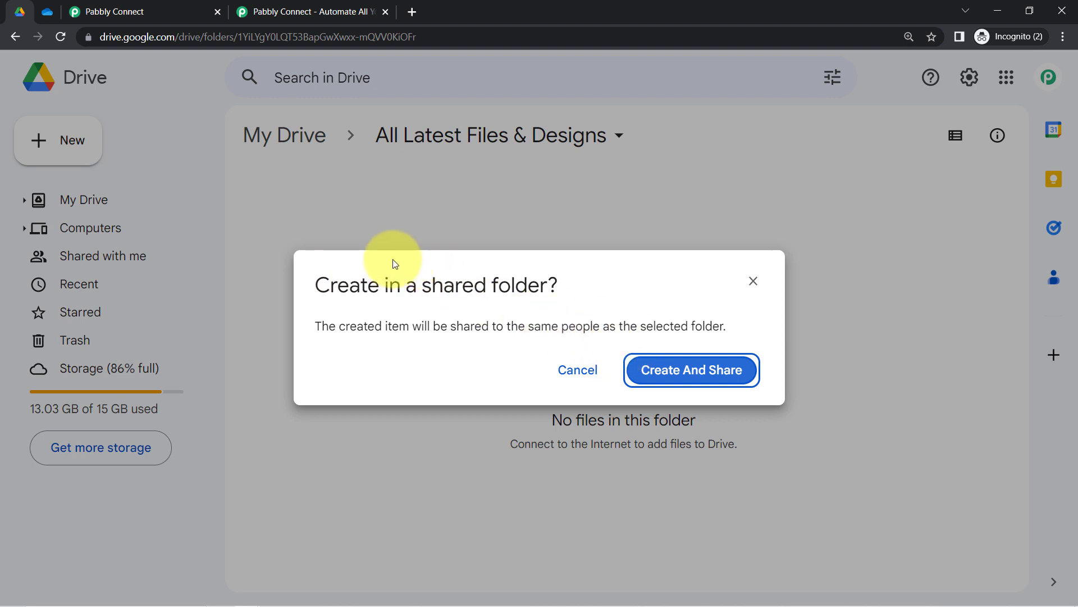
mouse_move(352, 288)
left_mouse_down()
mouse_move(405, 292)
mouse_move(371, 284)
left_mouse_up()
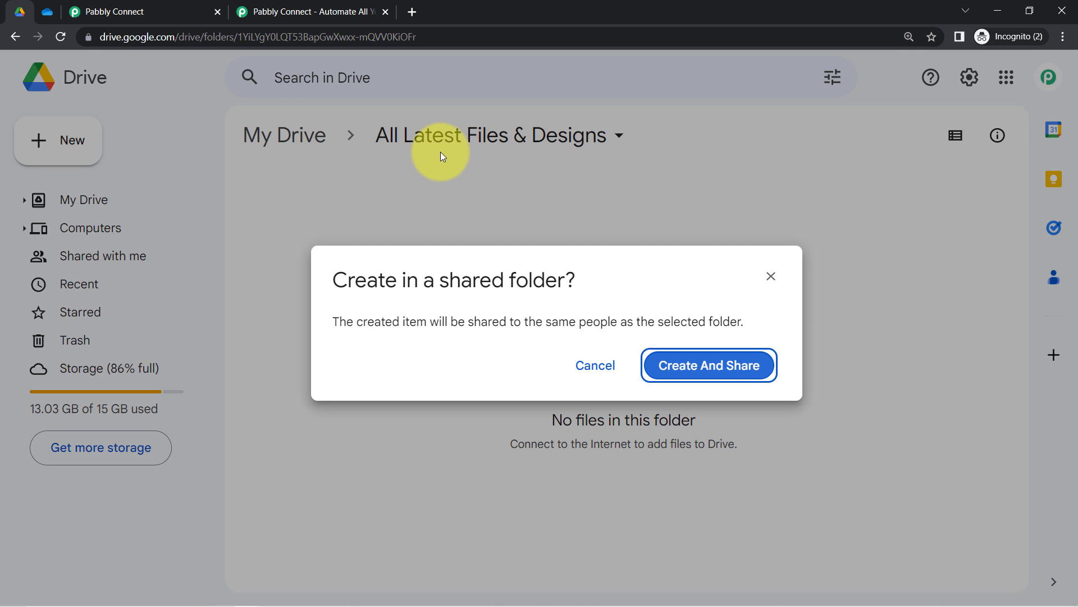
left_click(686, 361)
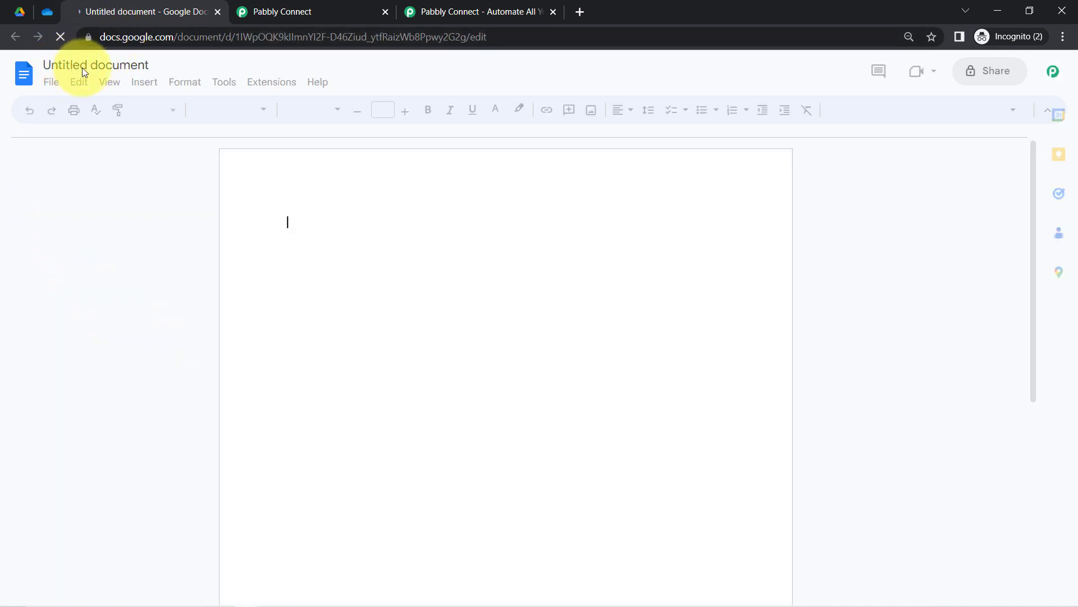
left_click(102, 64)
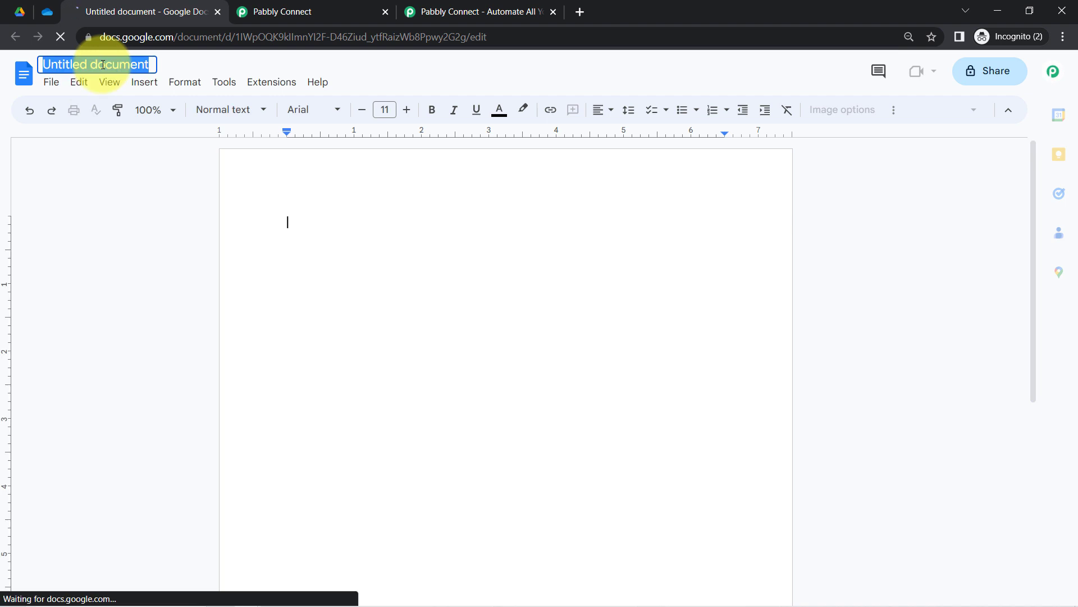
type("Content for the Social Media")
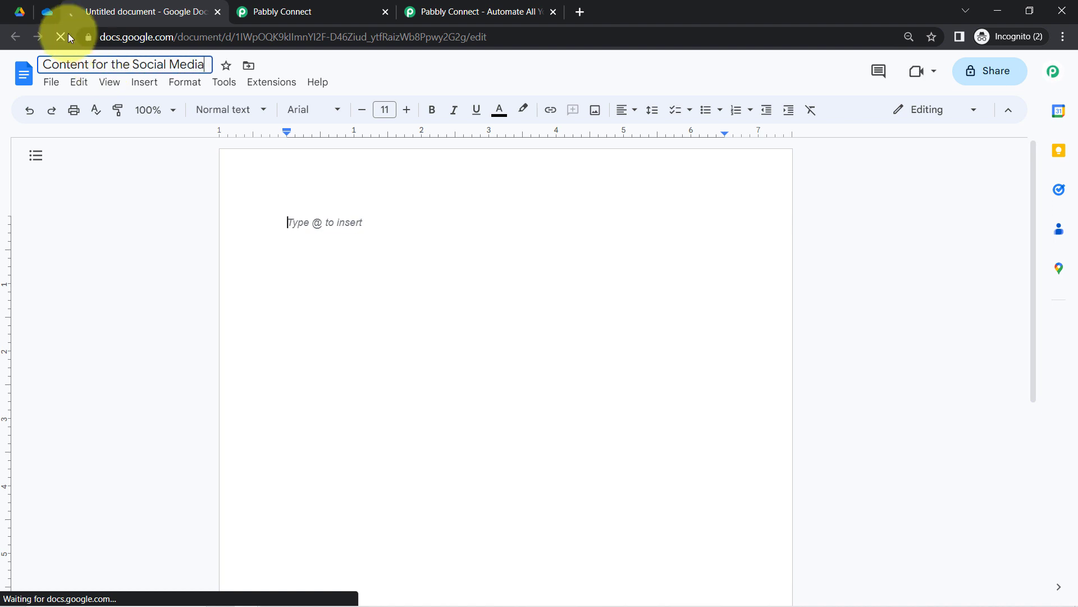
- Copy the ecommerce predictions text from the Notepad note and paste it into the document body
mouse_move(211, 581)
mouse_move(275, 600)
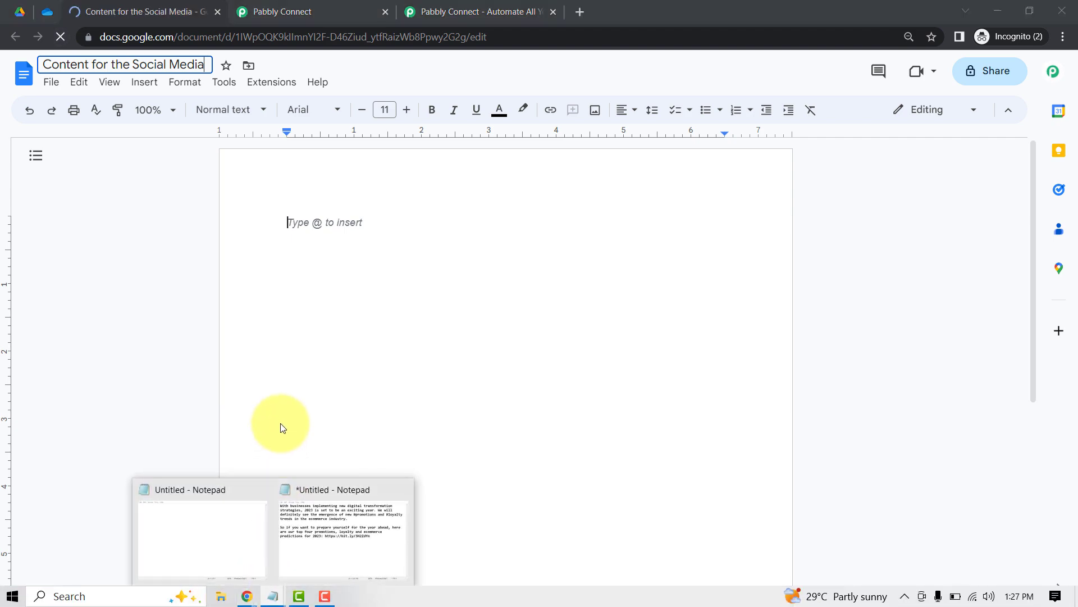
left_click(296, 552)
left_click_drag(650, 373, 179, 228)
key("ctrl+c")
left_click(169, 227)
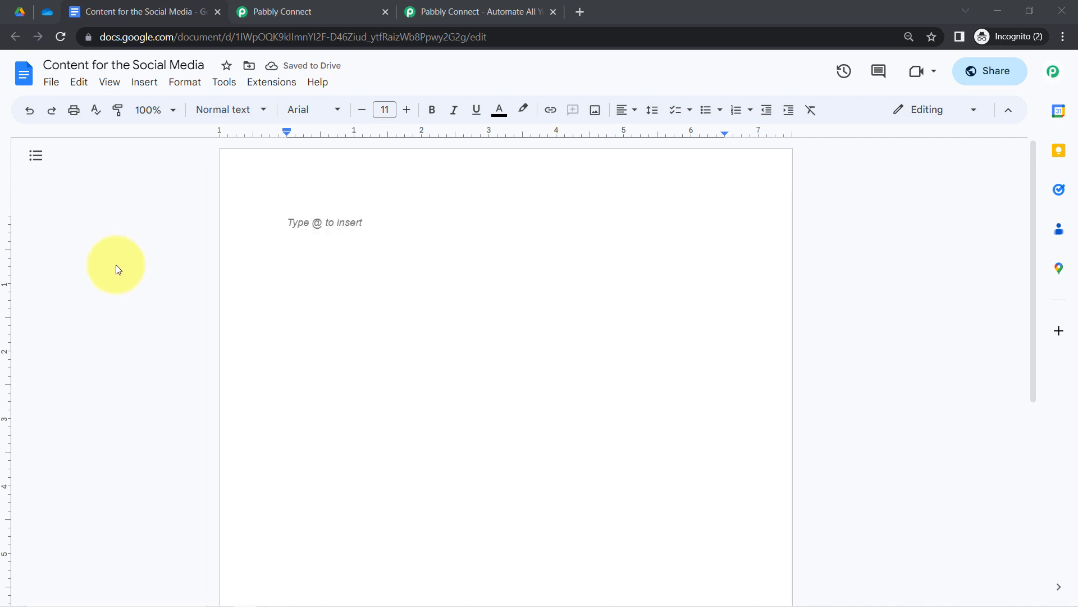
key("ctrl+v")
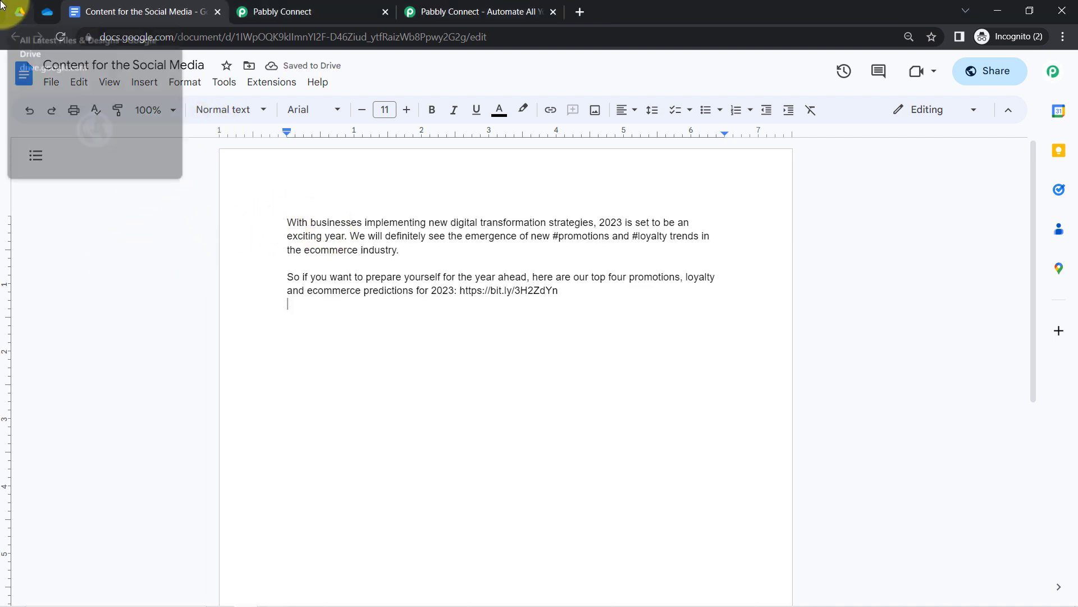
- Check the Drive folder for the new document, send the Pabbly Connect trigger's test request again, and close the spare Pabbly Connect page
left_click(20, 12)
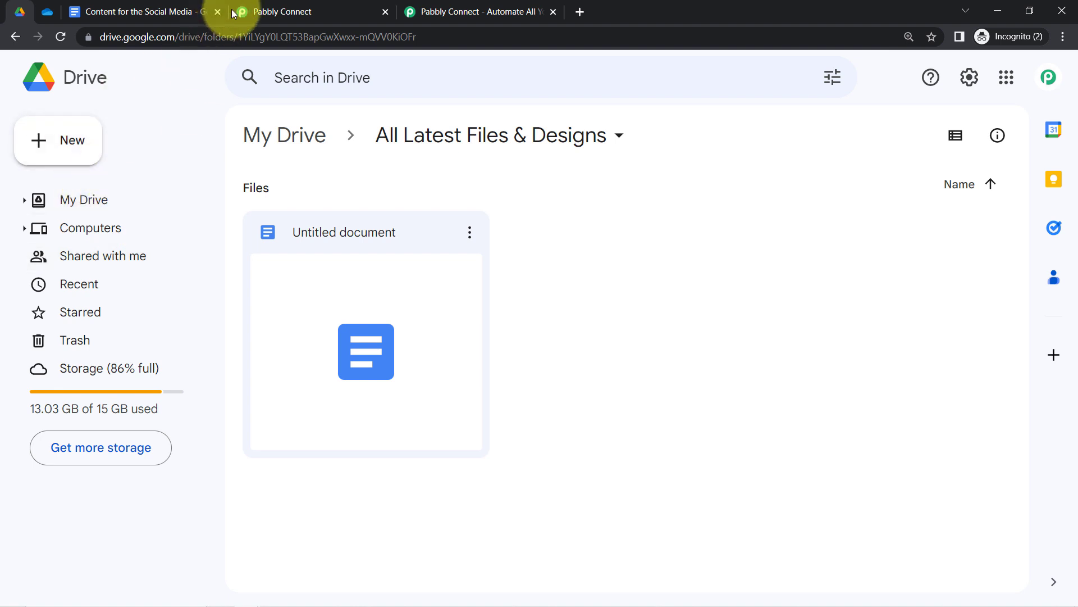
left_click(348, 10)
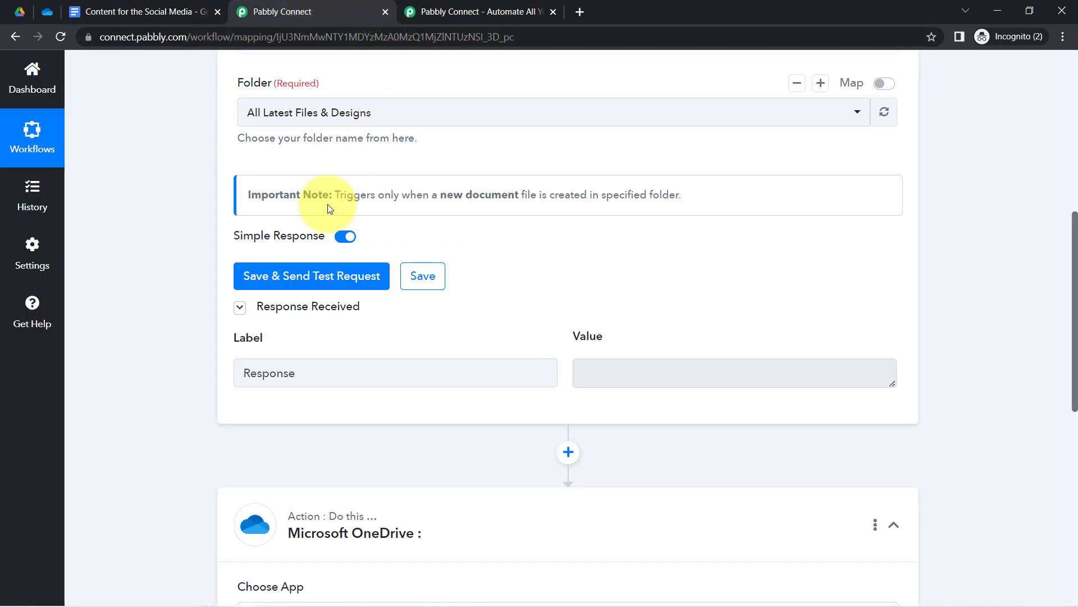
left_click(260, 278)
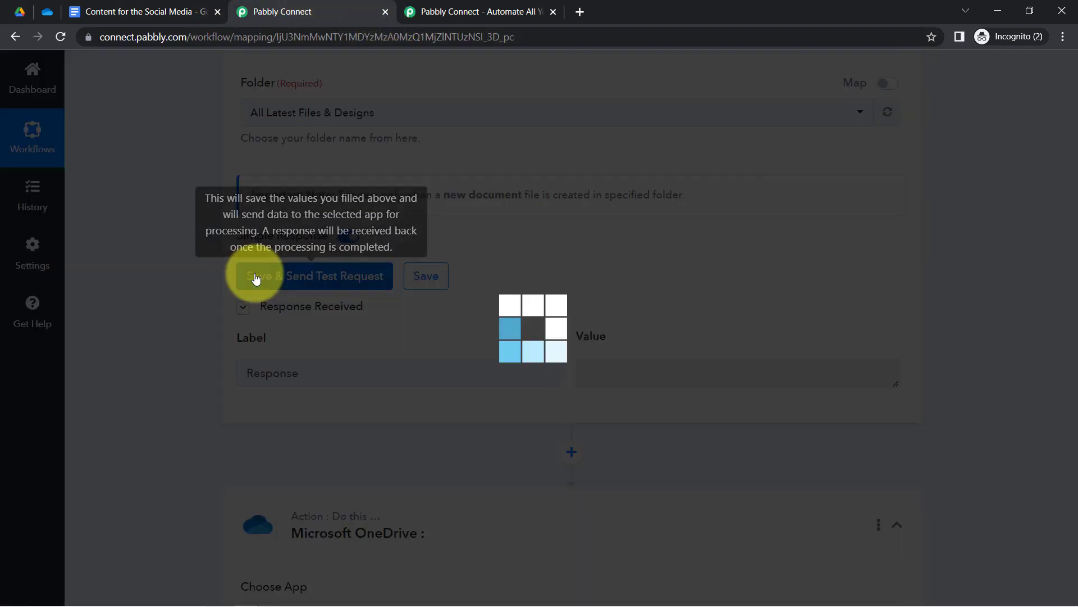
left_click(553, 12)
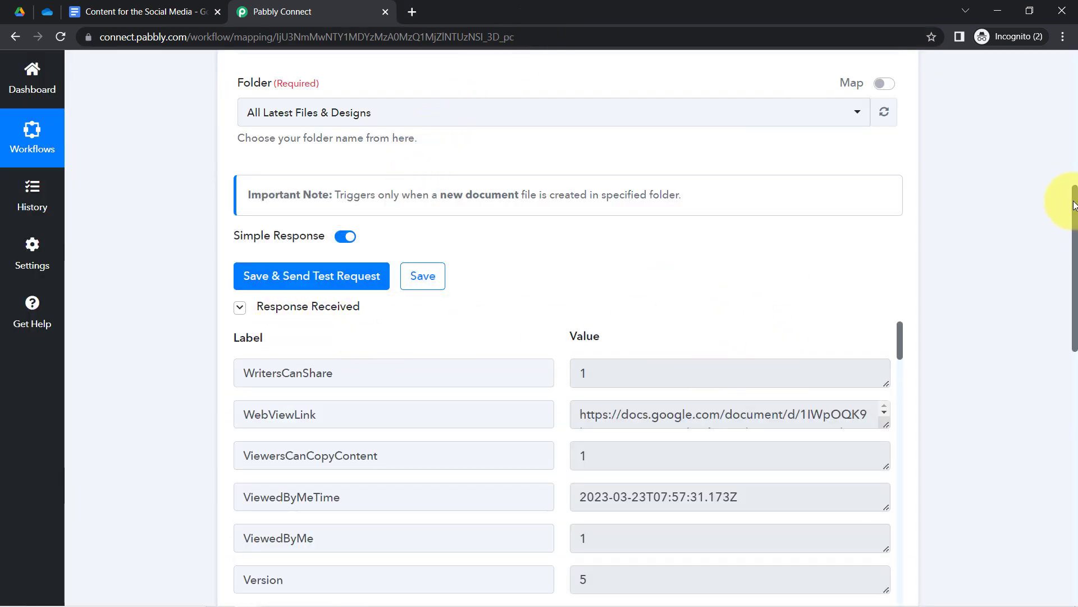
- Open the WebViewLink address from the trigger response in a new browser tab to check the document, and close that tab
left_click_drag(1076, 208, 1075, 254)
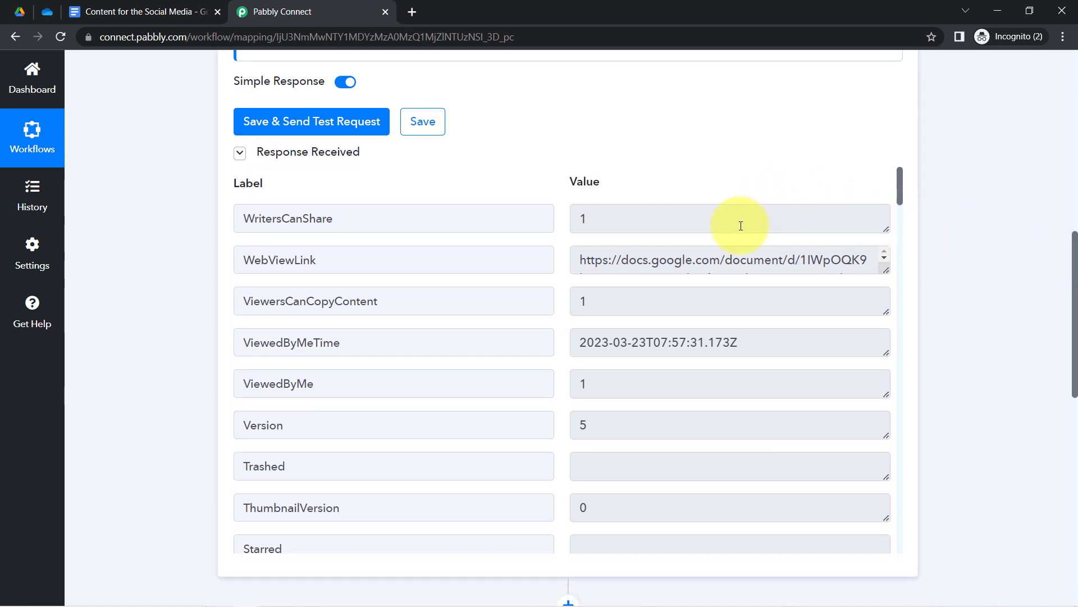
left_click(642, 263)
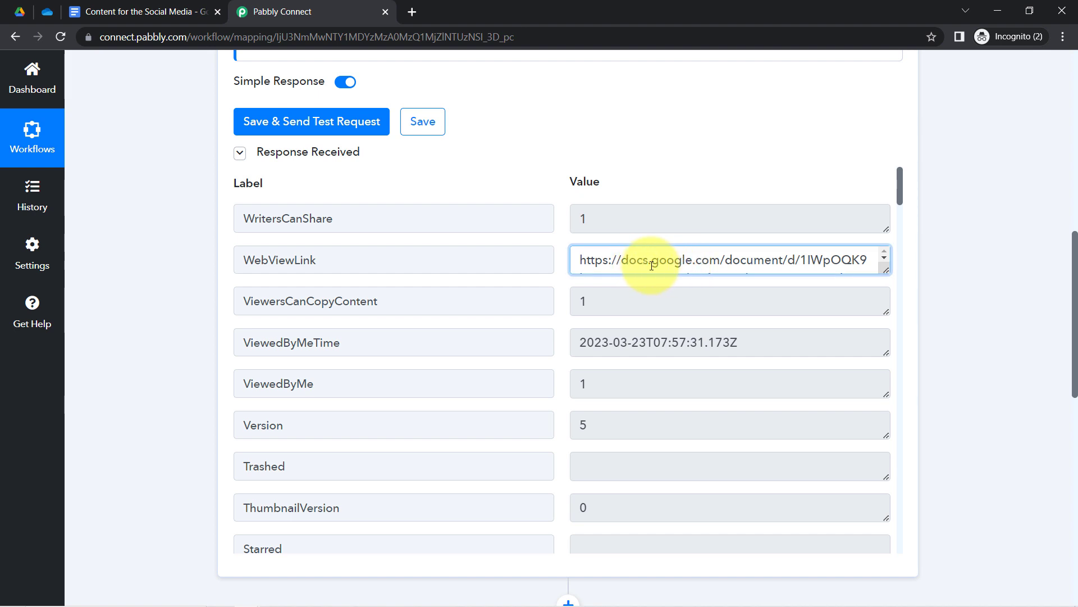
triple_click(652, 266)
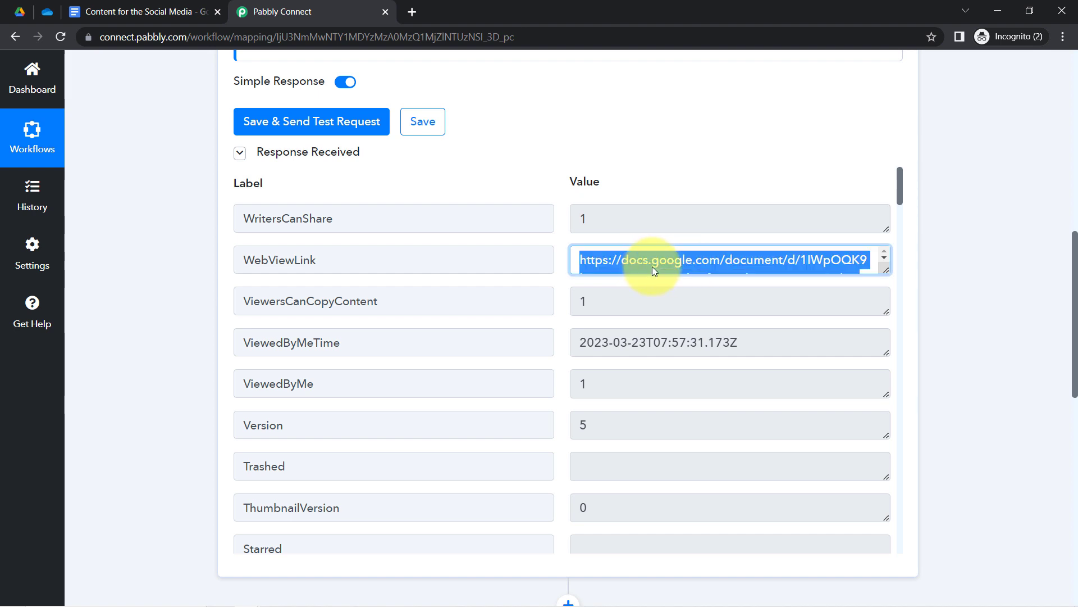
key("ctrl+c")
key("ctrl+t")
key("ctrl+v")
key("Return")
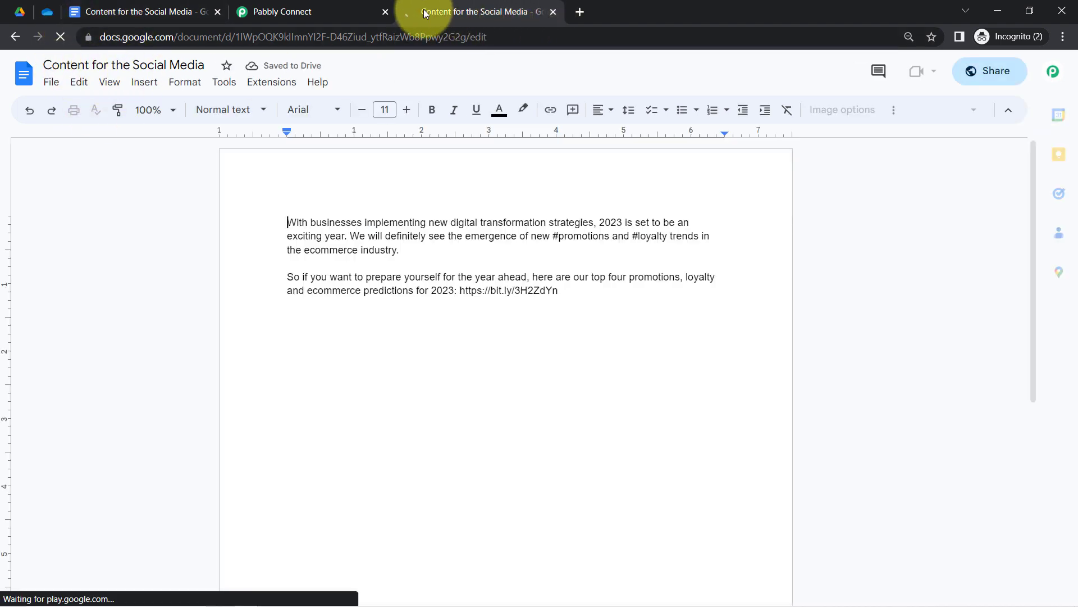
key("ctrl+w")
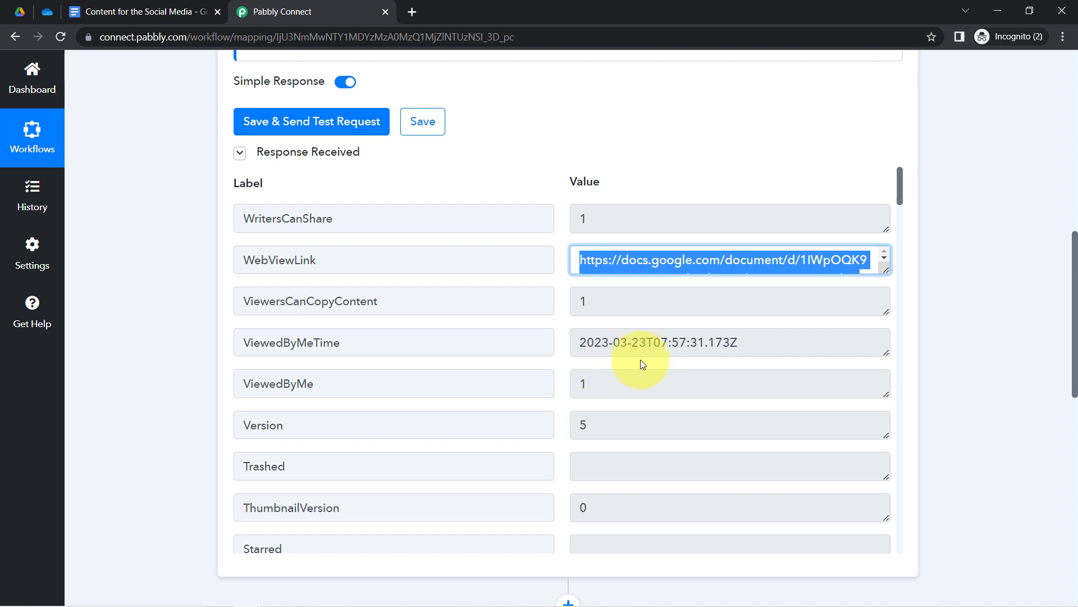
- Examine the rest of the trigger response, including the permission fields and the ExportLinks entries for plain text, HTML and zip
left_click_drag(621, 333, 739, 322)
left_click_drag(899, 191, 898, 231)
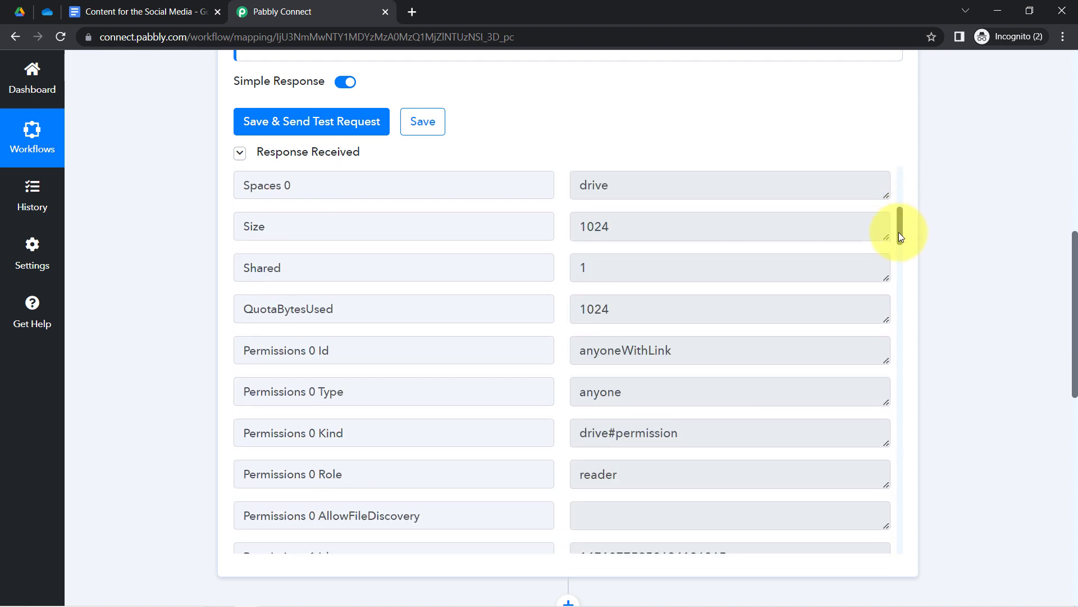
left_click_drag(597, 352, 660, 349)
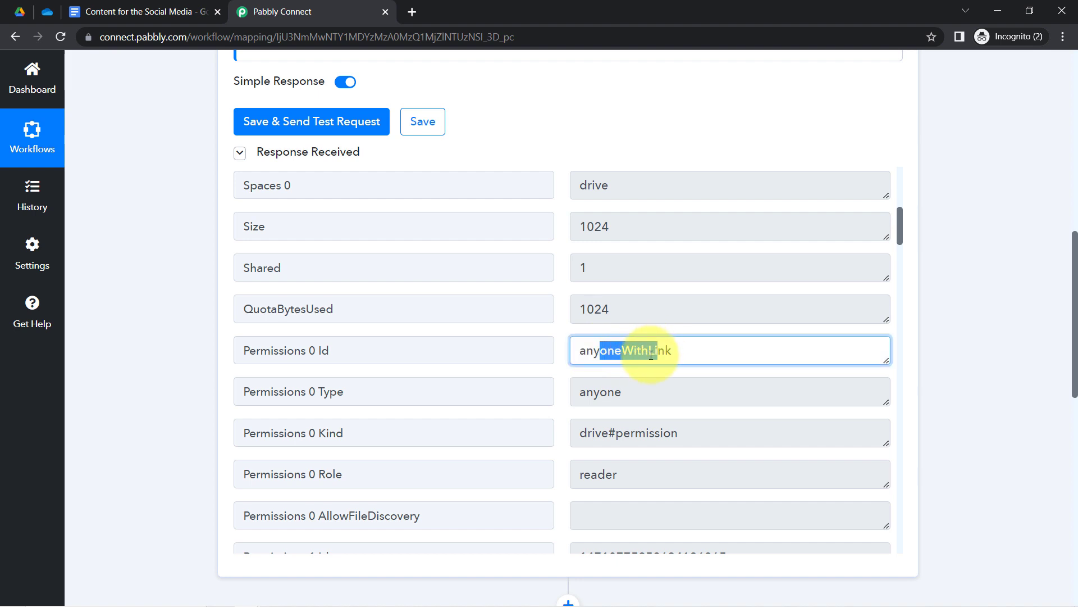
left_click_drag(900, 228, 880, 410)
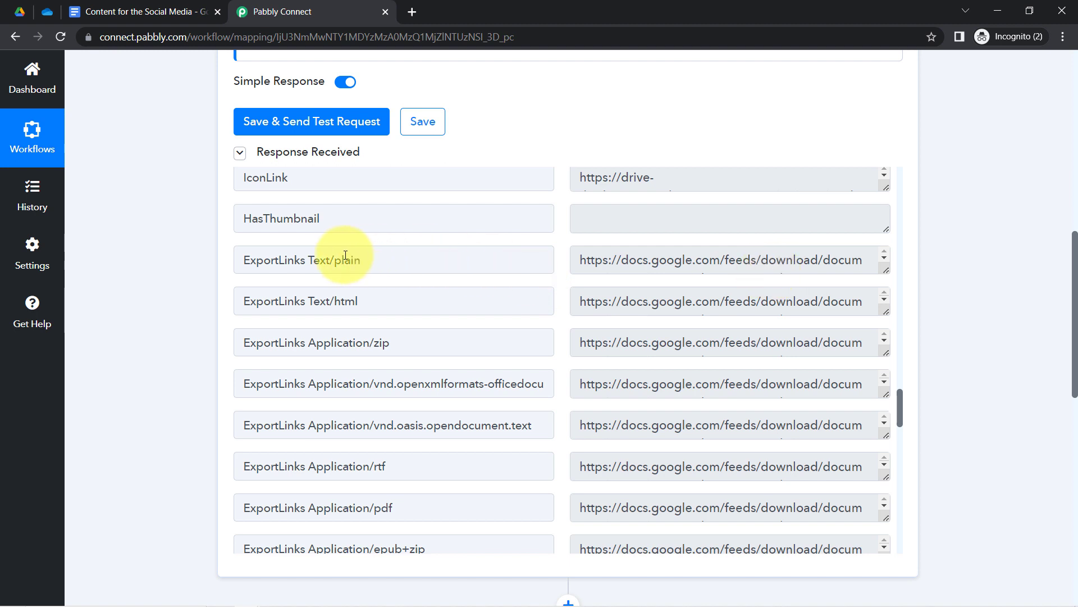
left_click_drag(331, 260, 377, 262)
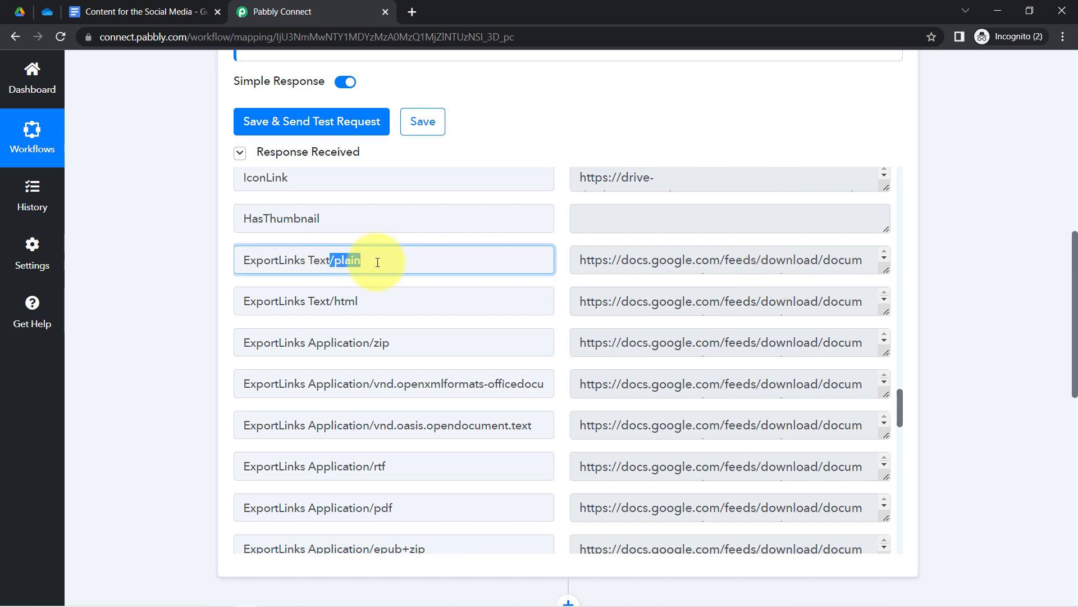
double_click(344, 302)
double_click(381, 344)
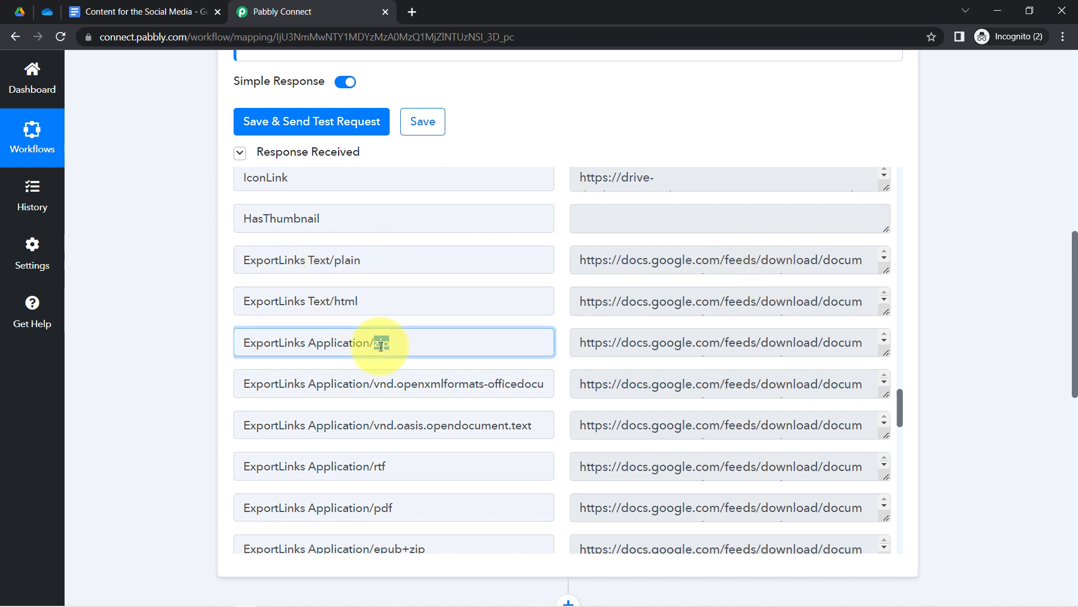
- Examine the remaining ExportLinks entries of the trigger response, including the OpenXML, OpenDocument, PDF and epub+zip formats
left_click_drag(360, 388, 474, 383)
left_click_drag(396, 427, 454, 427)
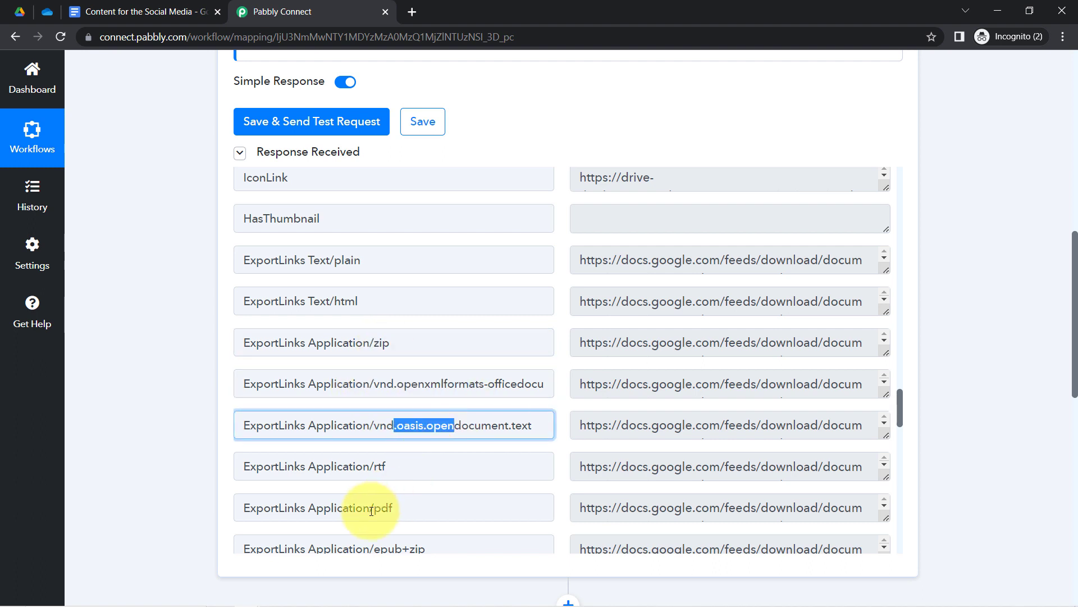
left_click_drag(371, 511, 429, 512)
left_click_drag(397, 545, 443, 548)
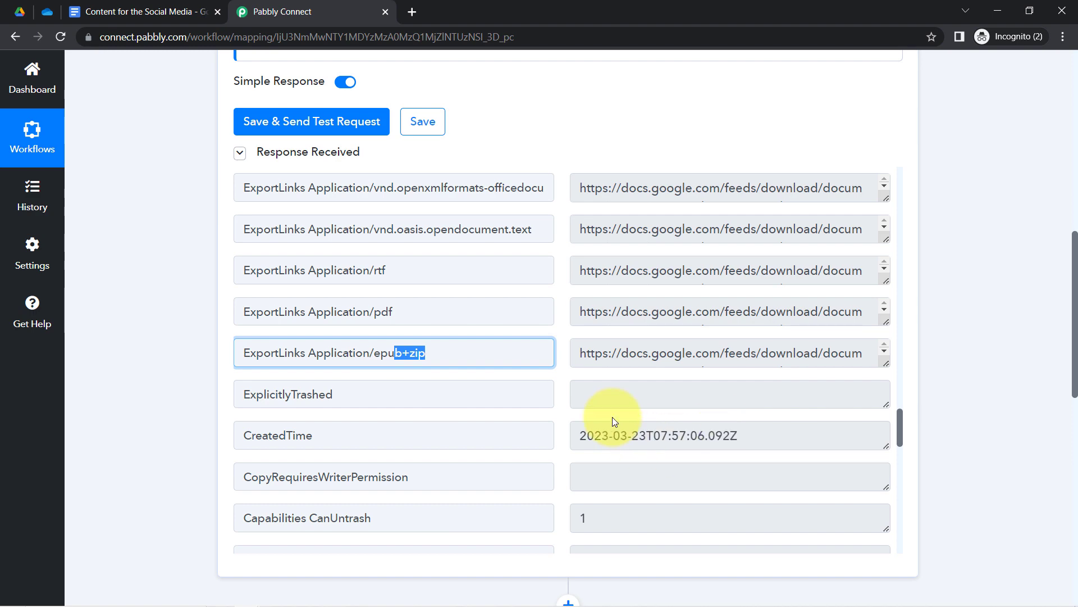
- Check the All Latest Files & Designs folder in Google Drive and close the Content for the Social Media document
left_click(19, 17)
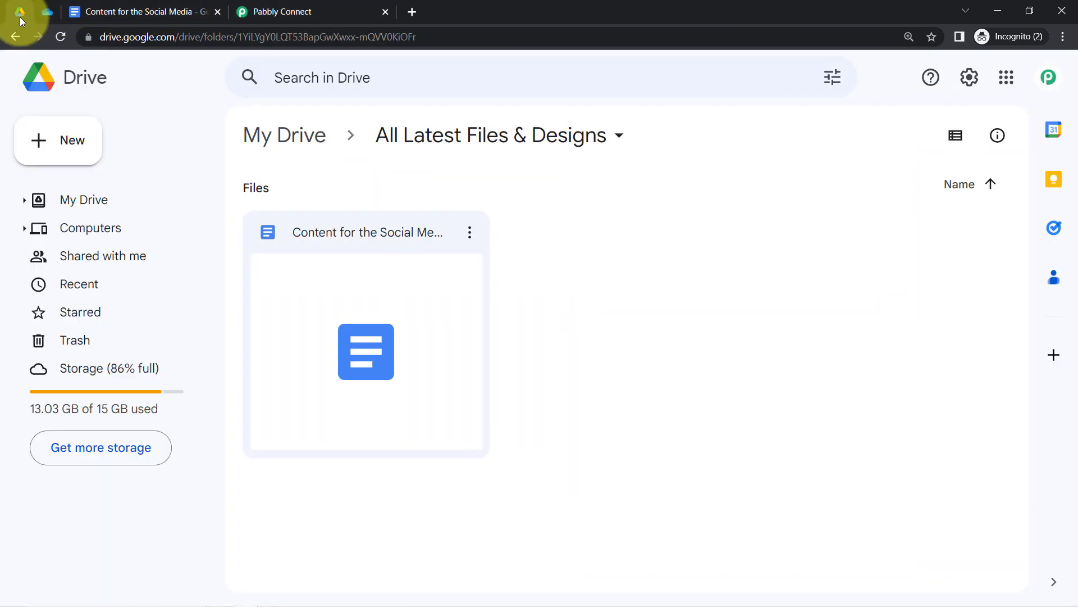
left_click(282, 12)
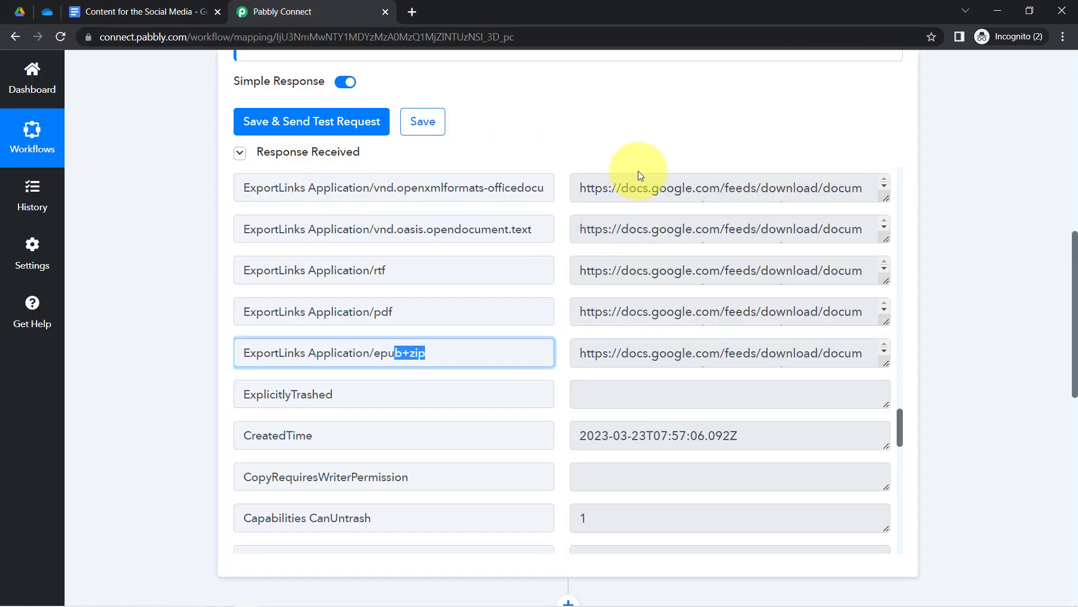
left_click(147, 11)
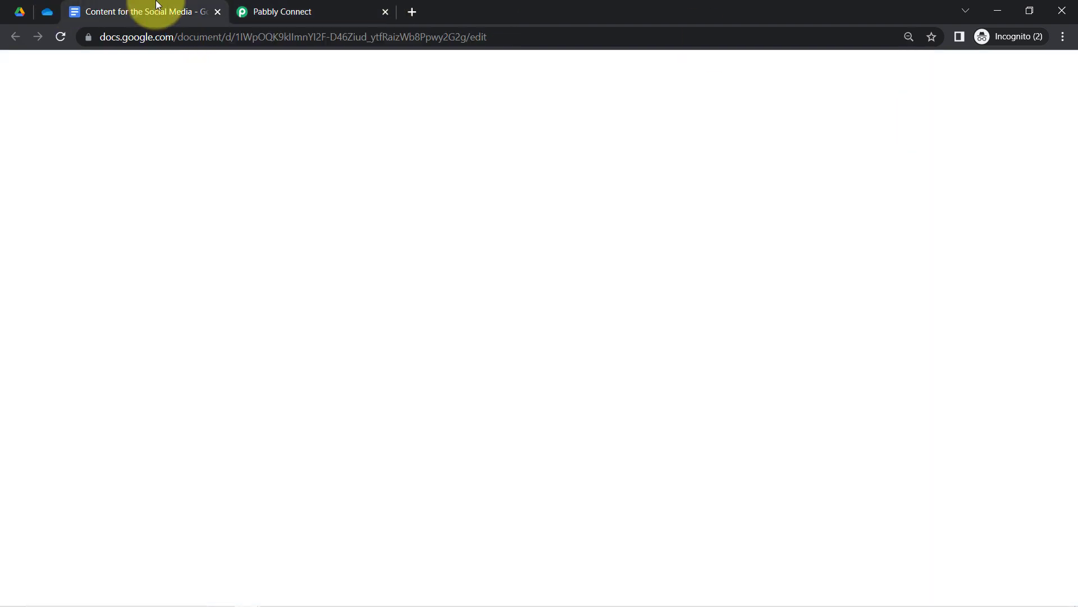
left_click(217, 11)
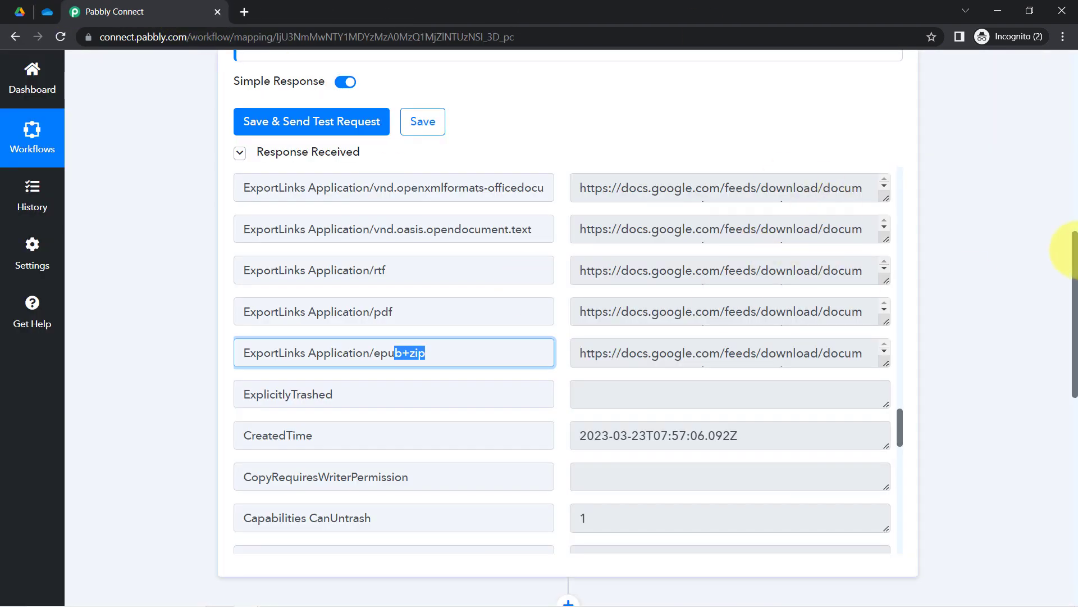
- Set the Microsoft OneDrive action's event to Upload File
left_click_drag(1075, 262, 1032, 432)
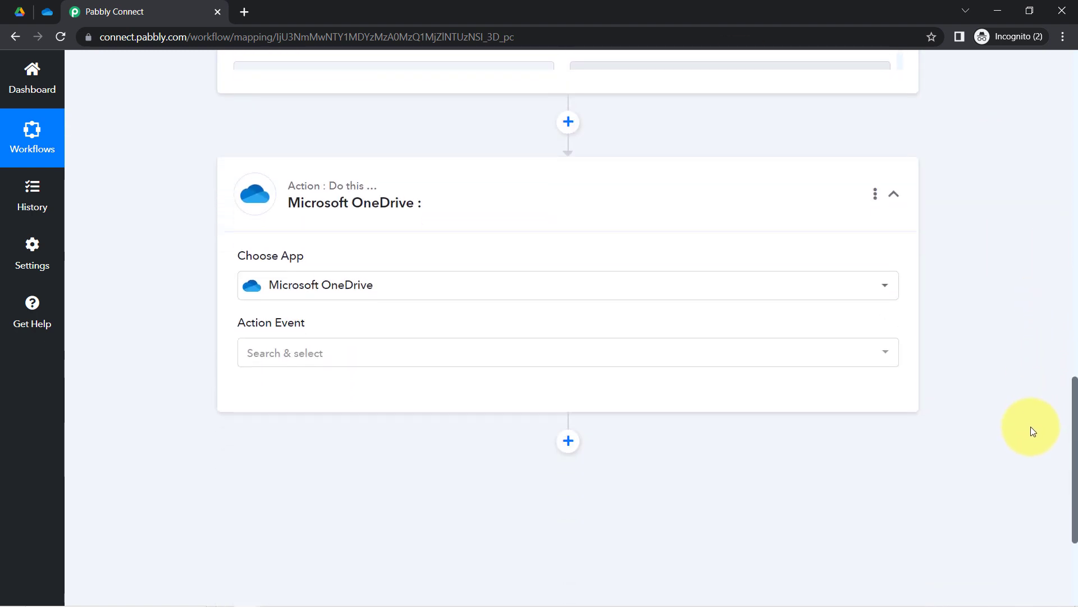
left_click(298, 338)
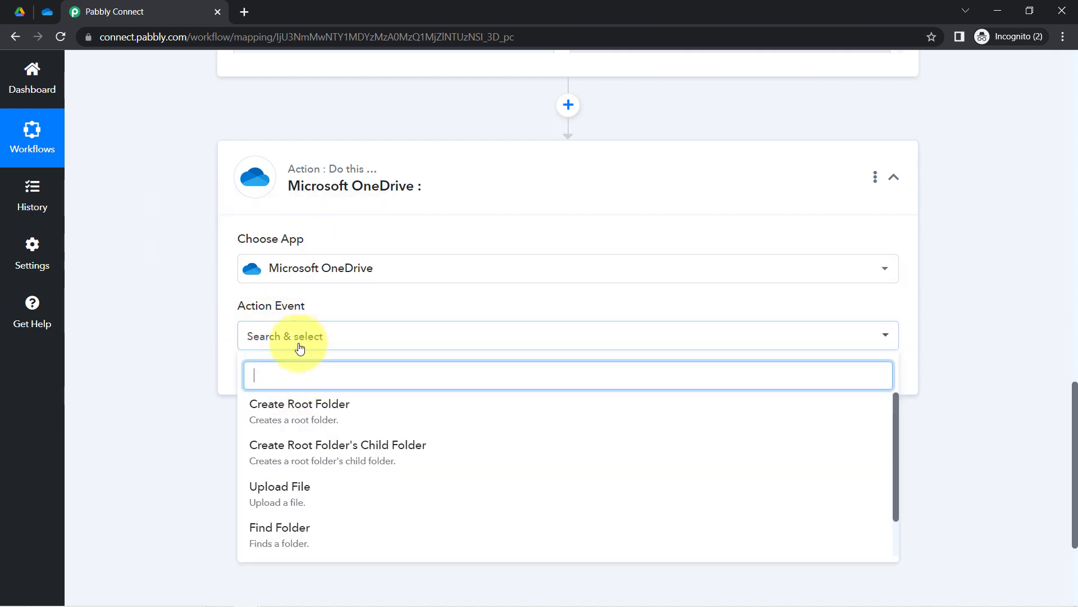
left_click(273, 494)
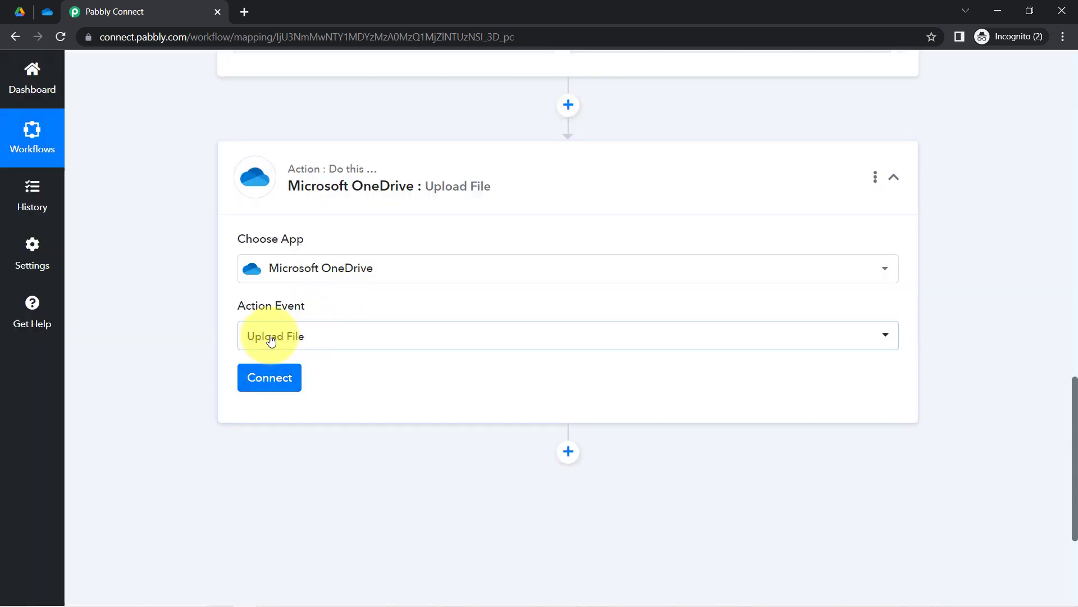
left_click(272, 339)
left_click_drag(895, 444, 792, 522)
left_click(125, 365)
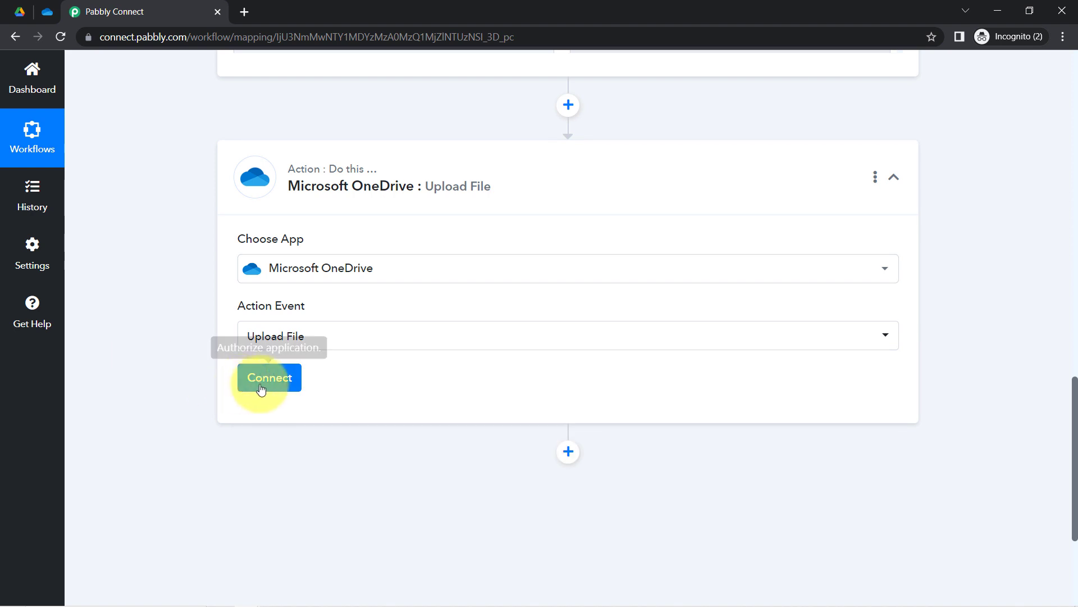
- Add a new Microsoft OneDrive connection to the action and sign in with the Microsoft account's e-mail
left_click(262, 387)
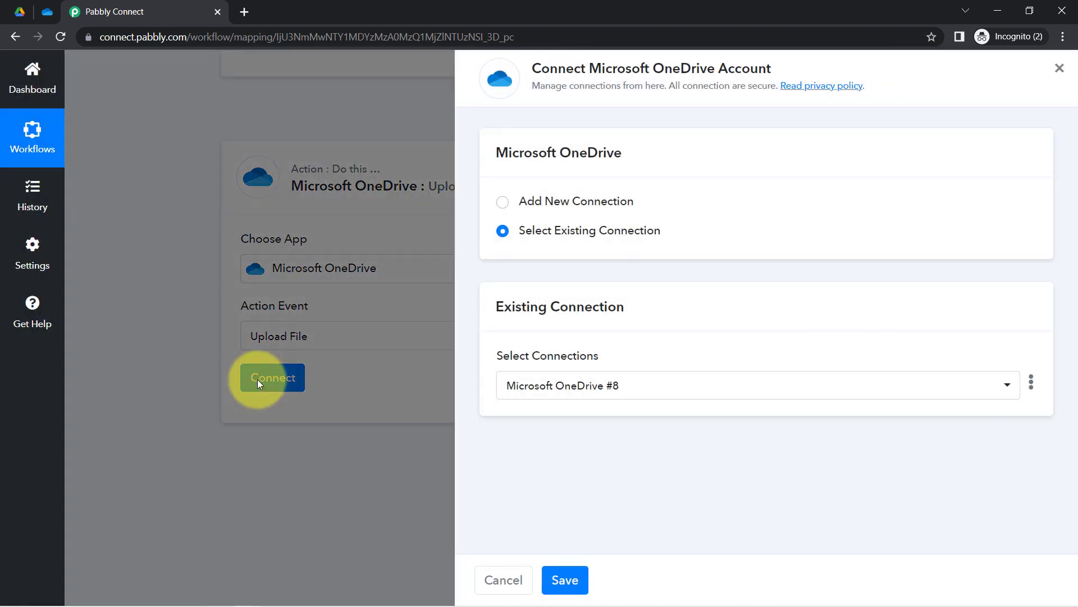
left_click(534, 212)
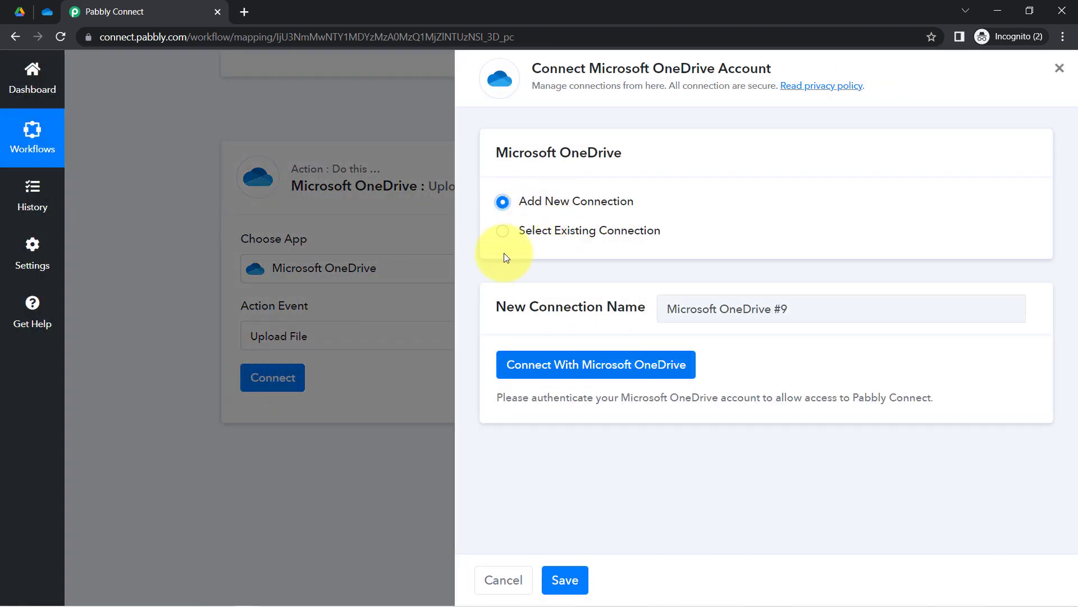
left_click_drag(606, 70, 741, 70)
left_click(541, 378)
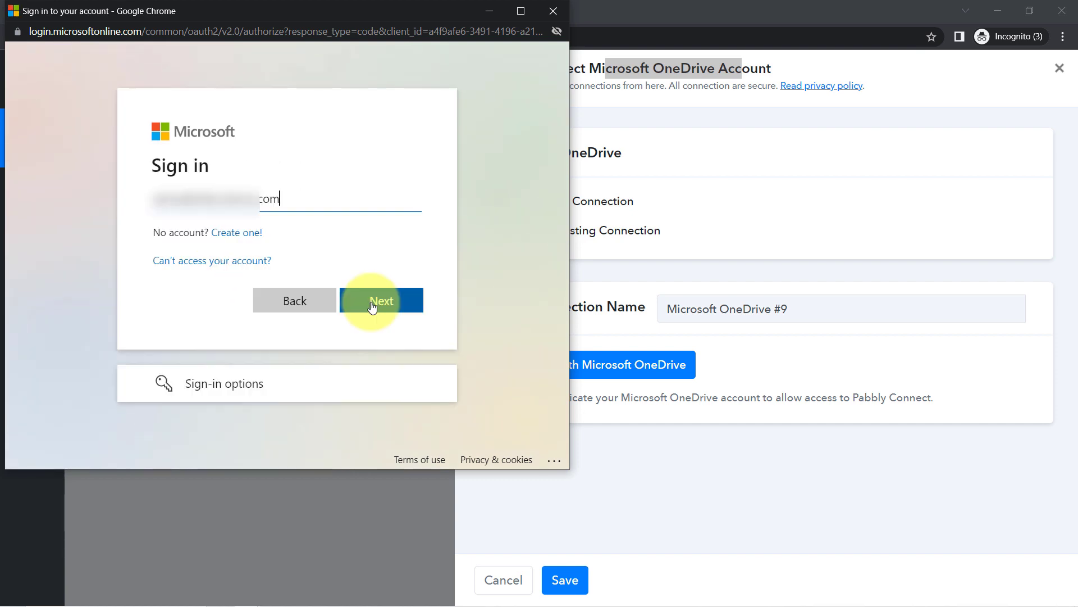
left_click(372, 306)
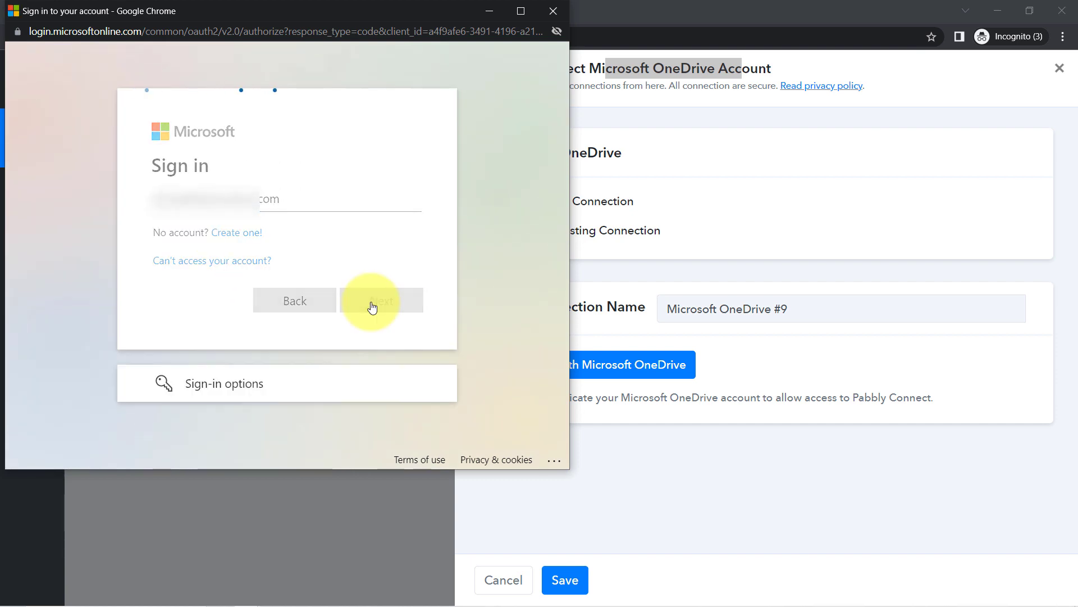
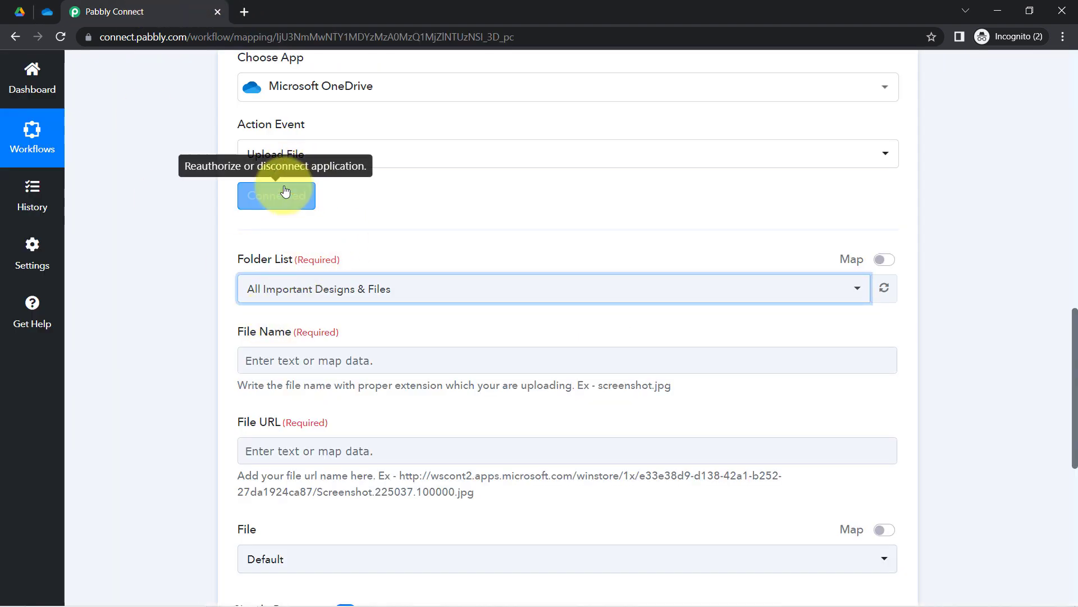
- Review the Upload File fields and check the contents of the All Important Designs & Files folder in OneDrive
left_click(211, 277)
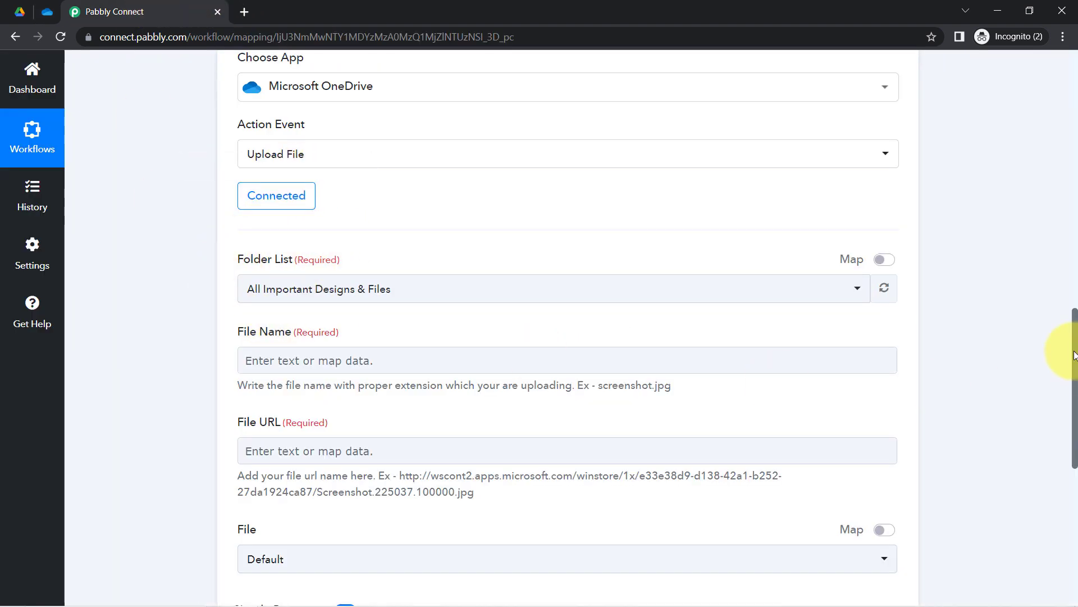
left_click_drag(1074, 354, 1076, 375)
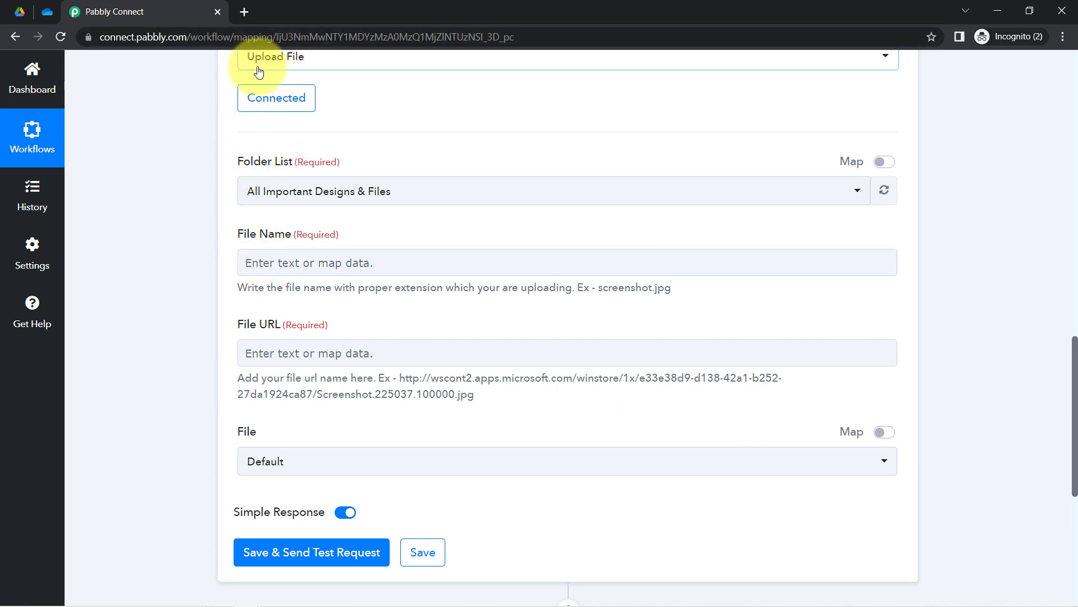
left_click_drag(245, 162, 318, 172)
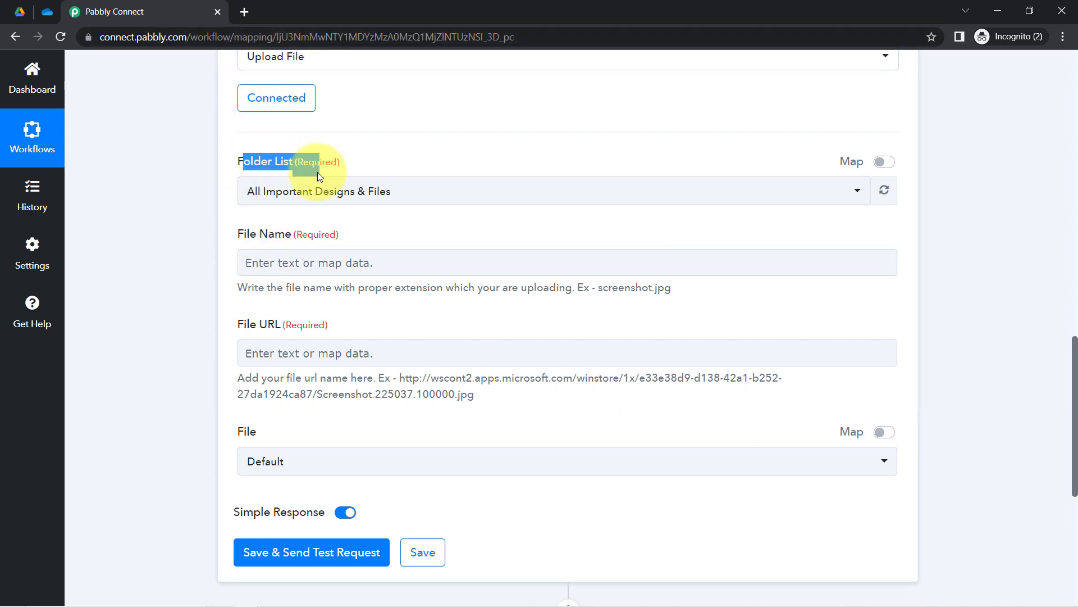
left_click(38, 16)
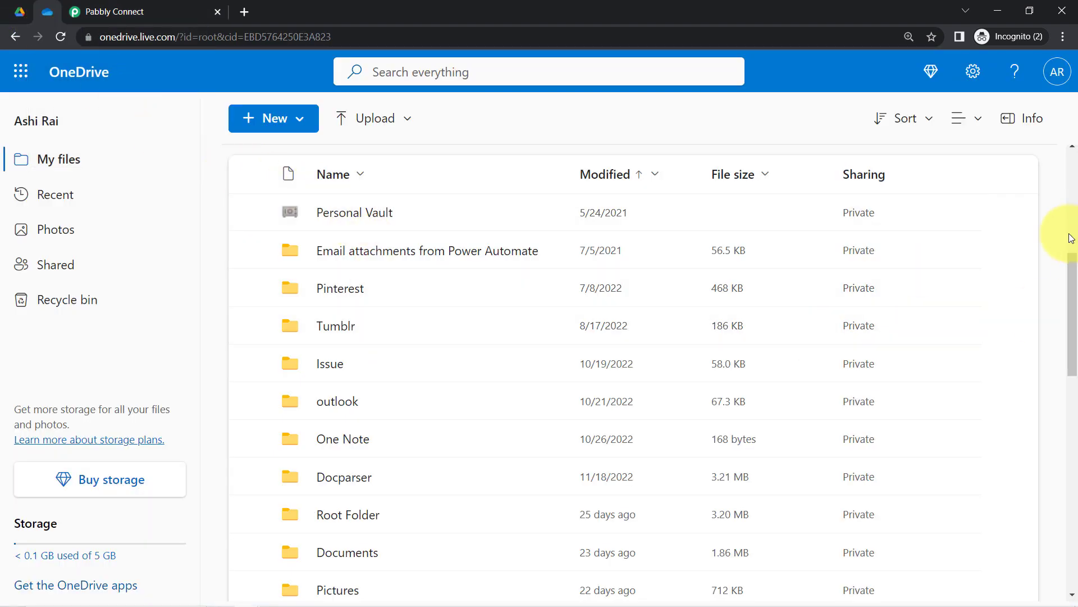
left_click_drag(1074, 277, 1067, 386)
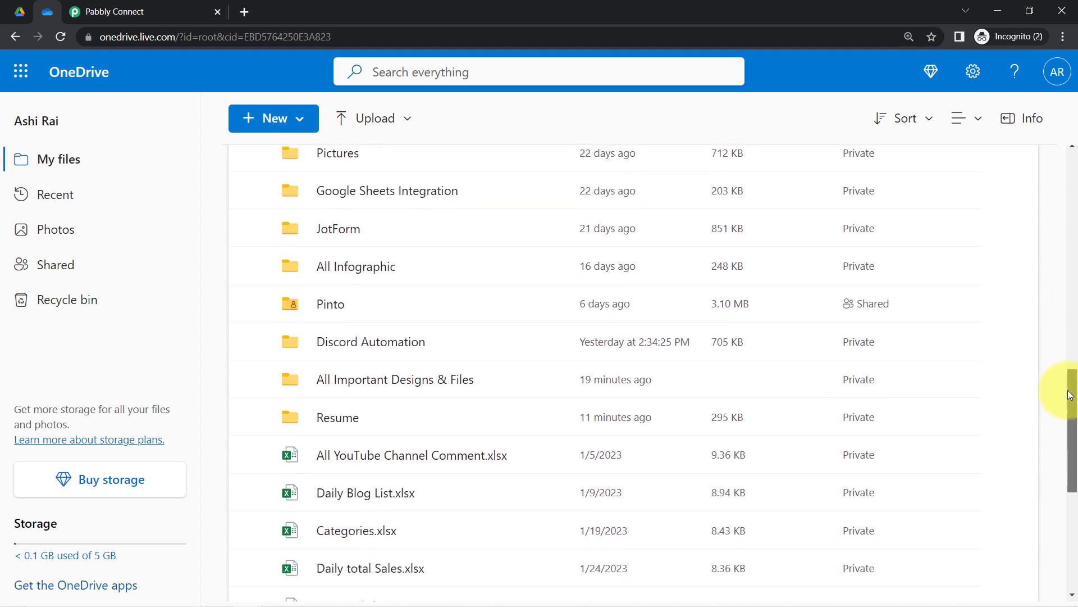
double_click(341, 391)
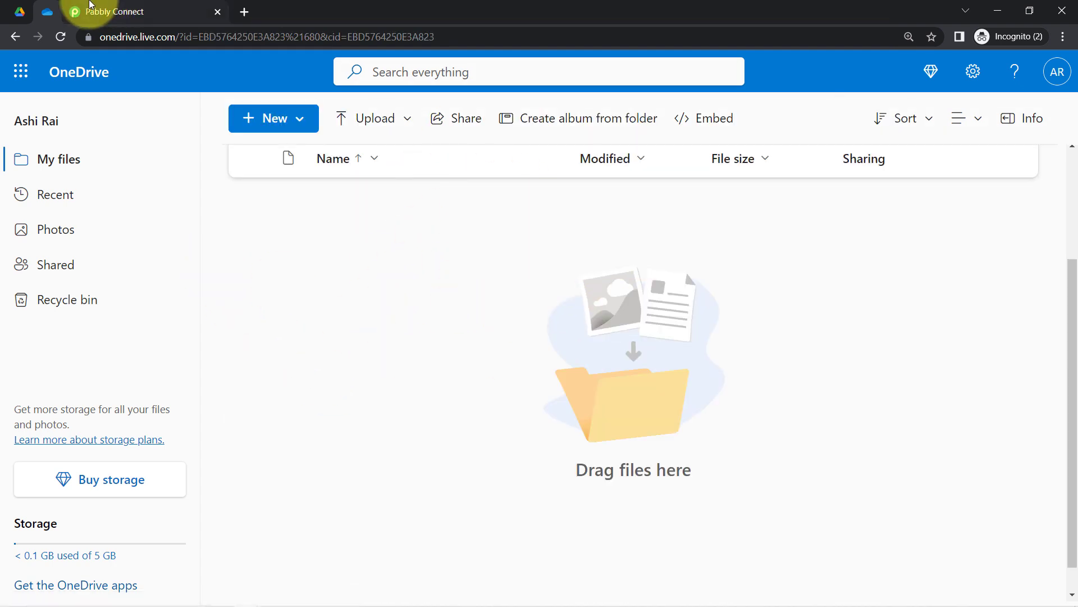
left_click(104, 11)
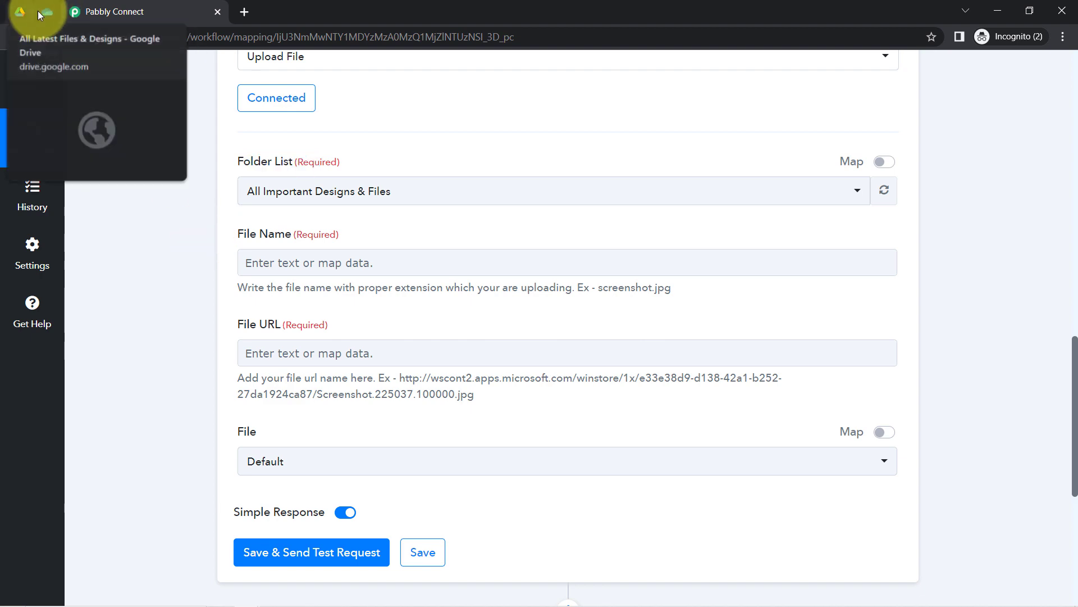
left_click(44, 11)
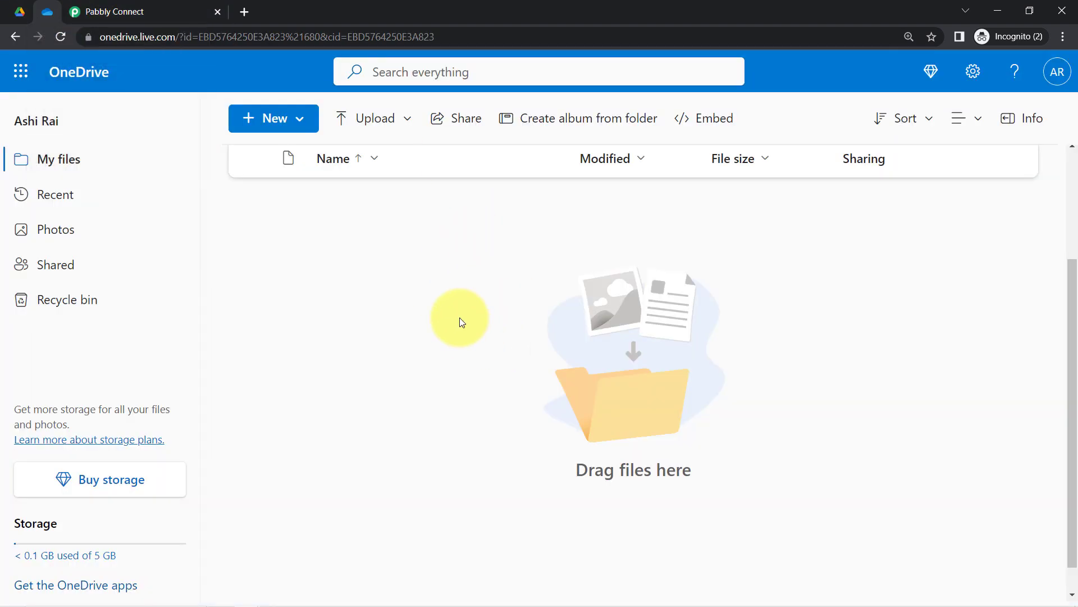
left_click(109, 11)
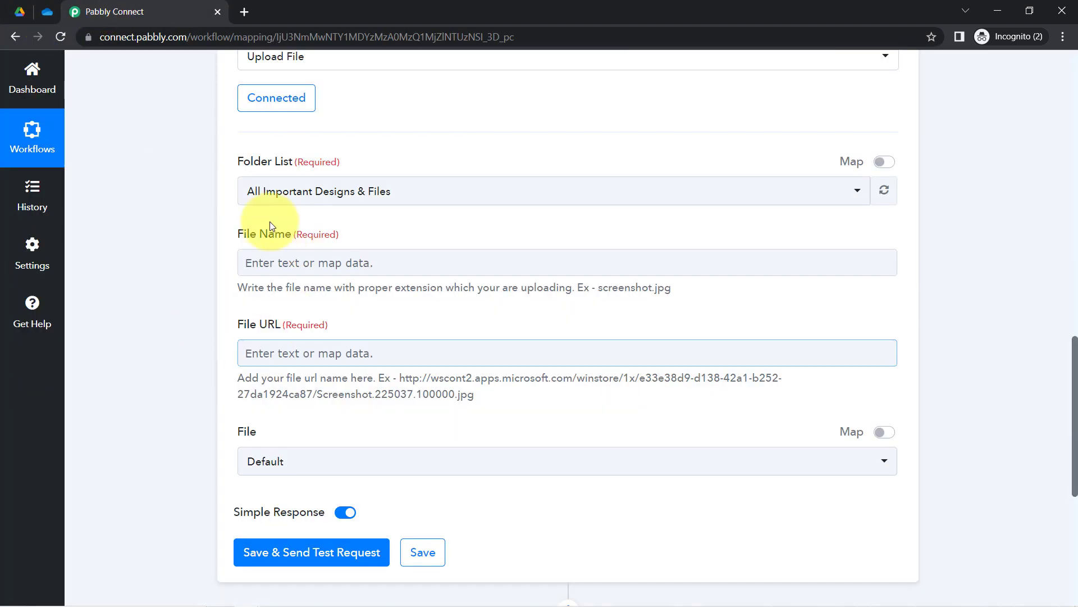
- Expand the Google Drive trigger's received response to look up the value needed for the upload's File Name
left_click_drag(248, 233, 275, 234)
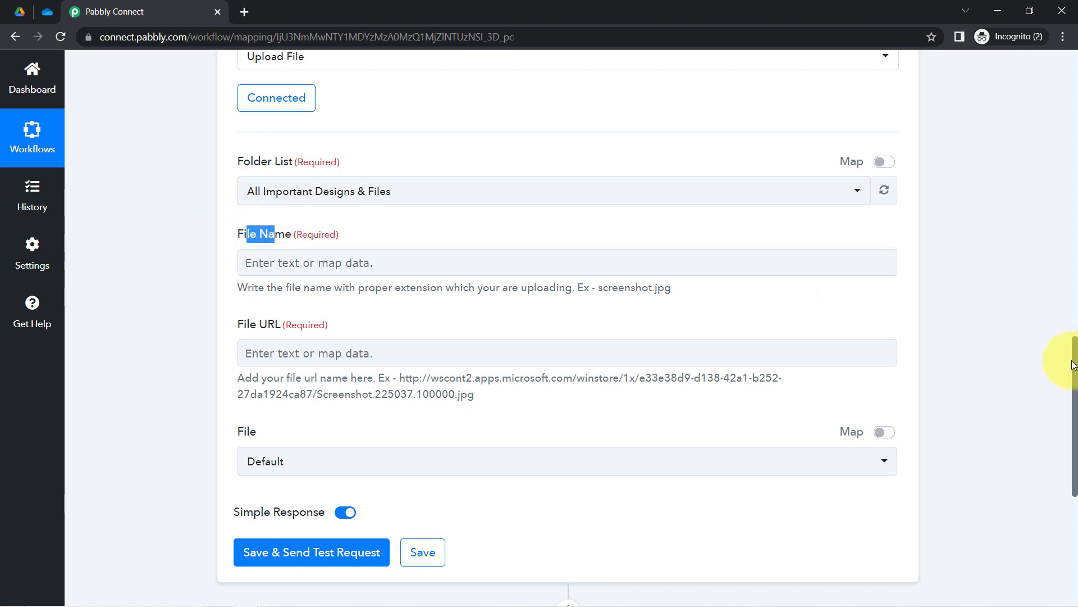
scroll(1059, 381, "down", 2)
scroll(1059, 308, "up", 10)
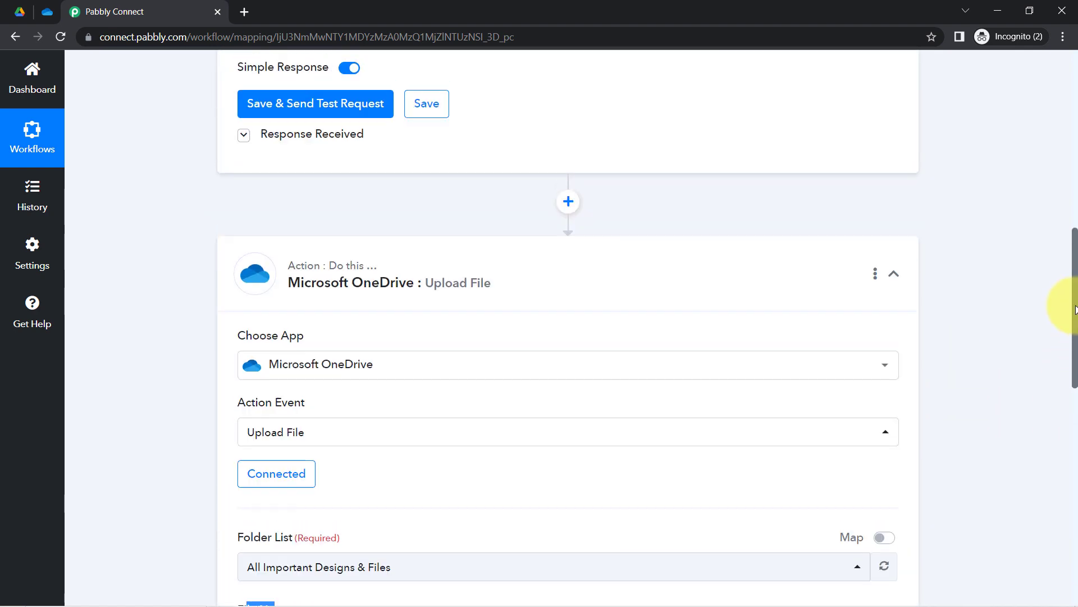
scroll(1061, 280, "down", 2)
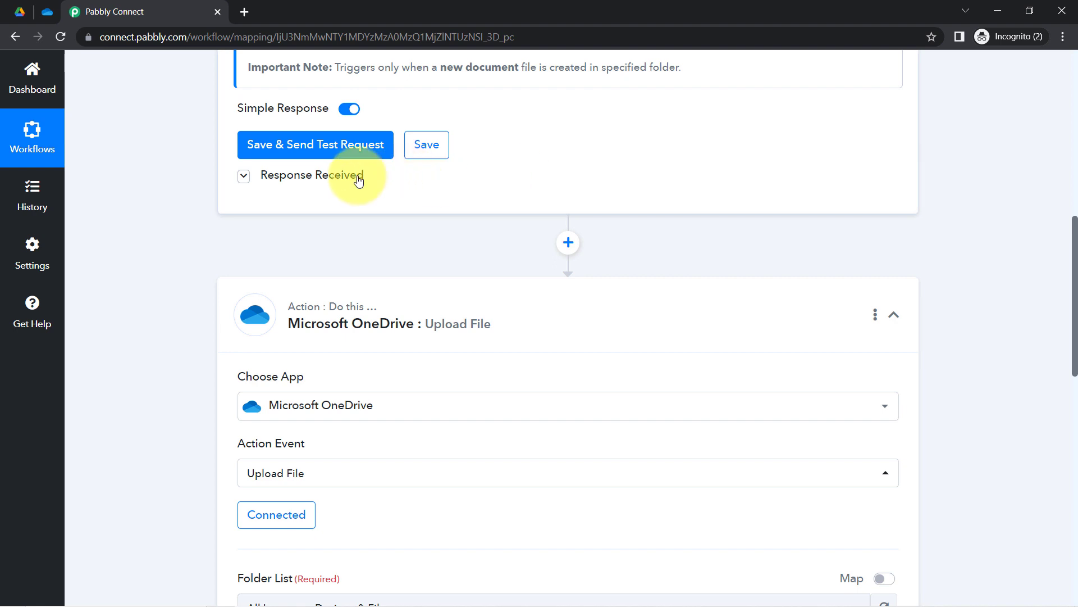
left_click(366, 175)
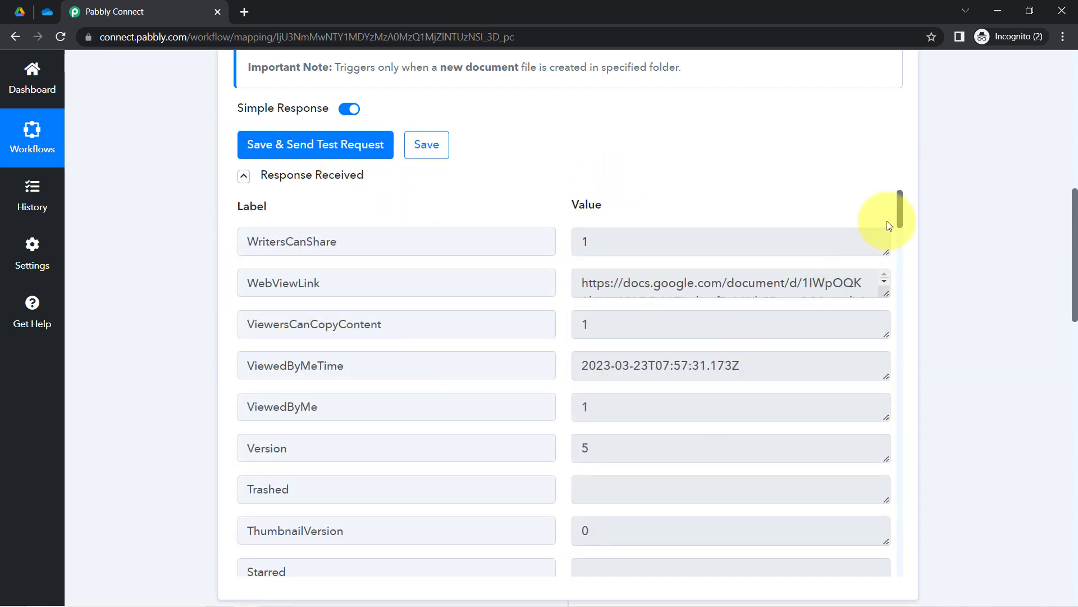
left_click_drag(898, 220, 899, 223)
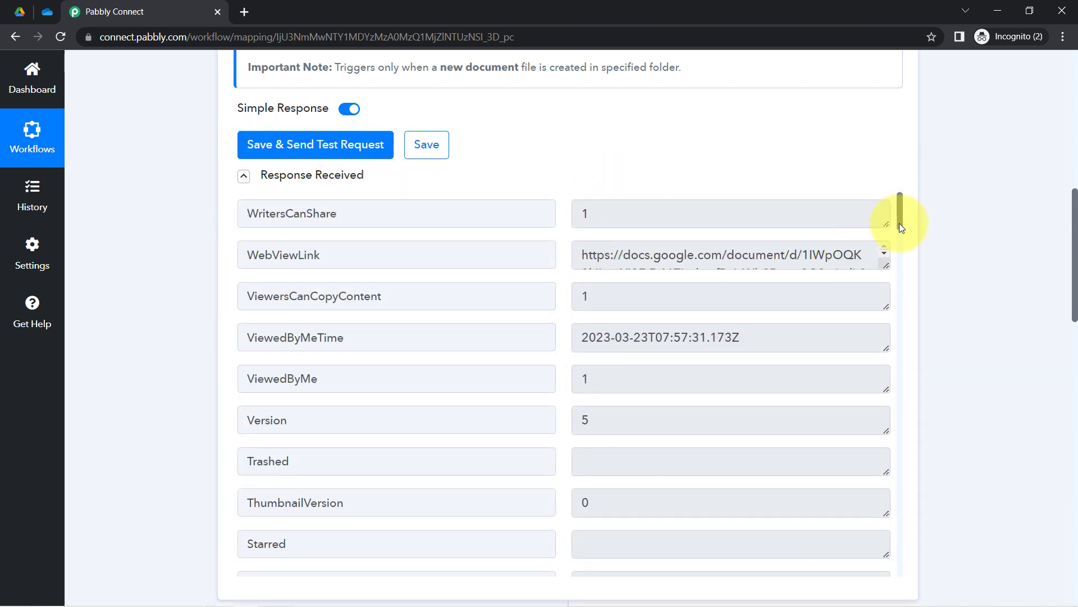
- Search the page for "name", select the value of the response's Name entry, and return to the upload action's File Name field
key("ctrl+f")
type("name")
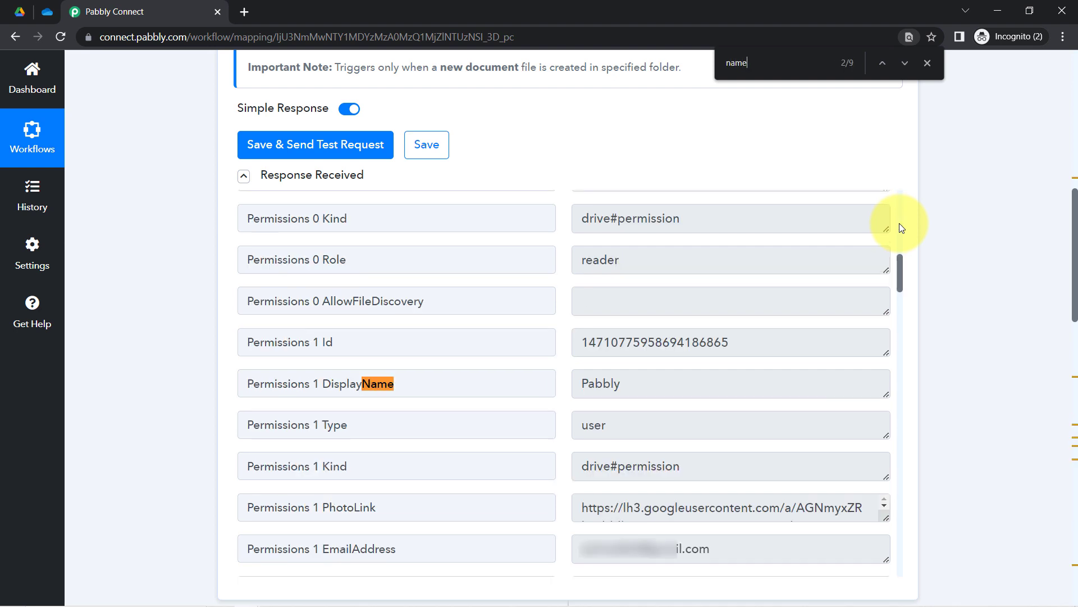
key("Return")
key("Return")
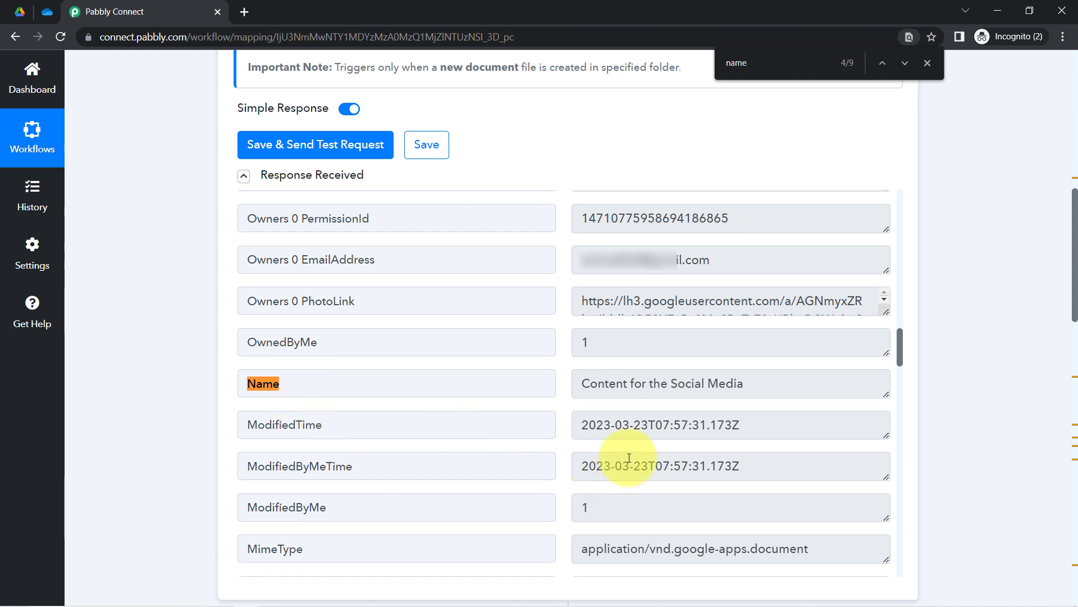
left_click_drag(605, 384, 726, 383)
triple_click(725, 383)
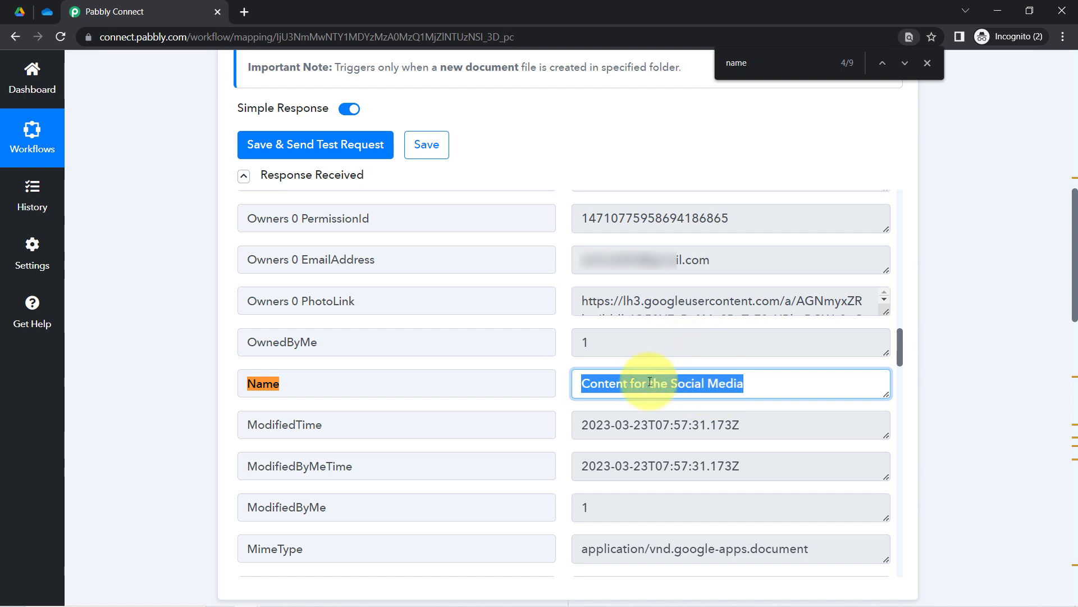
left_click_drag(1074, 229, 1062, 277)
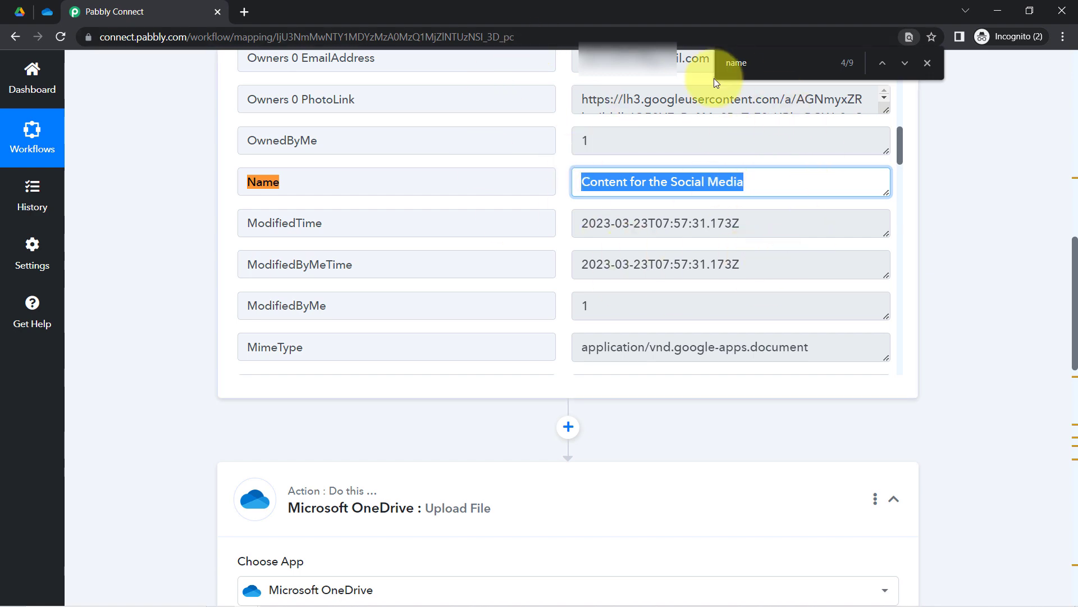
left_click(928, 63)
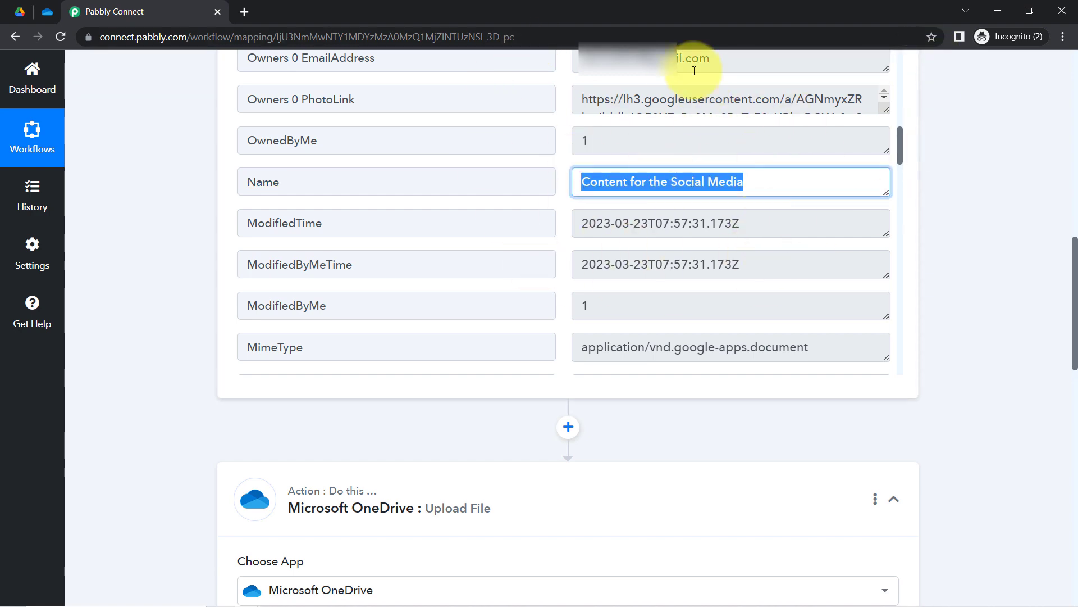
left_click_drag(1076, 261, 1075, 400)
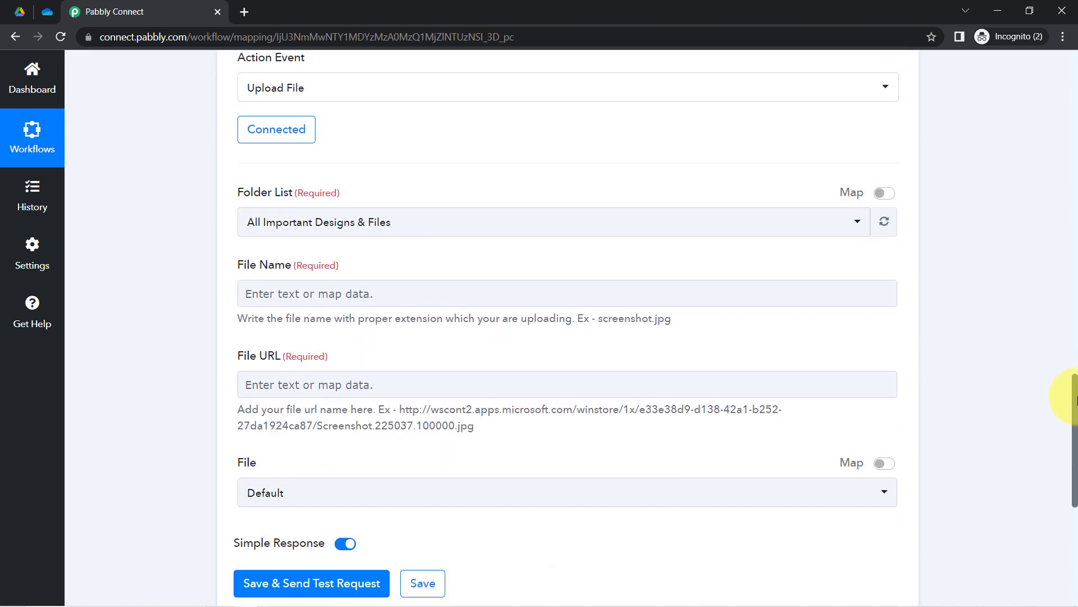
- Map the upload's File Name to the Name value from the Google Docs trigger, found by searching for "name"
left_click(264, 294)
left_click(272, 357)
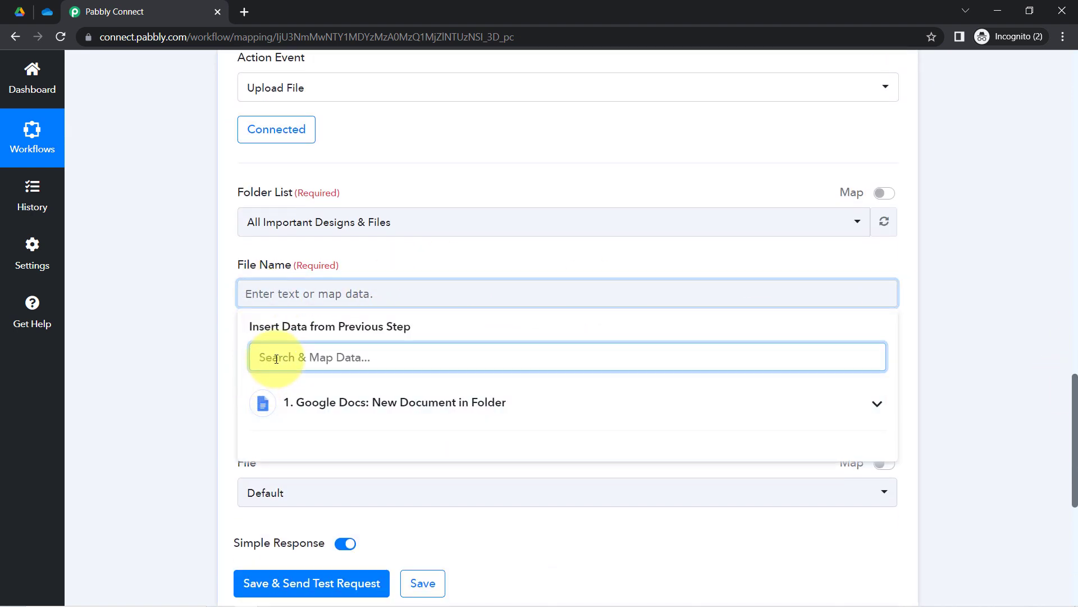
type("name")
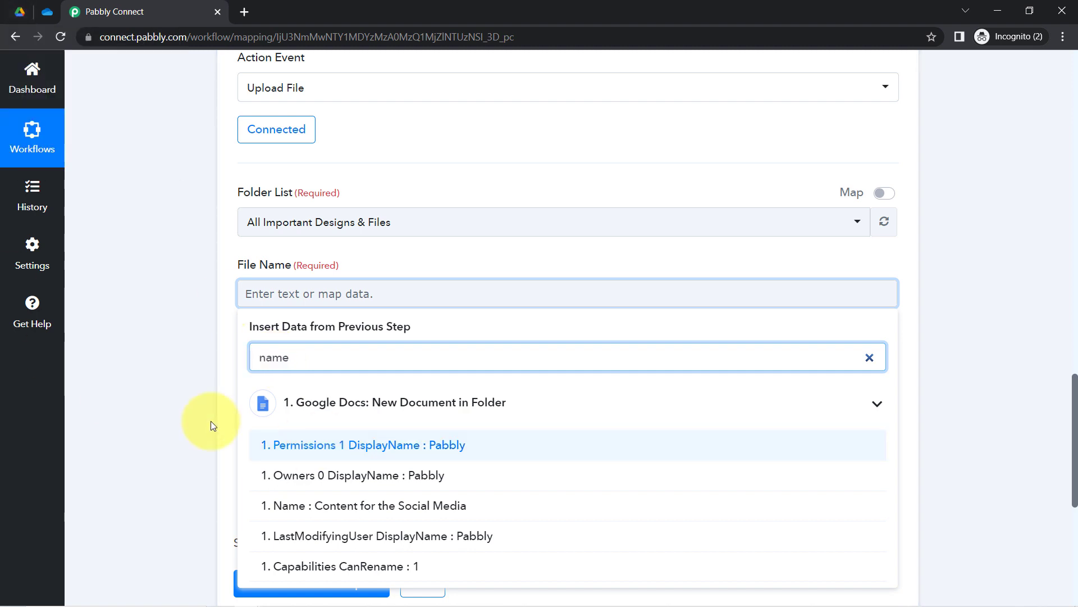
left_click(330, 507)
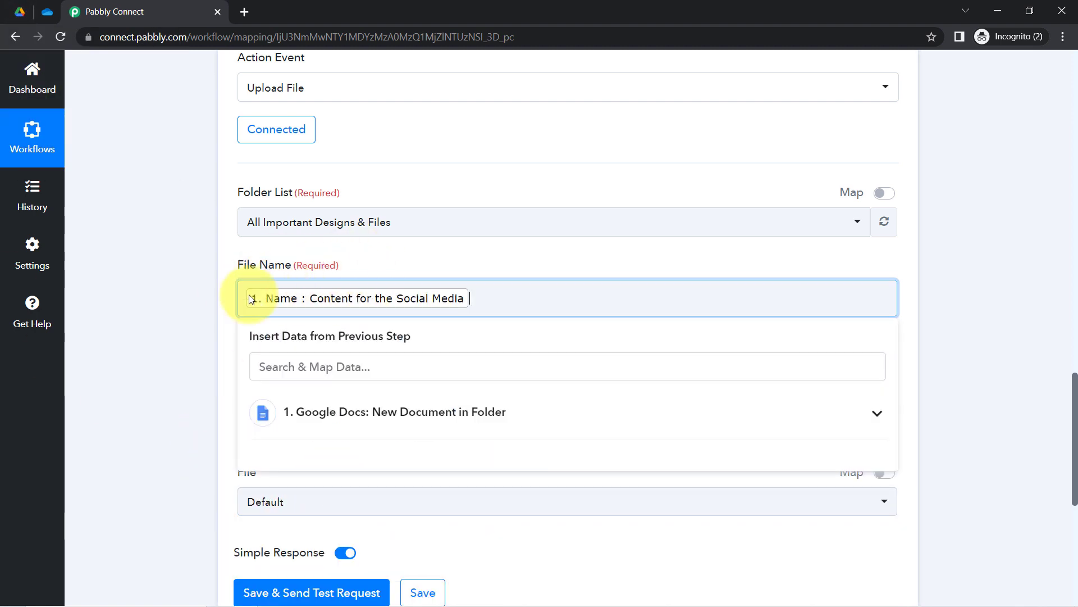
left_click(205, 332)
- Map the File URL to the Google Docs trigger's docx export link, found by searching the previous step's data for "docx"
left_click_drag(234, 370, 279, 373)
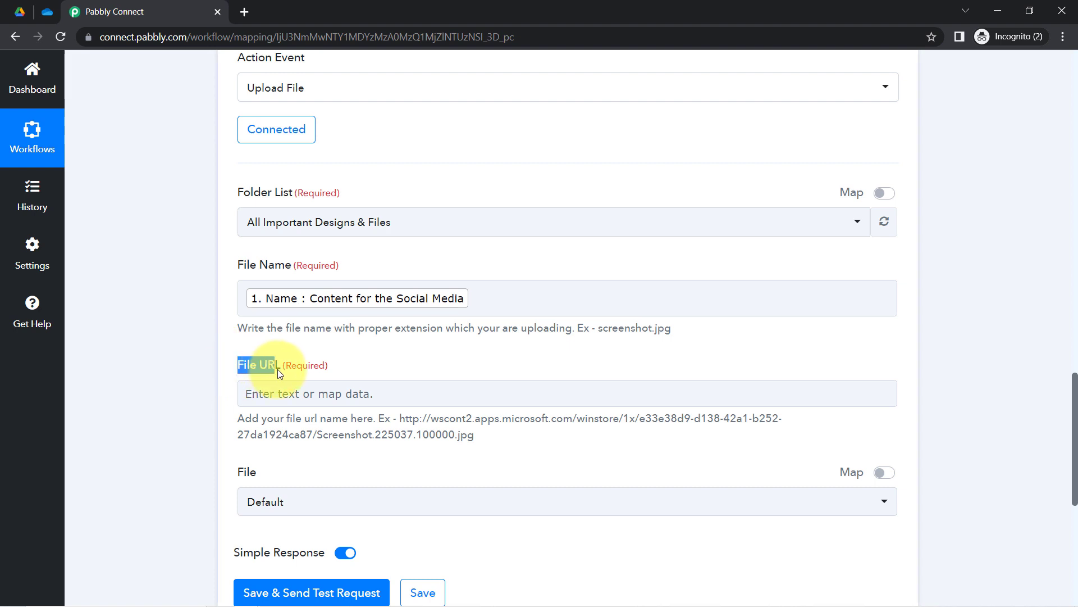
scroll(1073, 449, "down", 3)
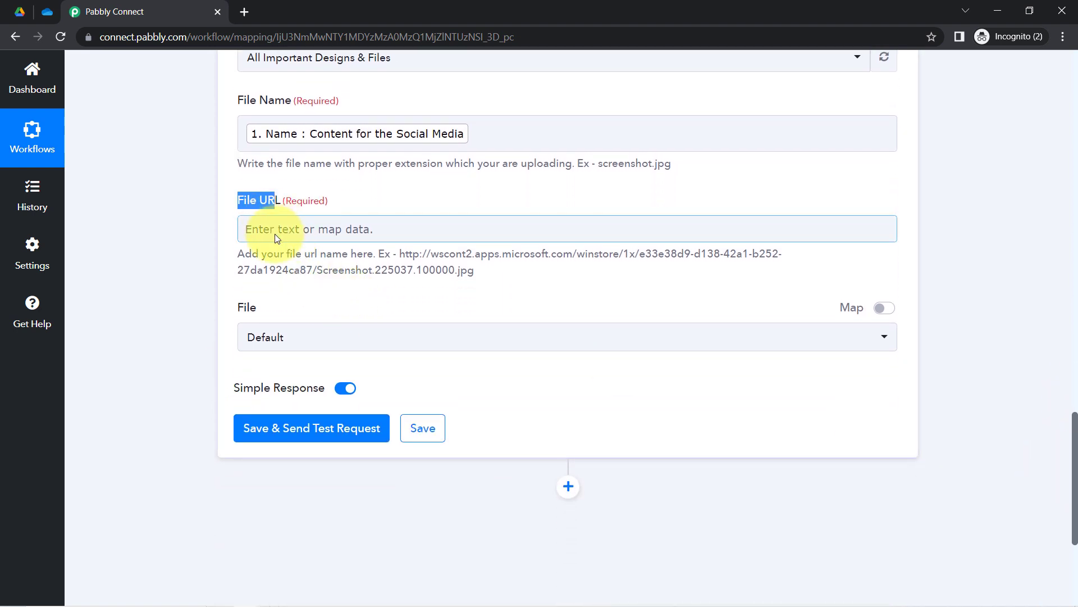
left_click(306, 228)
left_click(272, 293)
type("do")
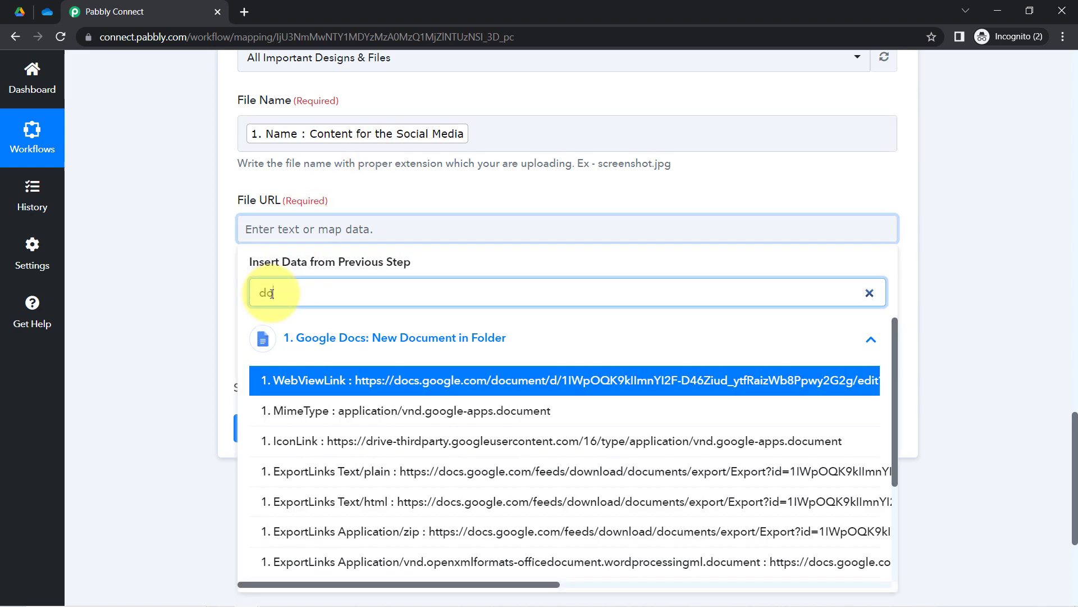
type("cx")
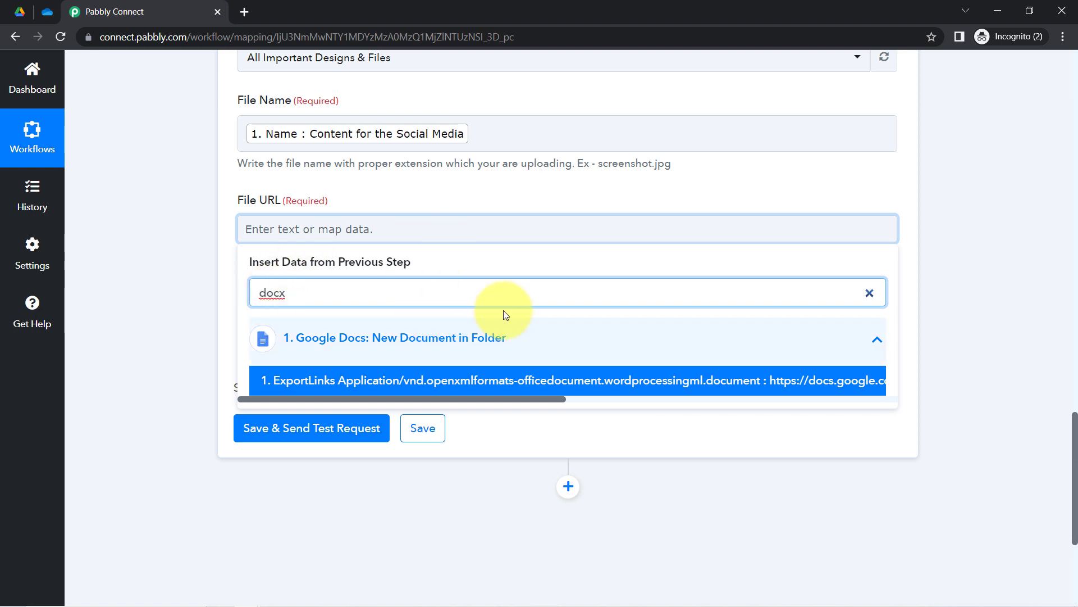
left_click(727, 386)
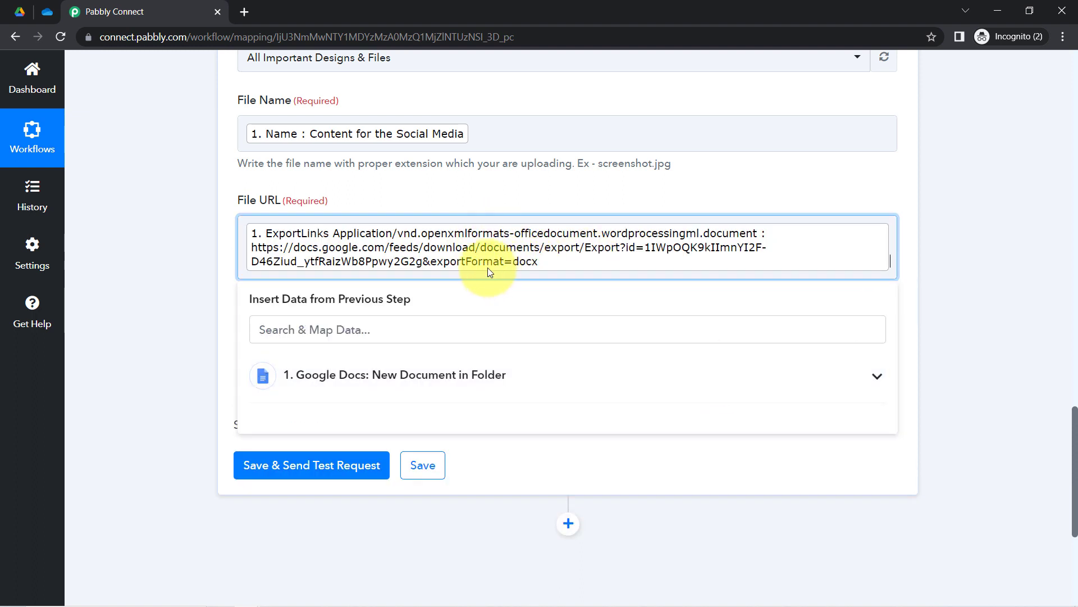
left_click(148, 281)
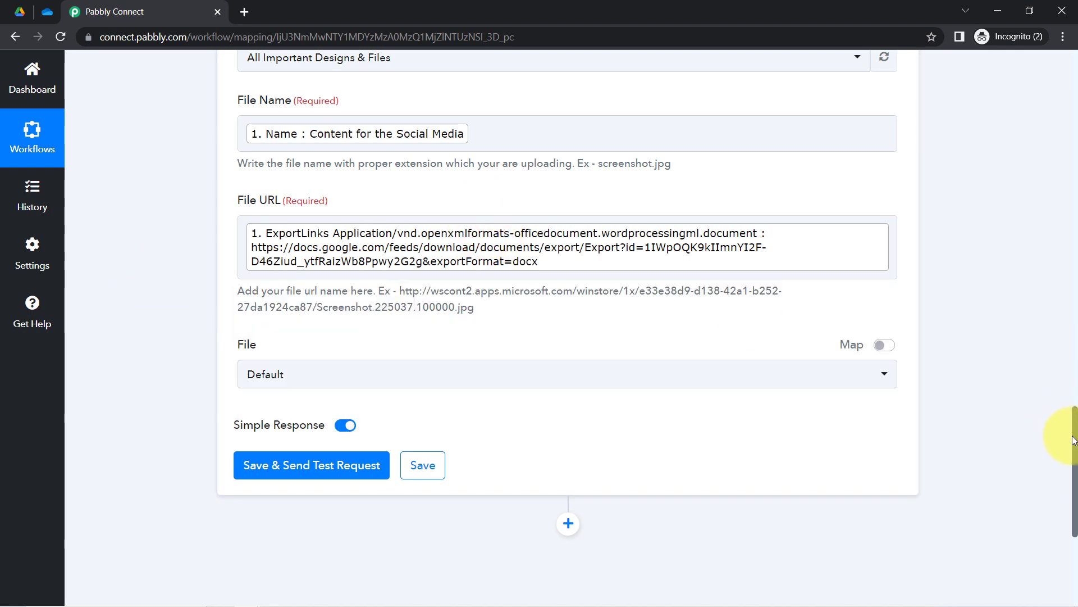
- Examine the export link formats in the trigger's received response and check the options offered for the upload's File field
left_click_drag(1076, 439, 1054, 238)
left_click_drag(901, 264, 911, 349)
left_click_drag(345, 240, 380, 240)
left_click_drag(345, 281, 371, 282)
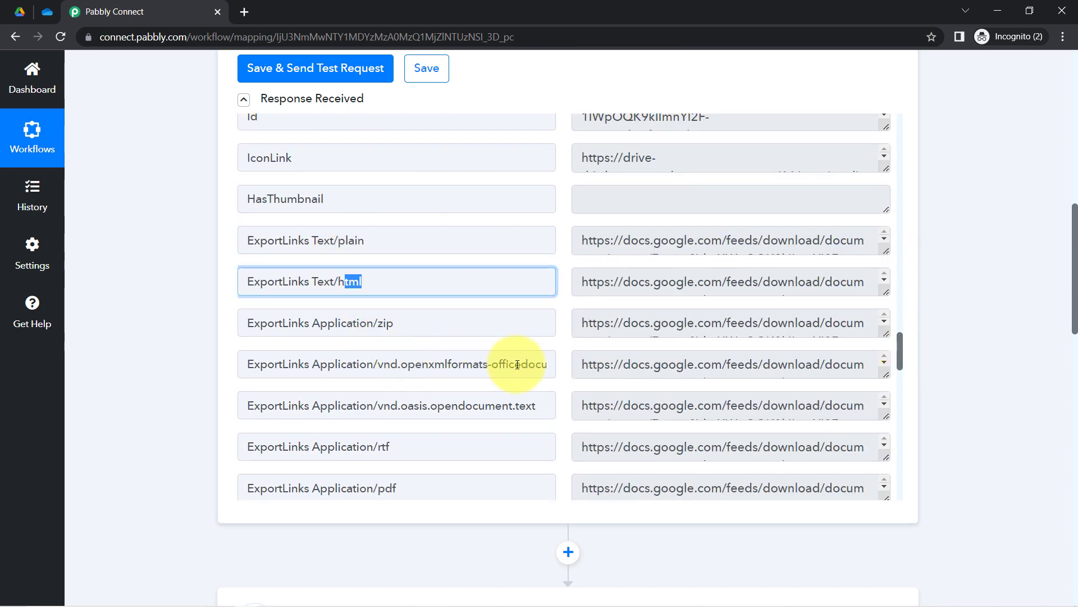
left_click_drag(1060, 284, 1049, 492)
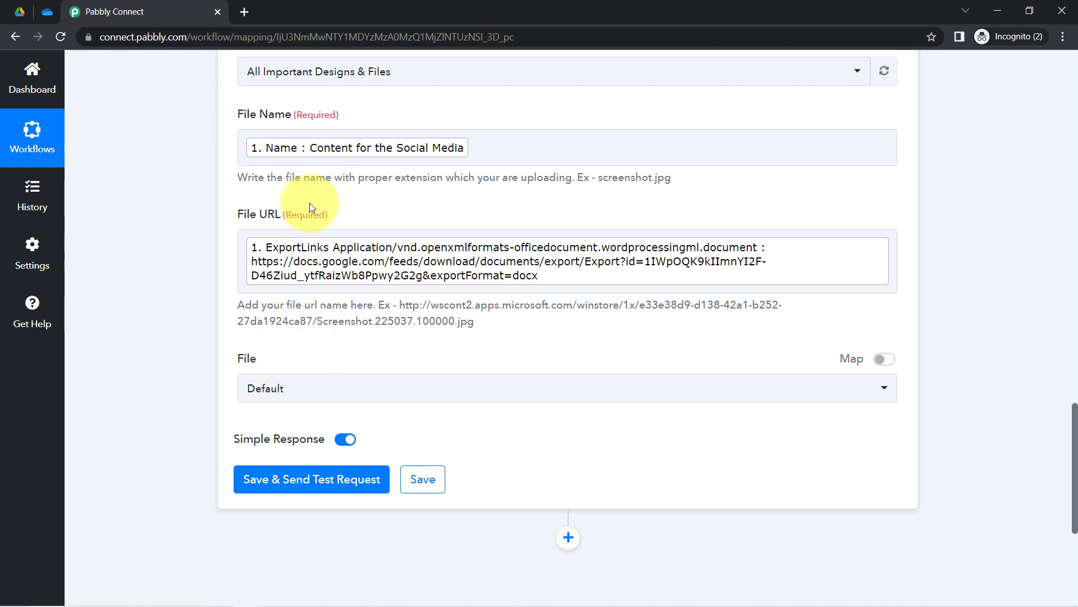
left_click(282, 384)
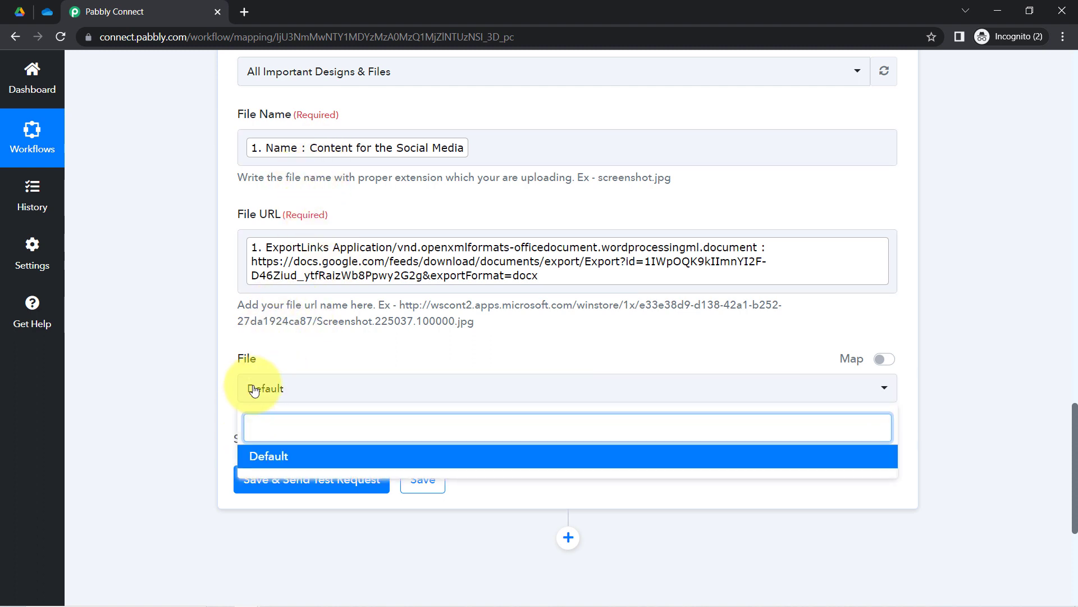
left_click(214, 396)
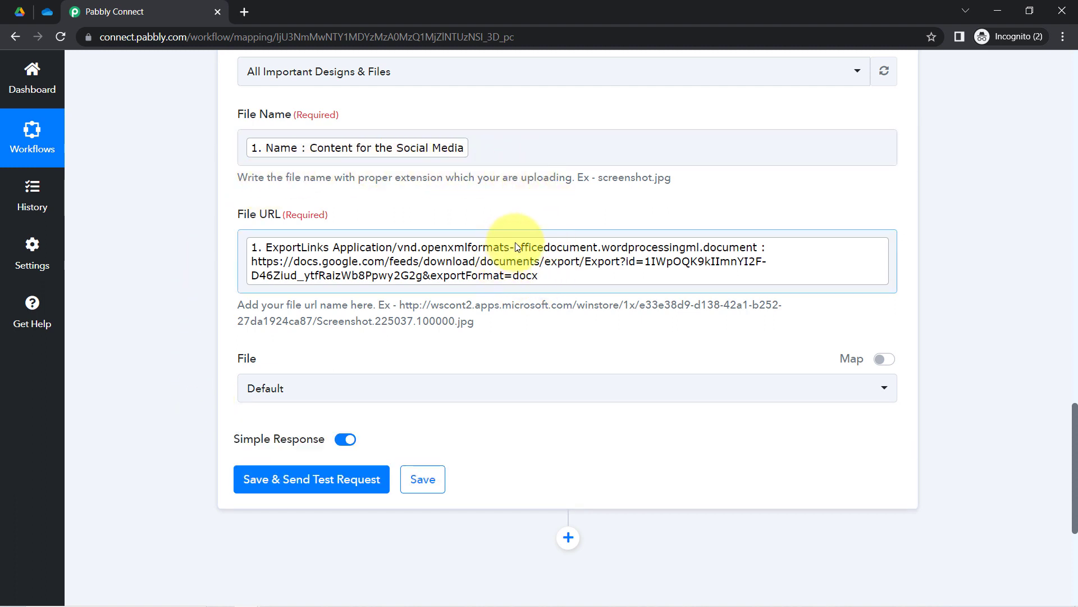
- Append .docx after the mapped name in File Name, then save the upload action and send a test request
left_click(478, 155)
left_click(196, 210)
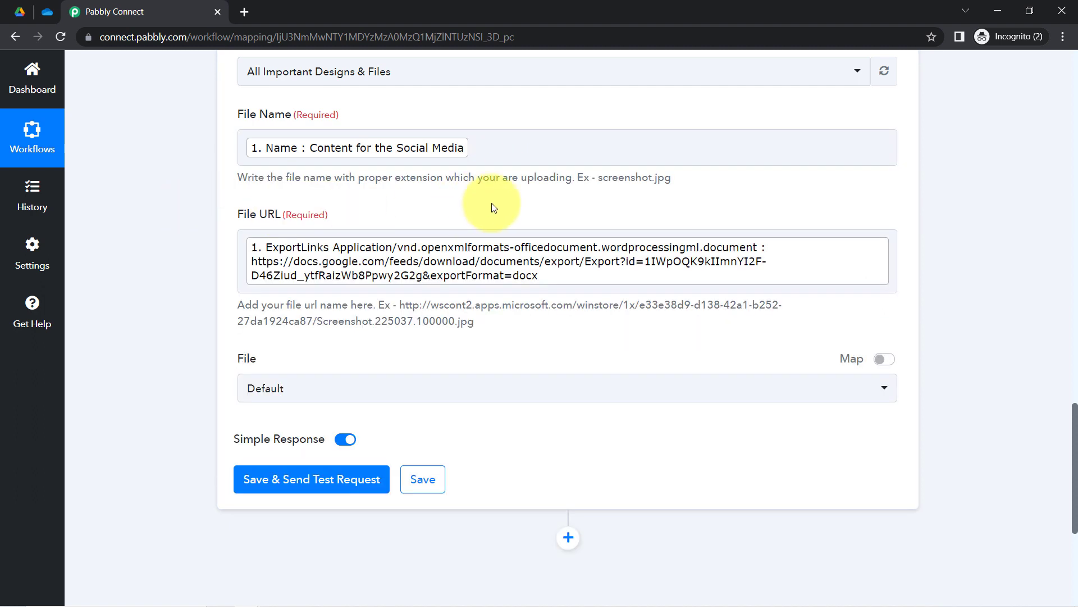
left_click_drag(584, 180, 644, 174)
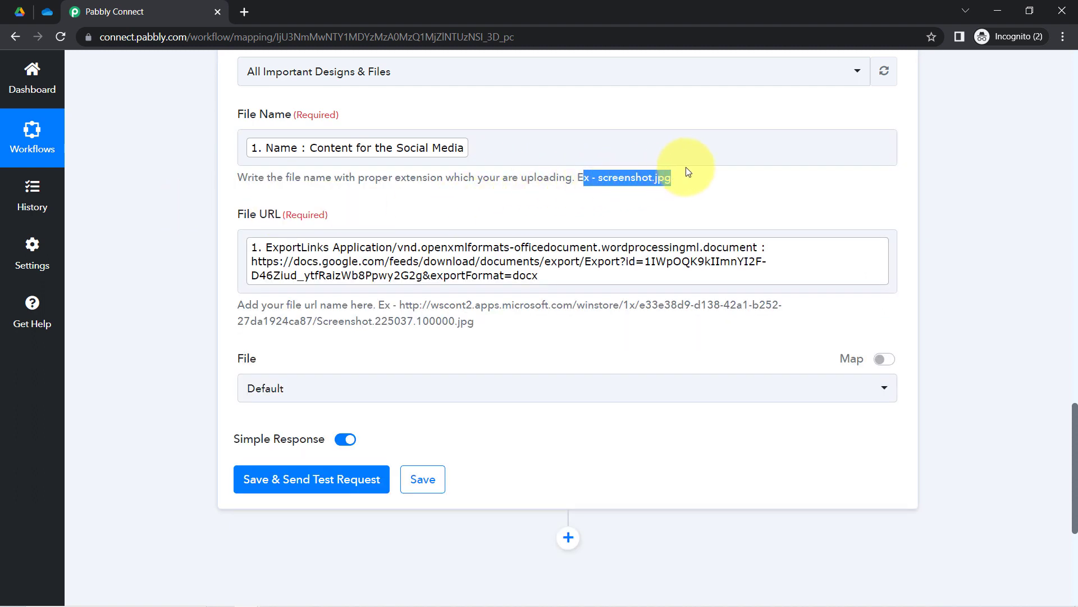
left_click(523, 153)
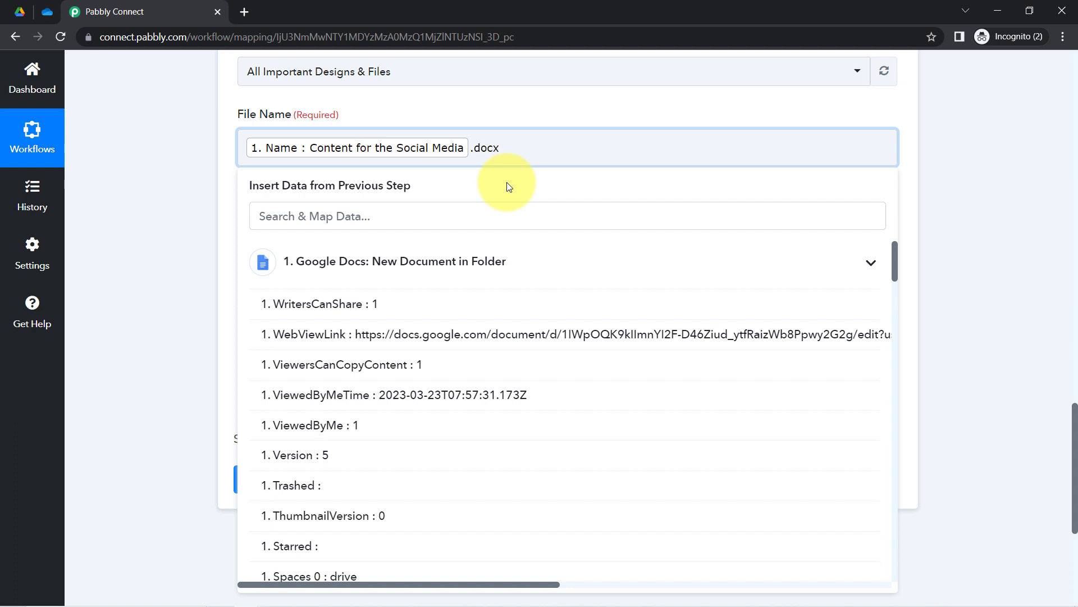
left_click(1029, 385)
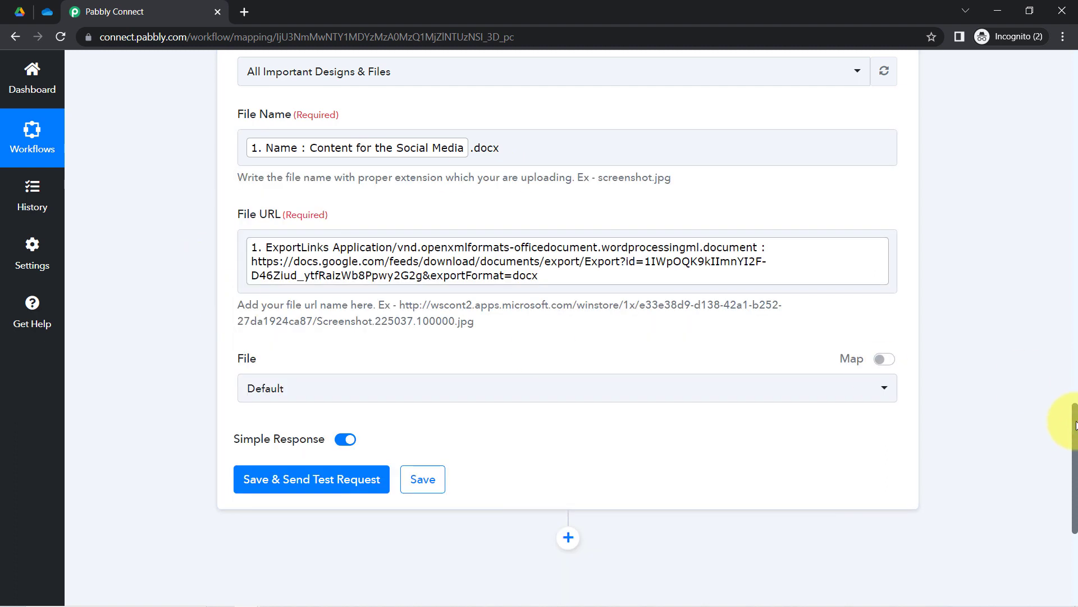
left_click(318, 484)
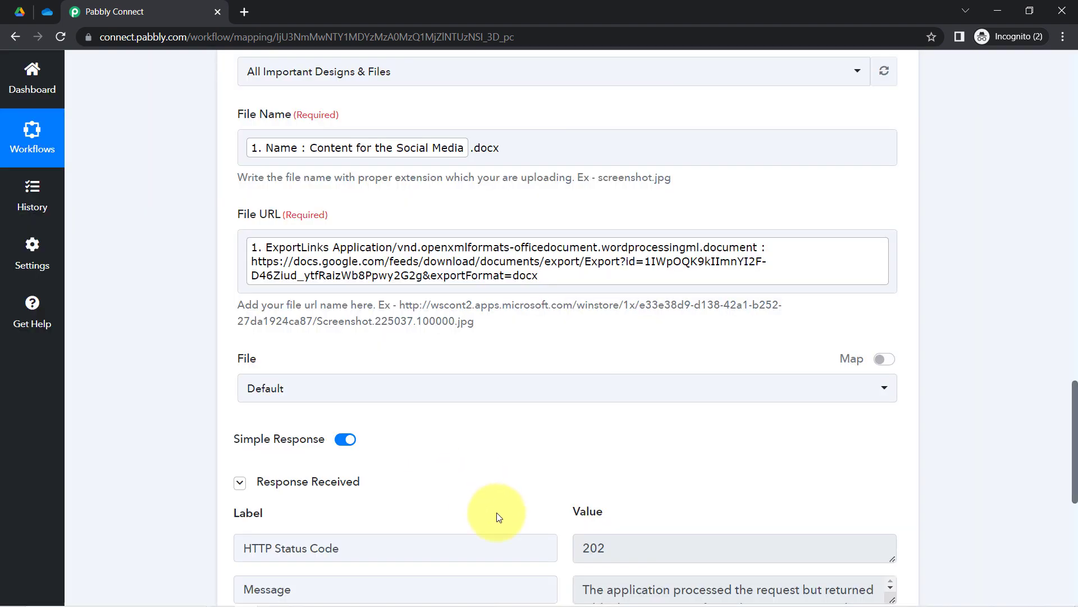
- Switch to OneDrive, reload the folder, open Content for the Social Media.docx to check its text, and close it
left_click(48, 10)
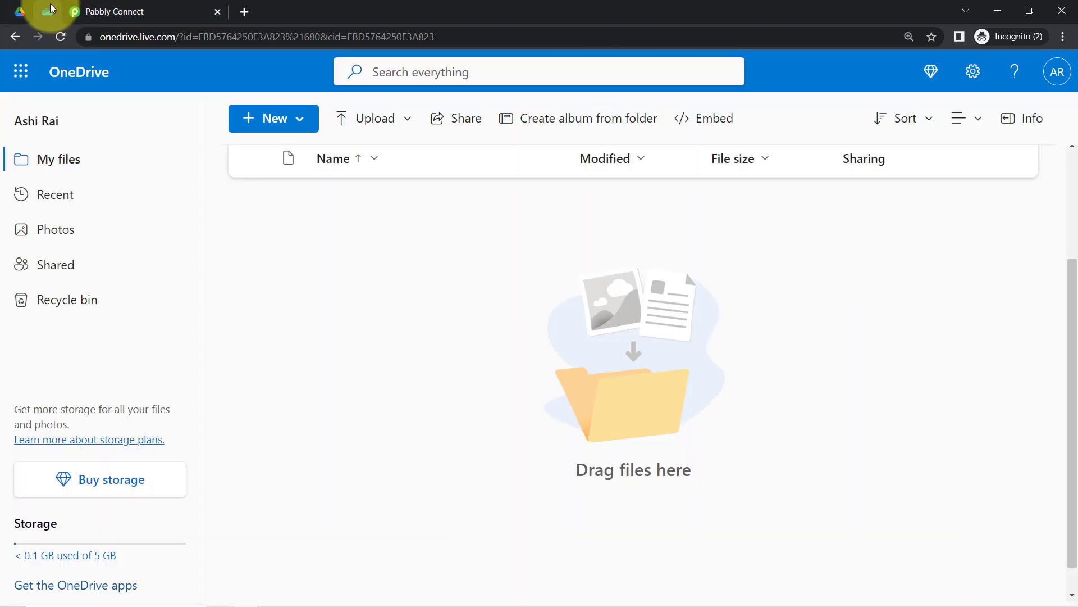
left_click(61, 37)
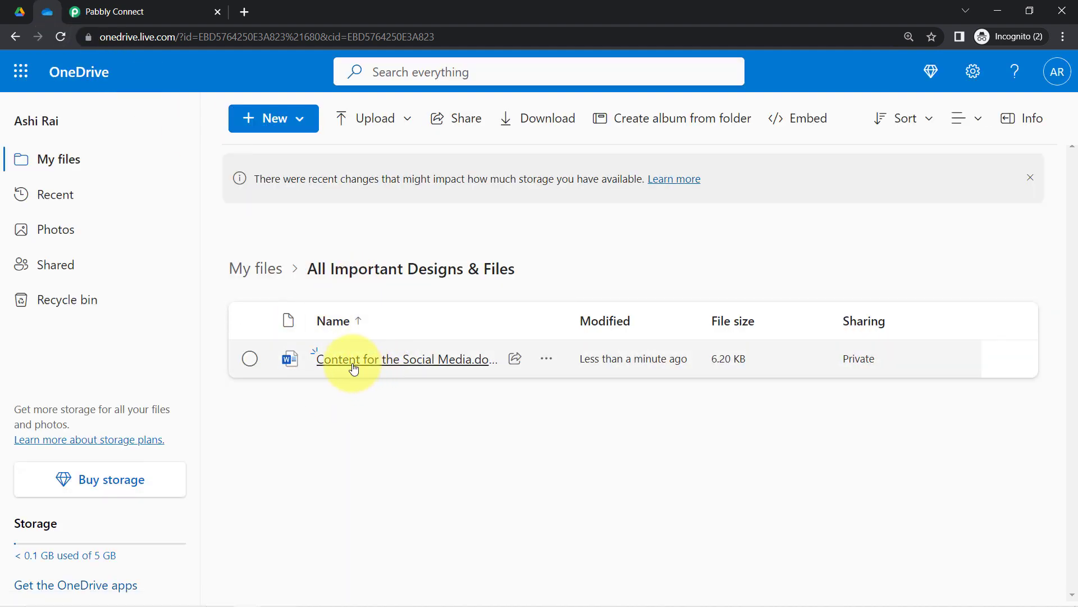
left_click(354, 368)
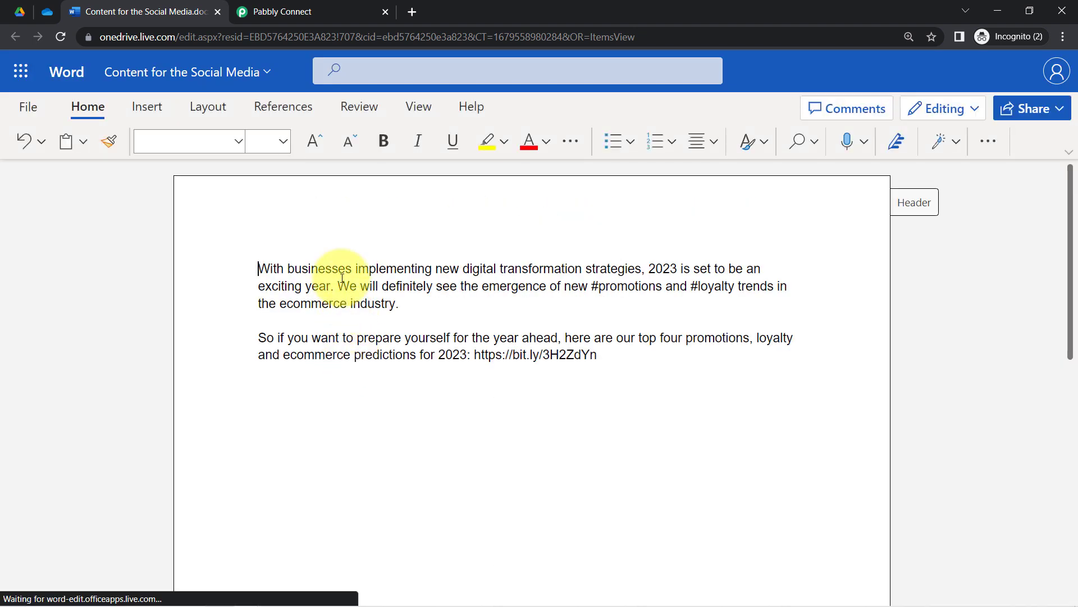
left_click_drag(300, 303, 555, 373)
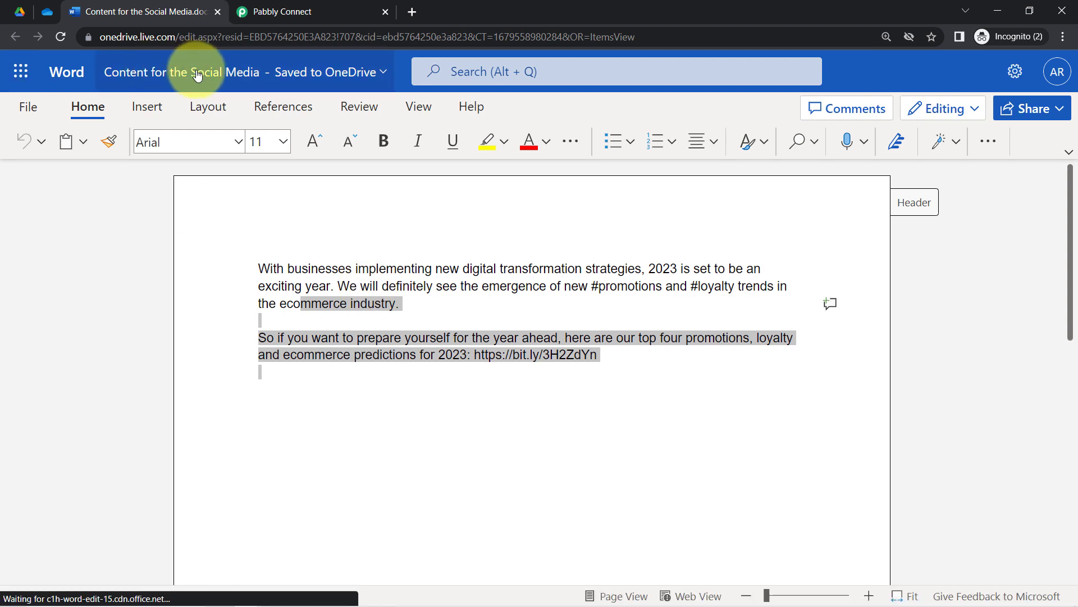
left_click(219, 12)
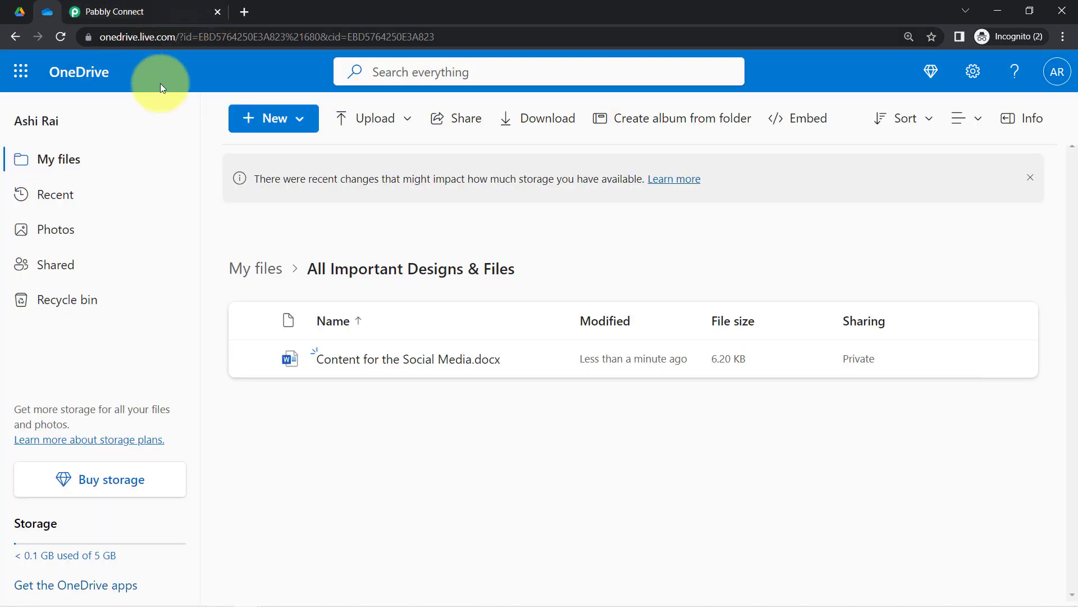
- Compare the Google Drive folder's original document with the OneDrive copy and dismiss OneDrive's storage notice
left_click(18, 12)
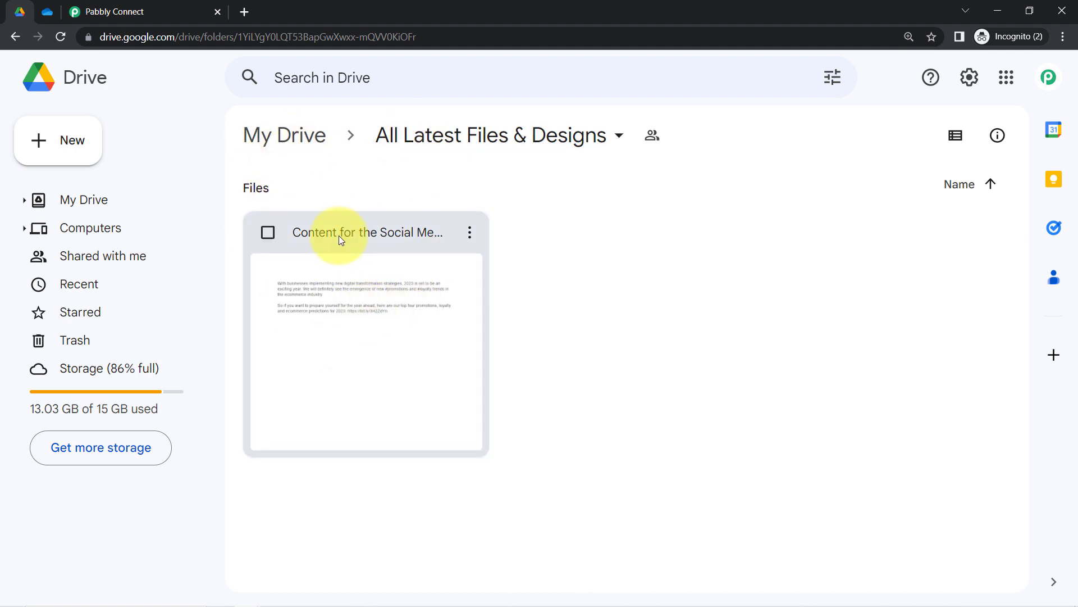
left_click(44, 12)
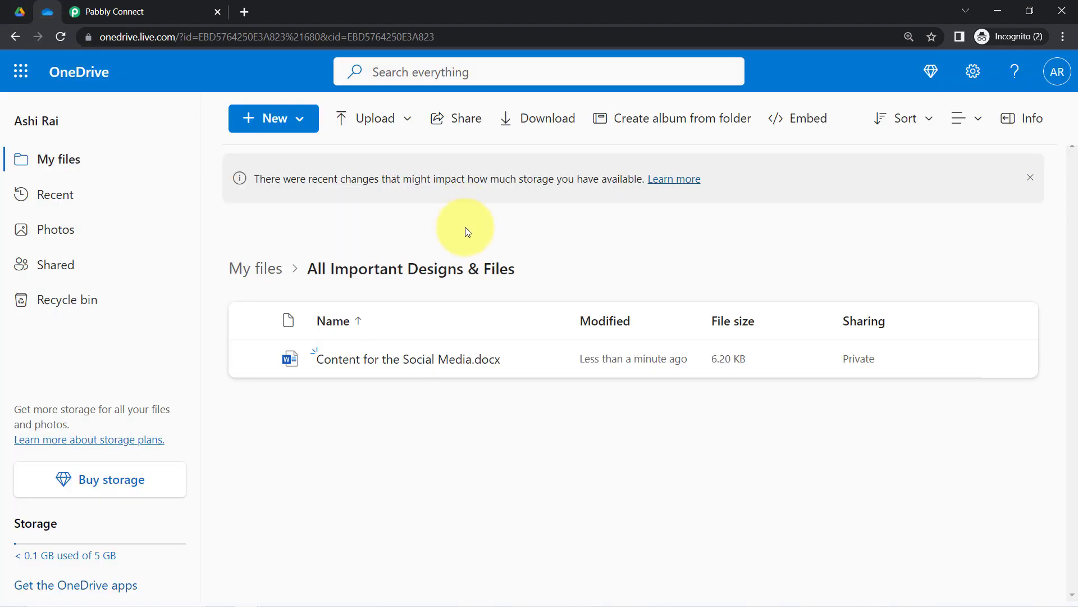
left_click(1031, 179)
- Return to Pabbly Connect and change the extension after the mapped name in File Name to .pdf
left_click(168, 10)
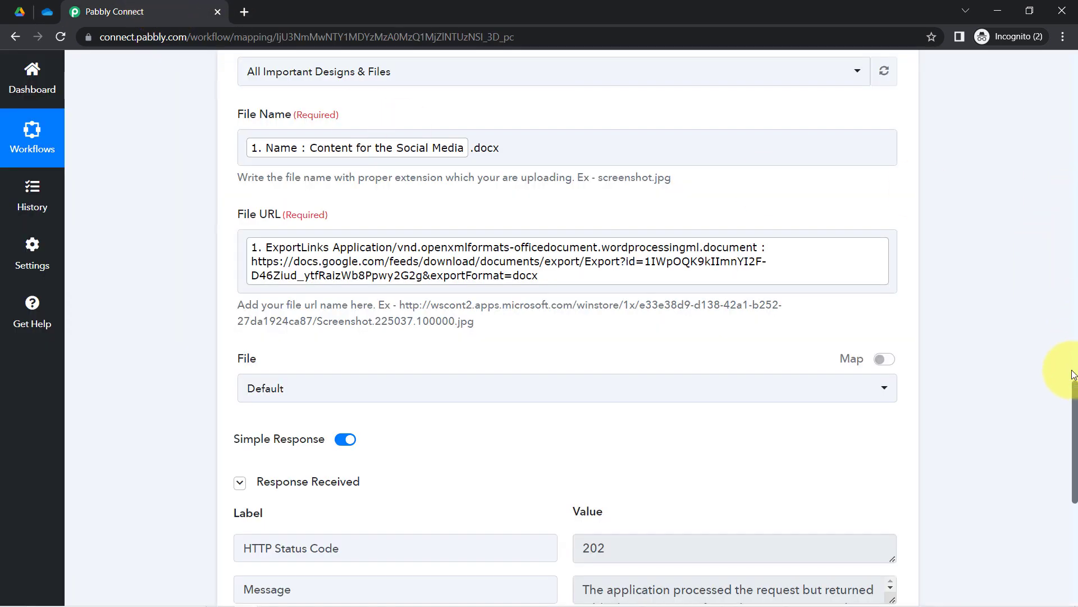
scroll(1072, 444, "up", 1)
scroll(1062, 461, "down", 1)
left_click(476, 141)
left_click_drag(476, 141, 506, 143)
key("BackSpace")
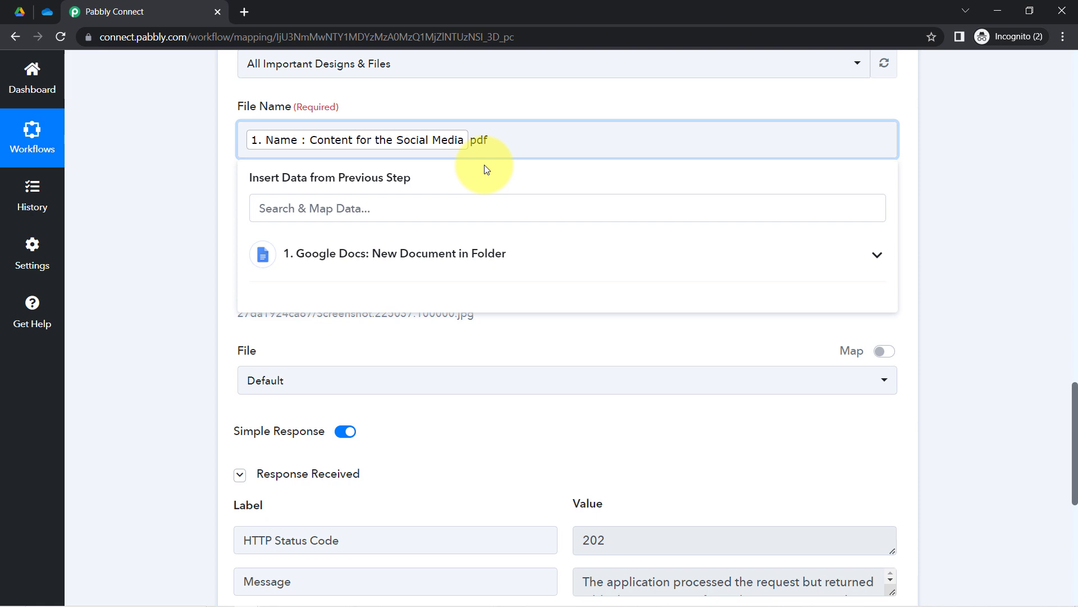
left_click(167, 325)
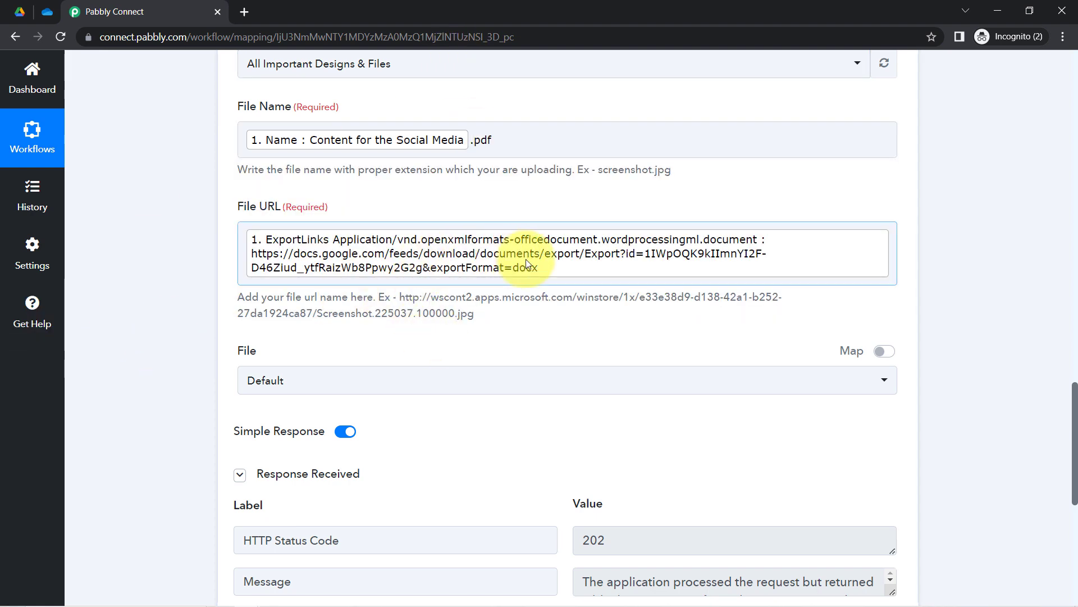
- Replace the File URL mapping with the trigger's ExportLinks Application/pdf link, found by searching for "pdf"
left_click(243, 241)
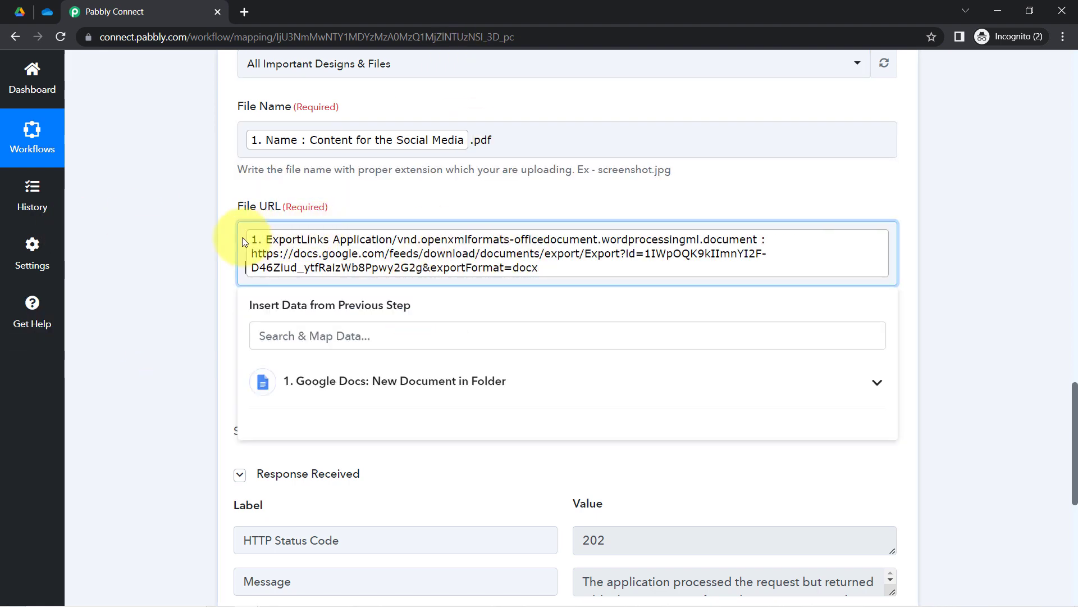
key("BackSpace")
left_click(274, 304)
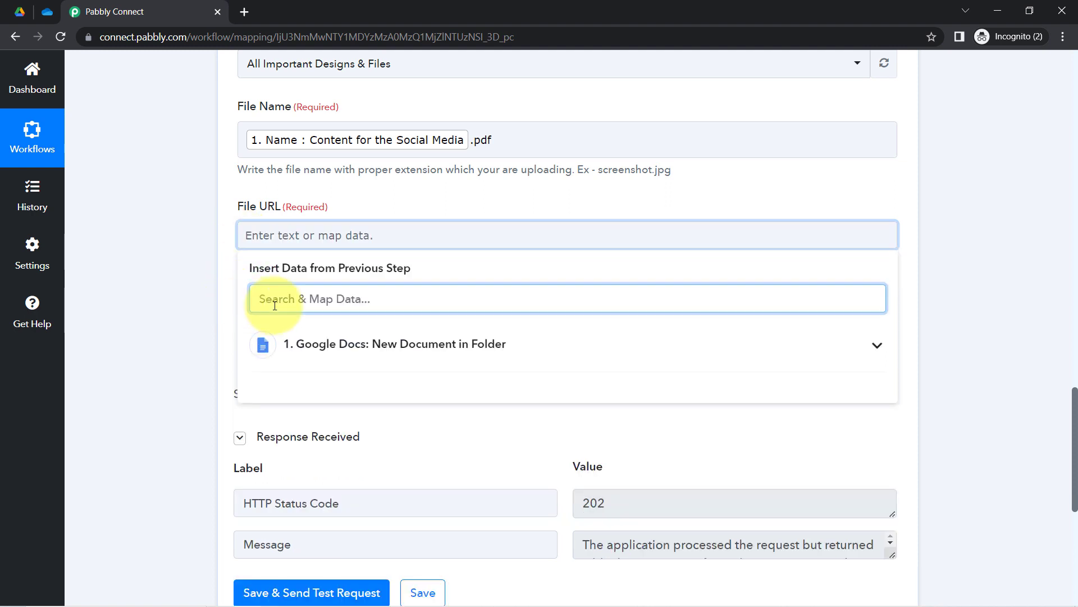
type("pdf")
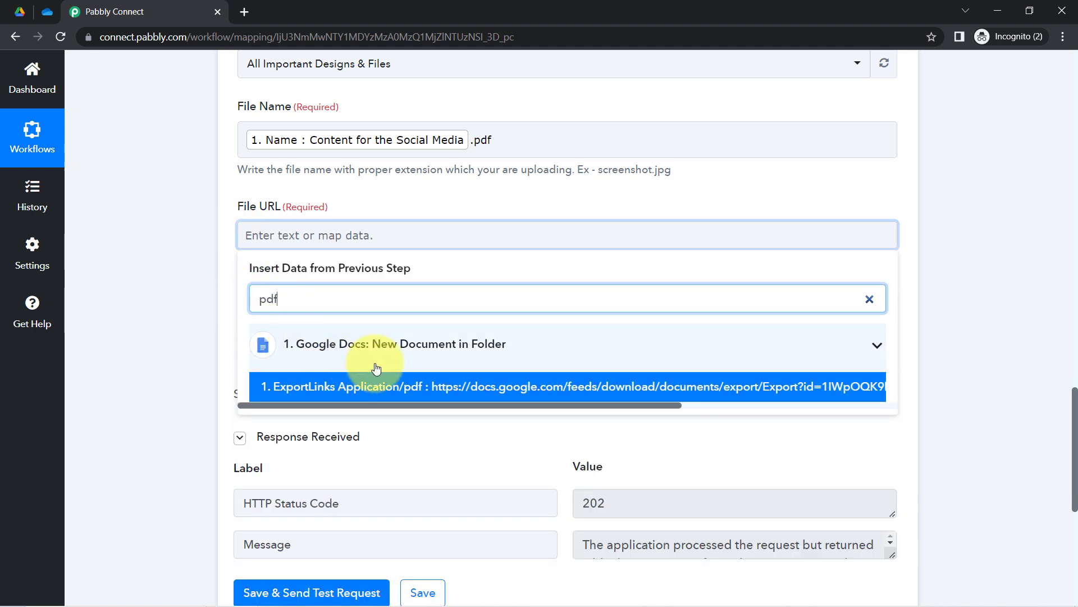
left_click(434, 388)
left_click(196, 504)
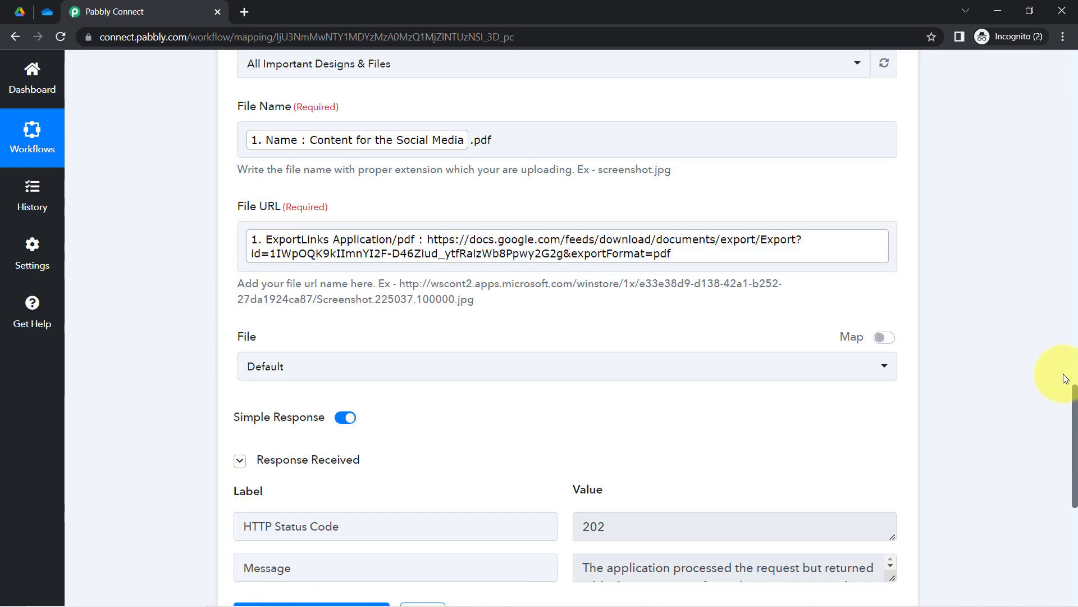
- Save the PDF upload settings with a test request, then switch to Google Drive and reload the All Latest Files & Designs folder
left_click_drag(1074, 395, 1060, 433)
left_click(285, 458)
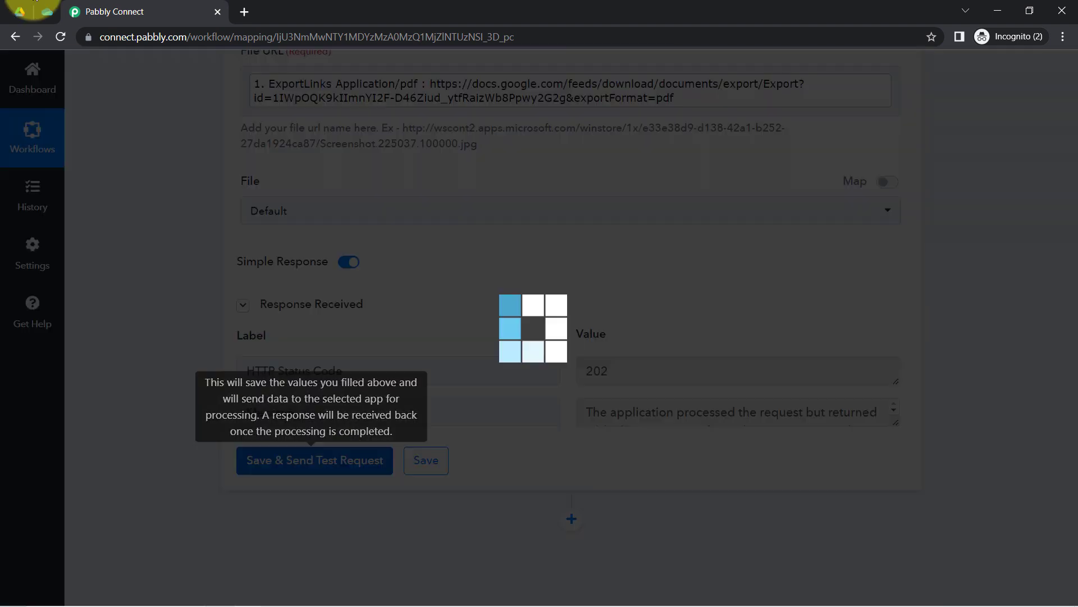
left_click(31, 12)
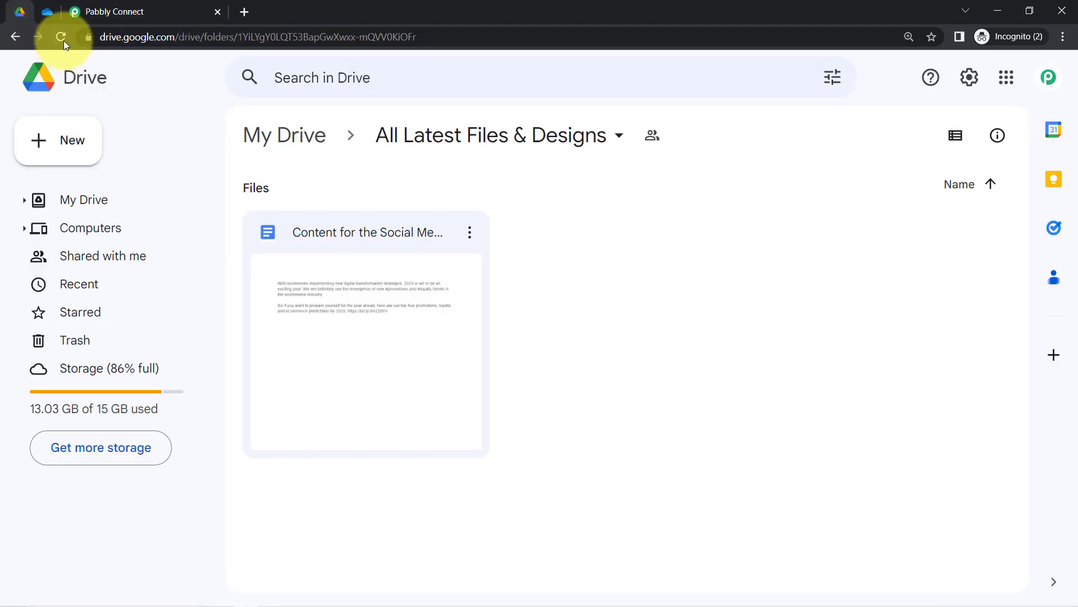
left_click(62, 39)
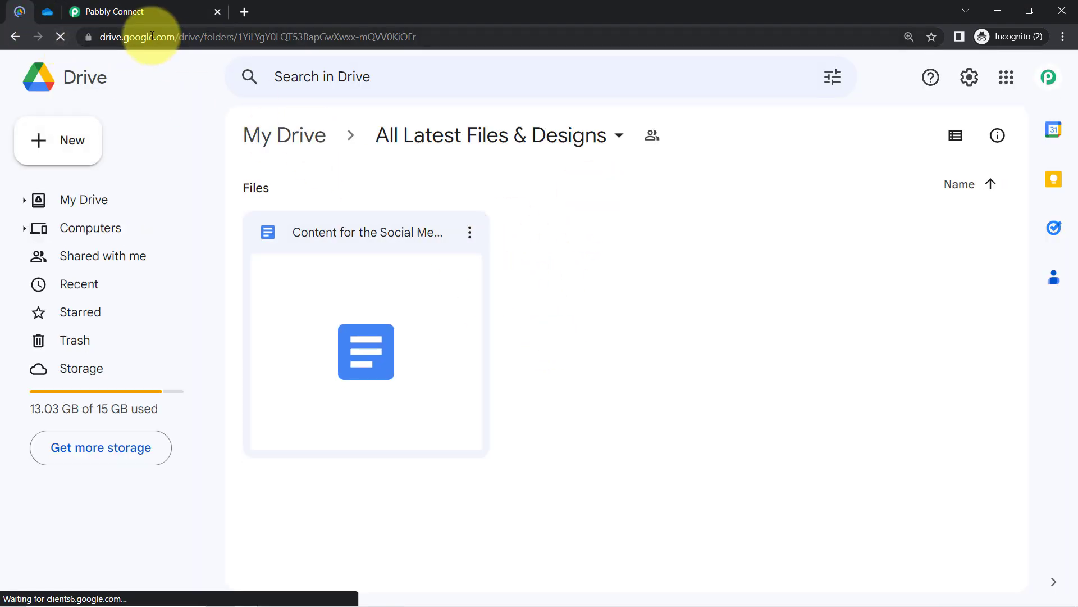
- Switch to OneDrive, open Content for the Social Media.pdf to inspect its contents, and return to the All Important Designs & Files folder
left_click(50, 14)
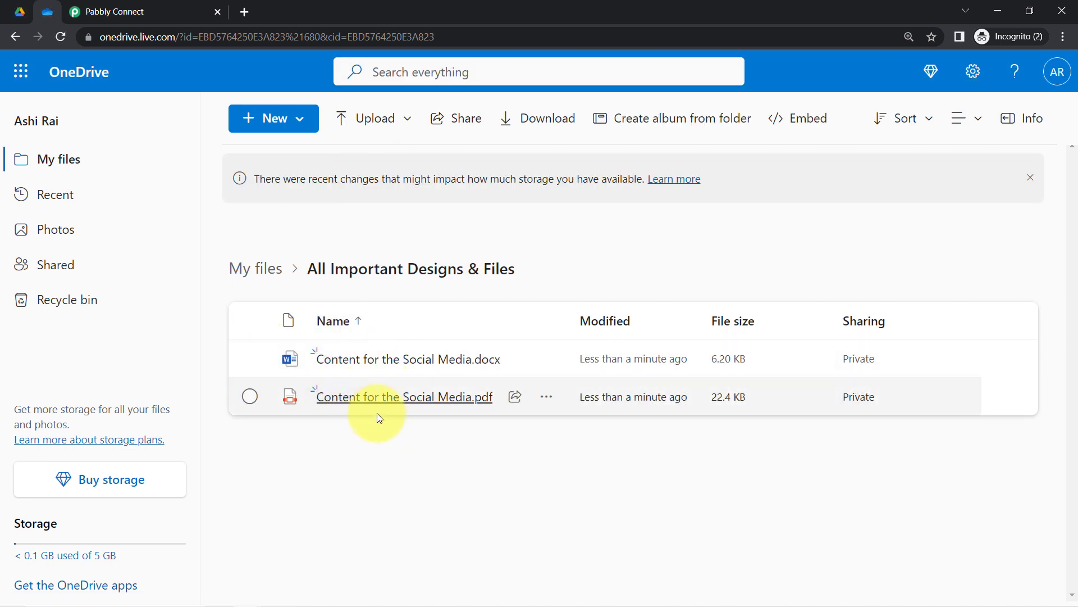
left_click(419, 398)
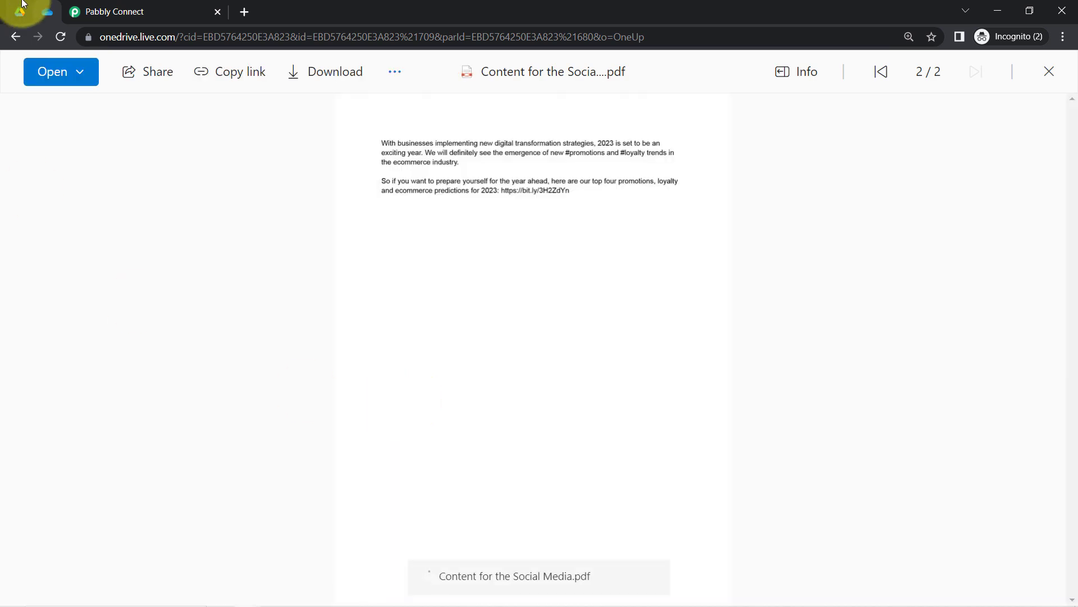
left_click(115, 11)
left_click_drag(1071, 517, 1062, 84)
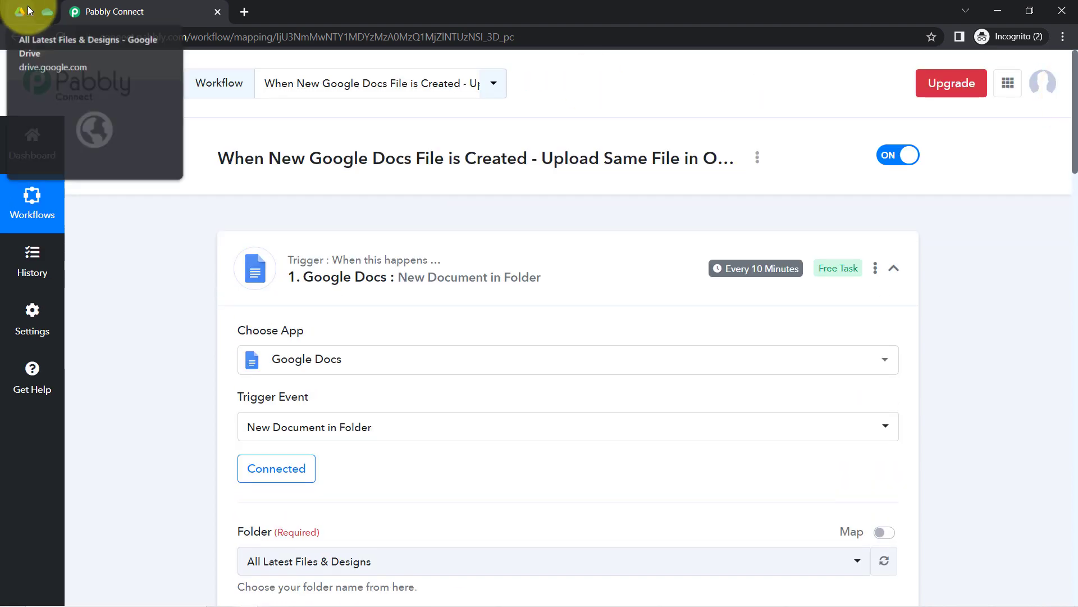
left_click(47, 11)
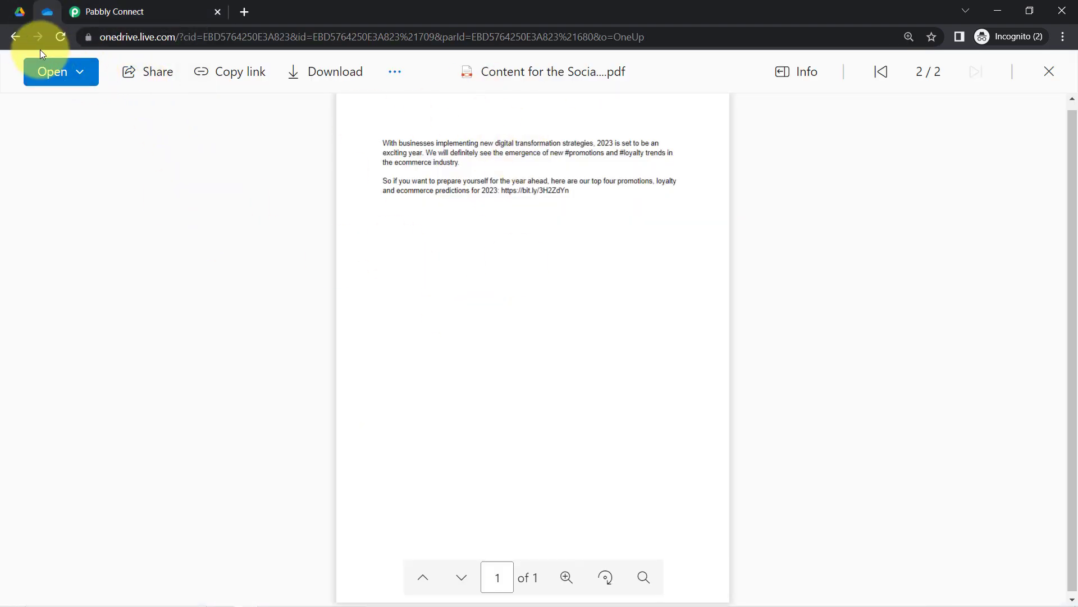
left_click(15, 37)
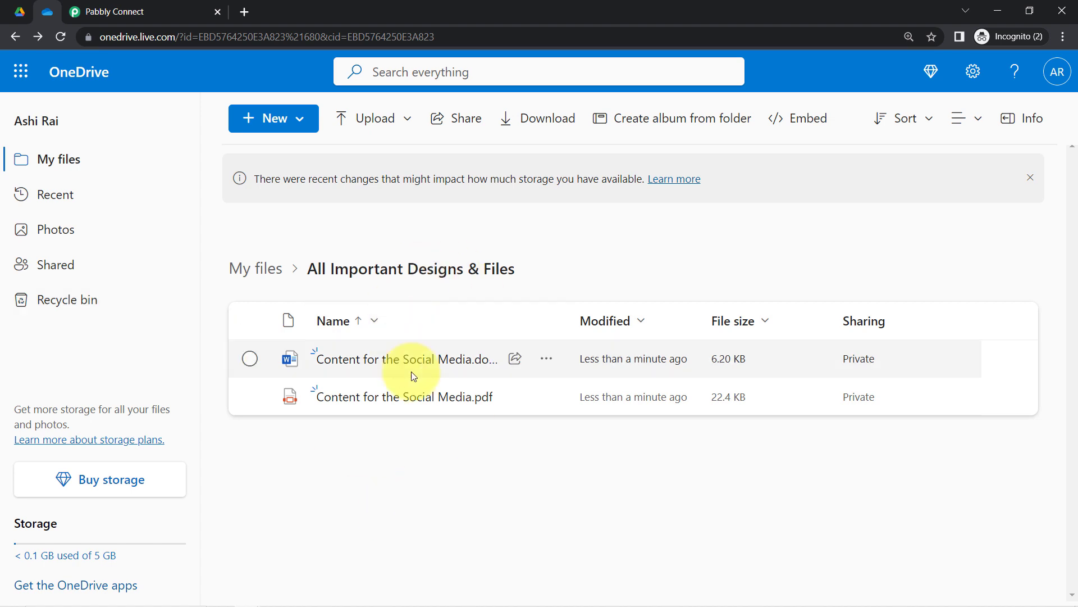
- Check the Google Docs trigger's polling interval in Pabbly Connect and review the OneDrive folder's files again
left_click(202, 10)
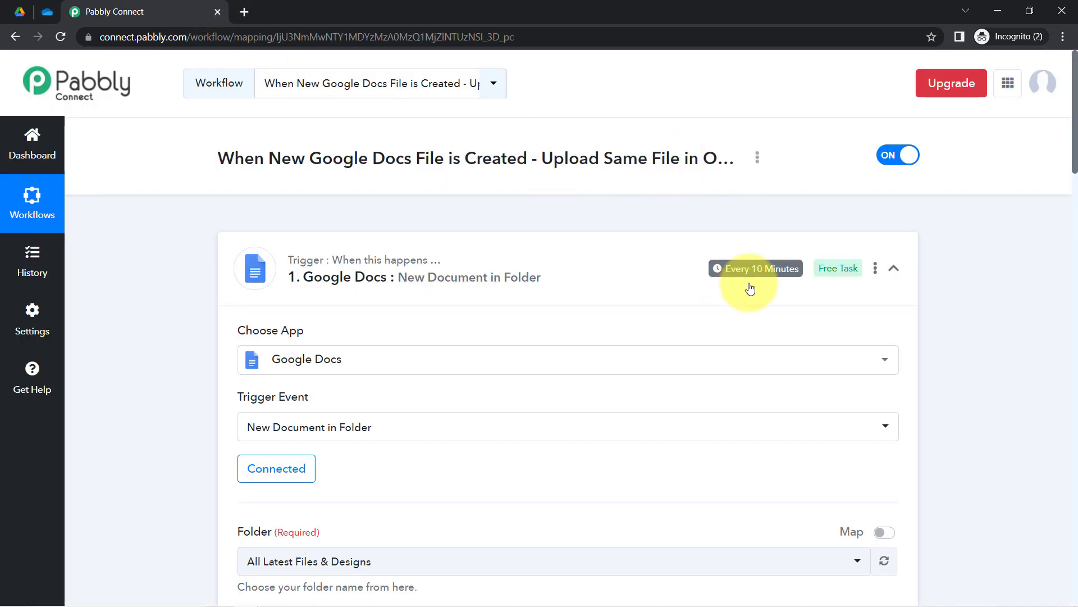
mouse_move(735, 270)
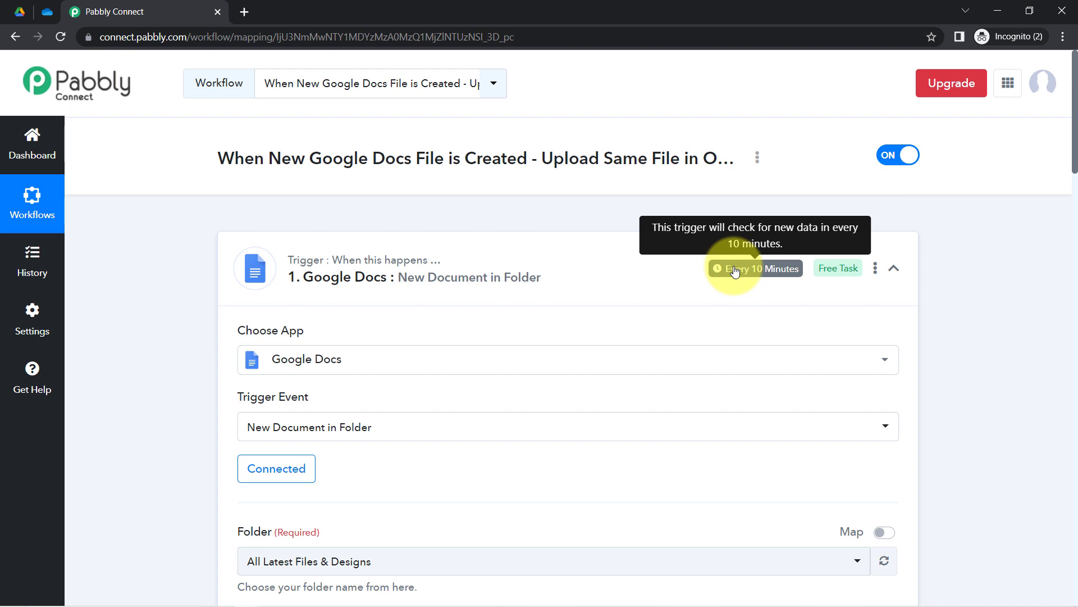
left_click(47, 12)
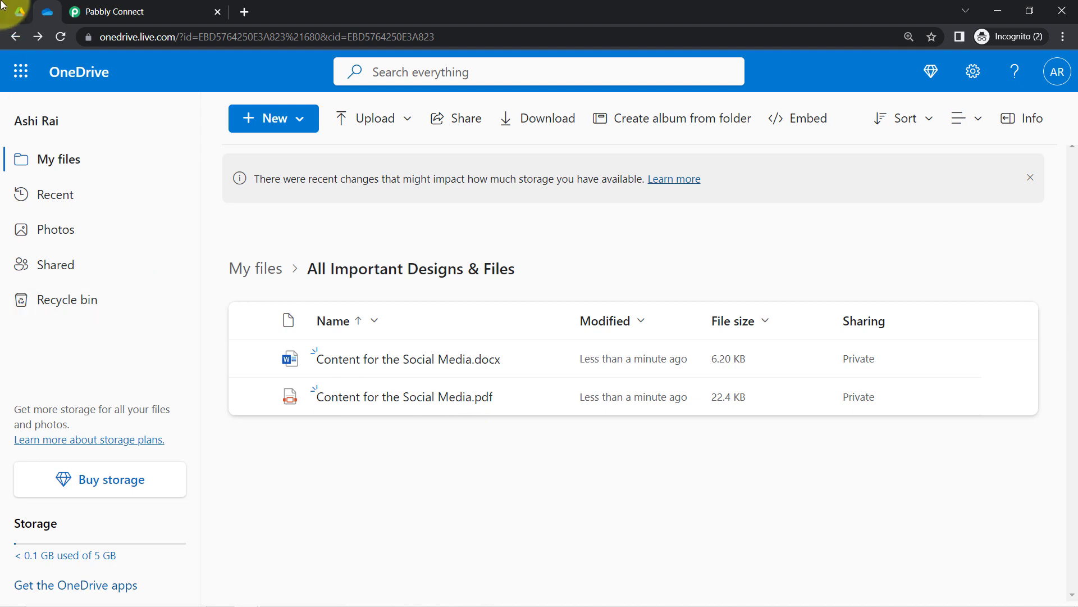
- Return to Pabbly Connect and collapse the Google Docs trigger and the Microsoft OneDrive action to show the workflow overview
left_click(84, 12)
left_click(313, 273)
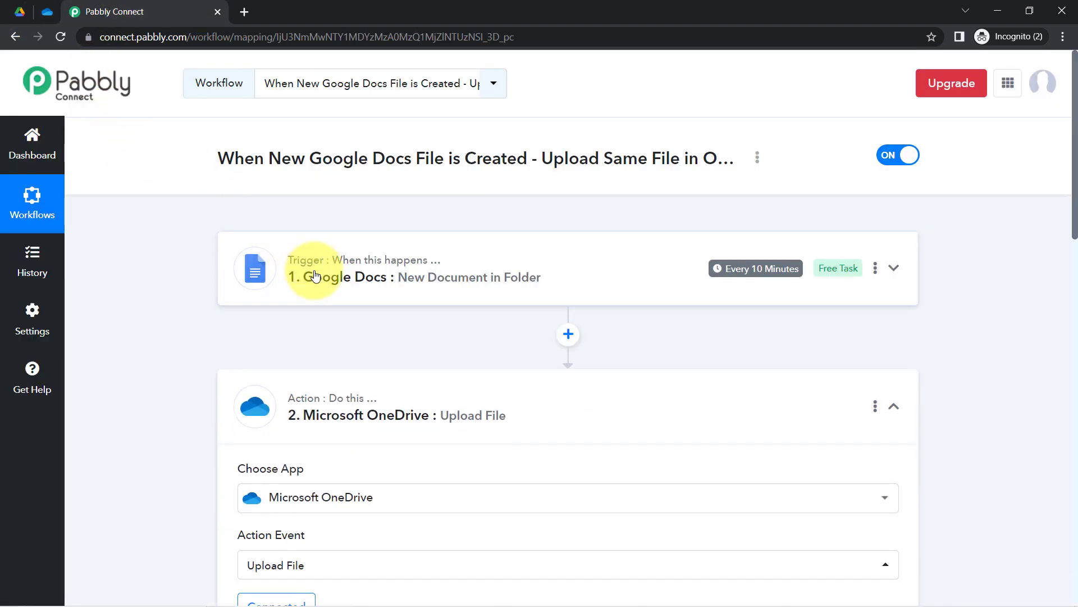
left_click(306, 402)
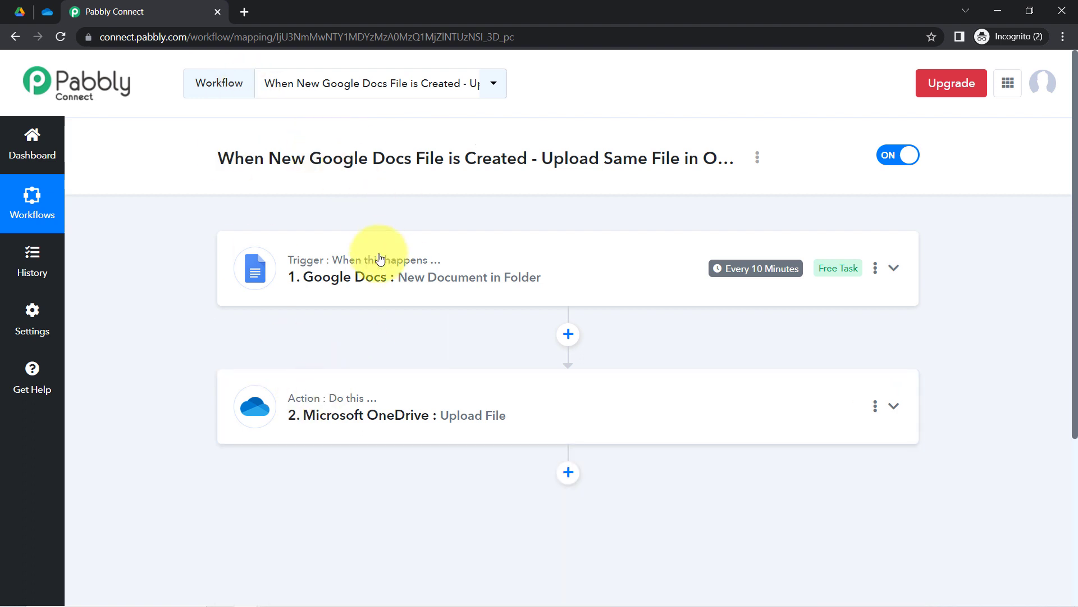
mouse_move(374, 269)
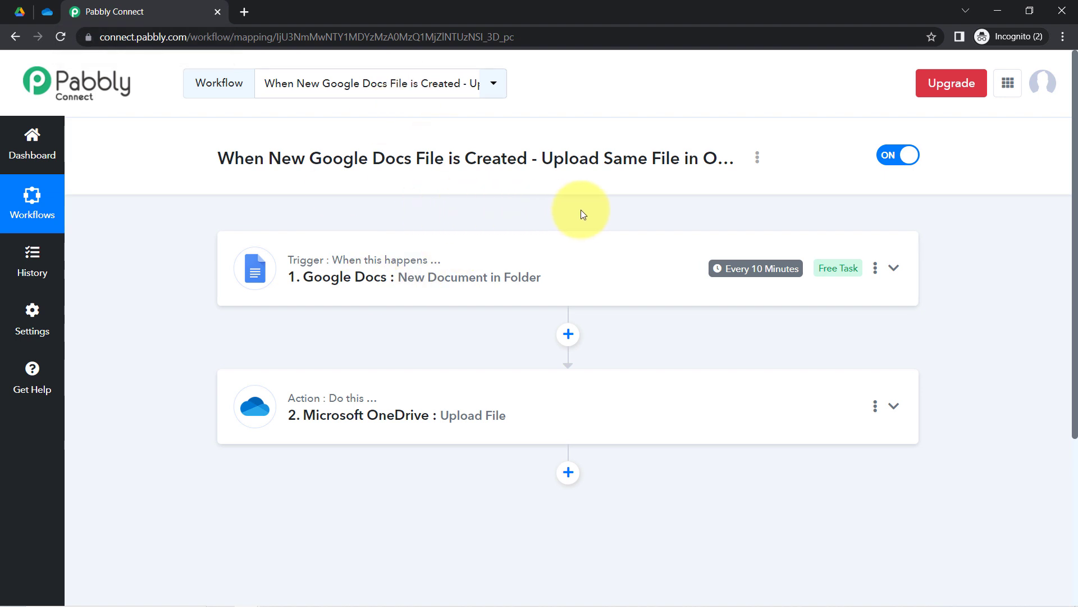
- Disable the workflow and copy its share link, closing the Share Workflow dialog
left_click(898, 155)
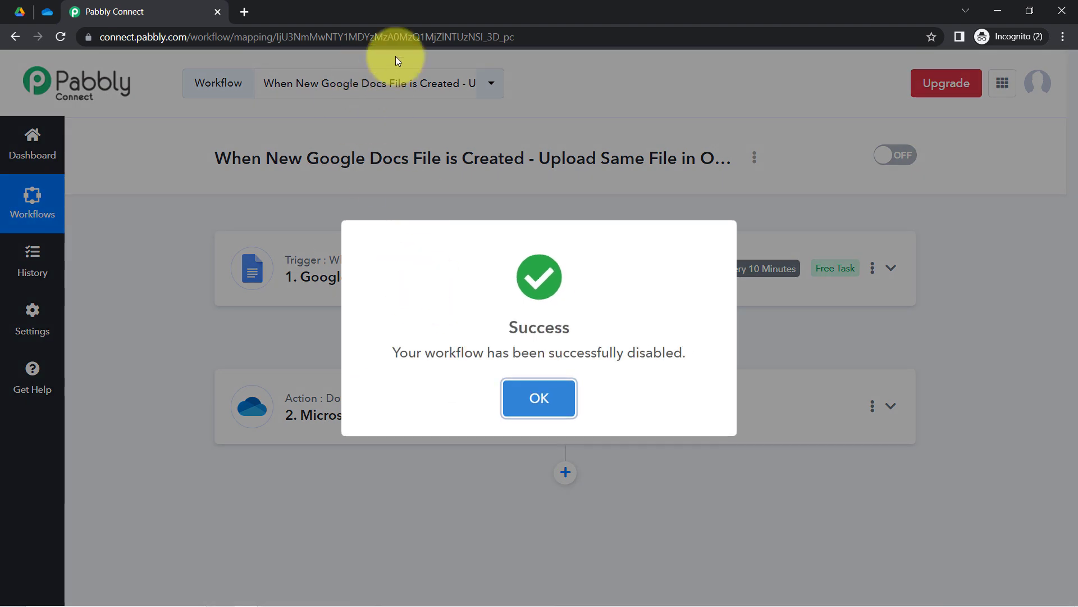
left_click(551, 399)
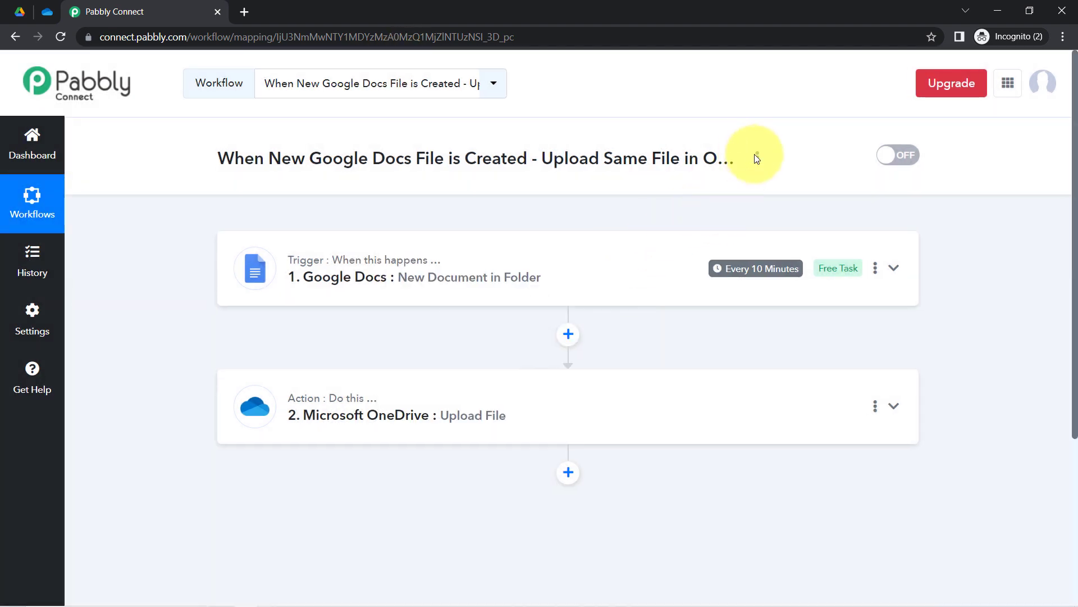
left_click(754, 155)
left_click(646, 229)
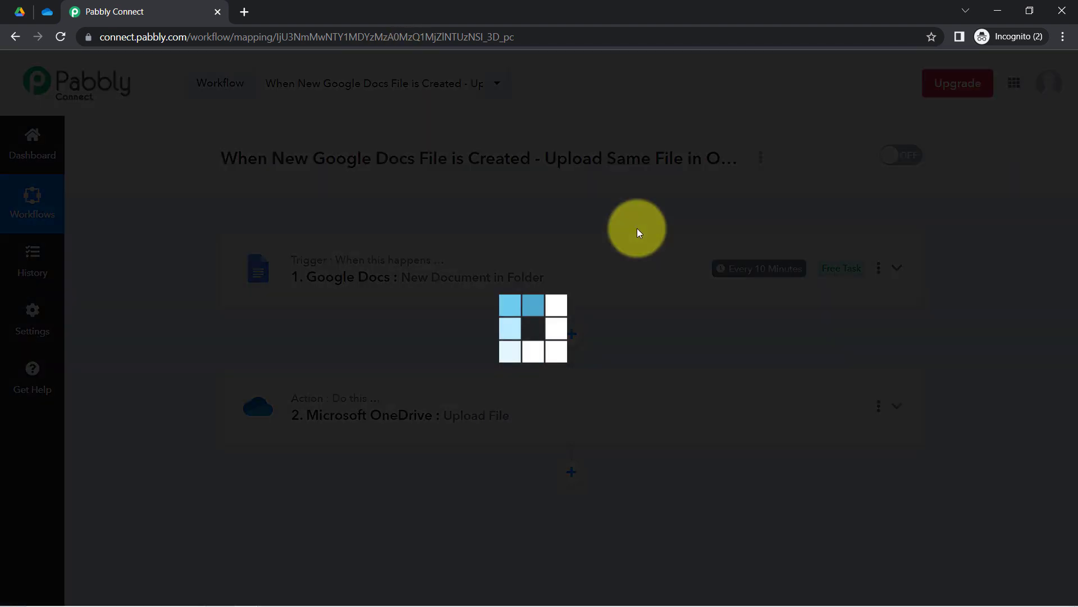
left_click(734, 336)
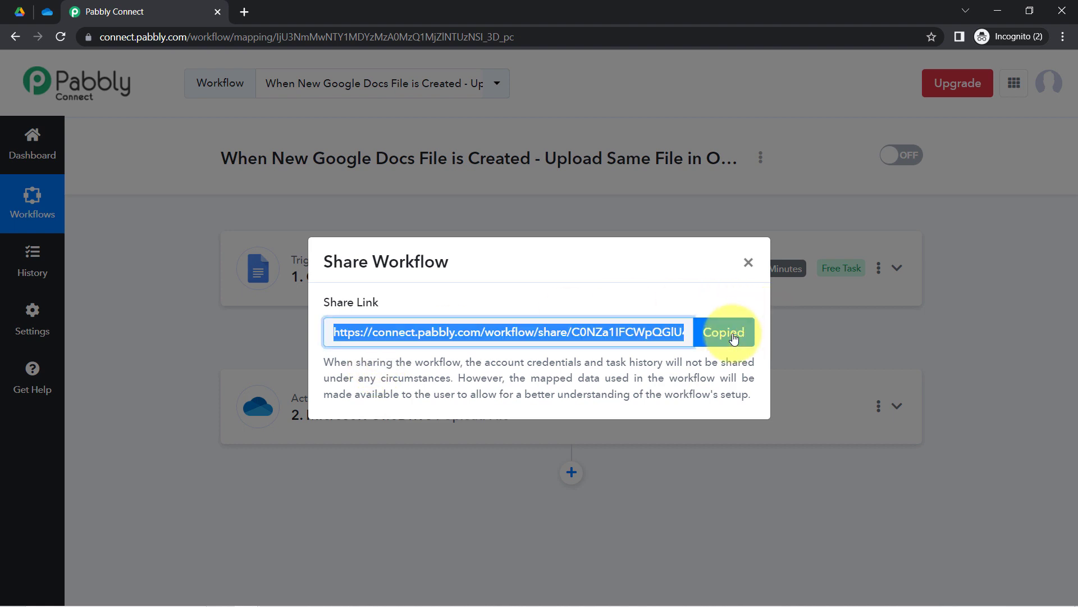
left_click(748, 264)
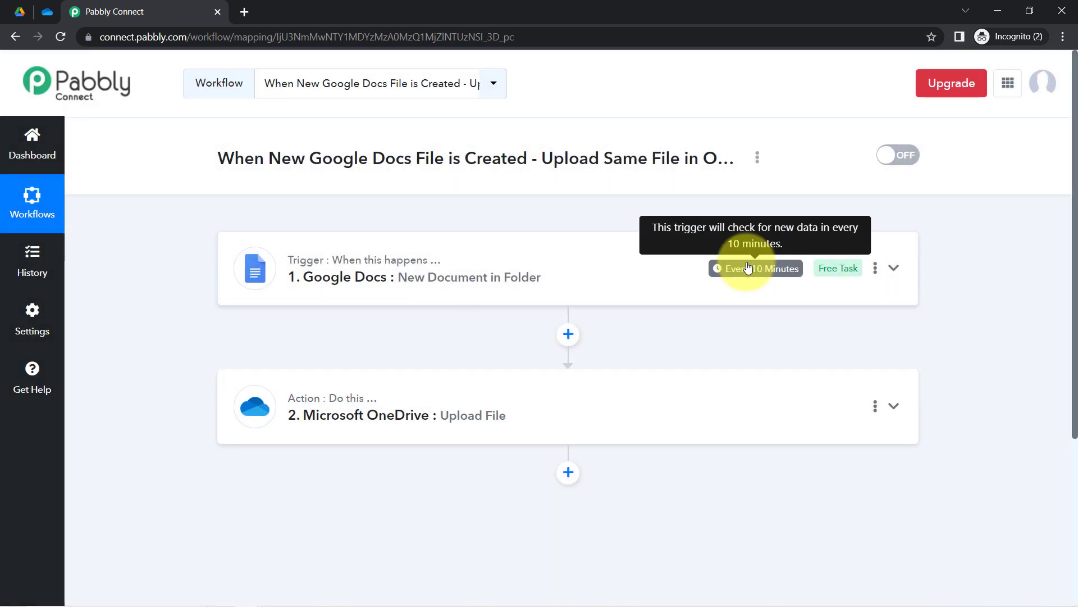